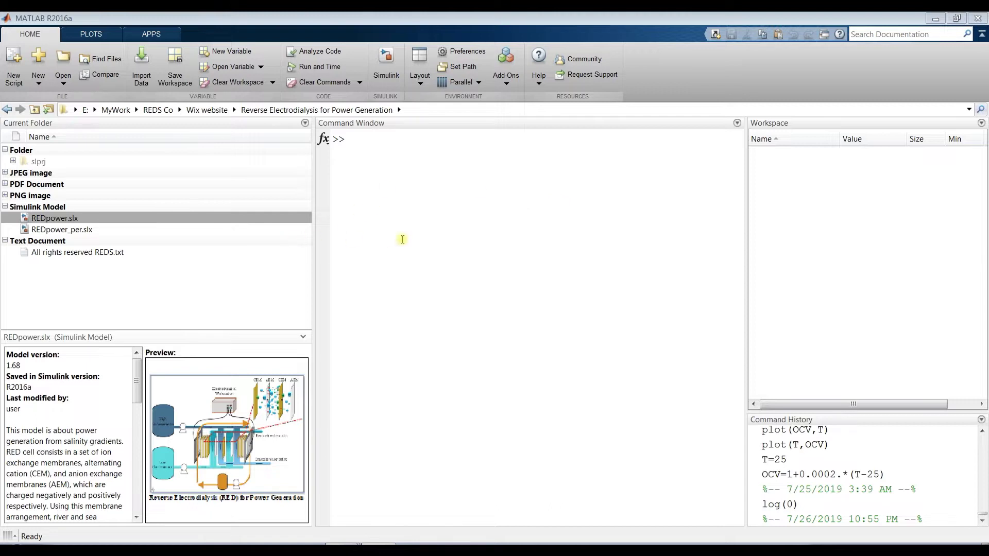
Step: Browse the subfolders of Wix website and choose Reverse Electrodialysis for Power Generation as the current folder
{"action": "left_click", "coordinate": [61, 229]}
{"action": "left_click", "coordinate": [55, 220]}
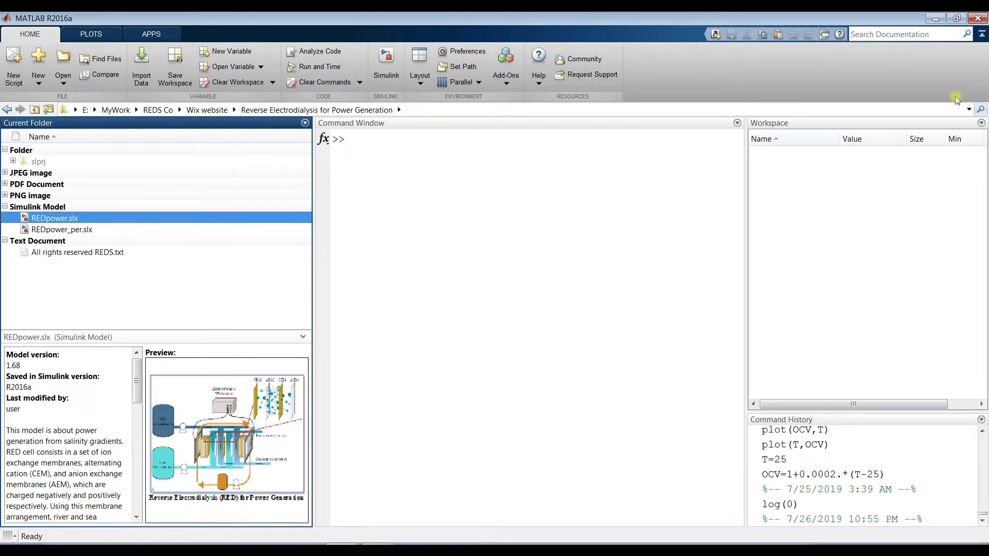
{"action": "left_click", "coordinate": [968, 109]}
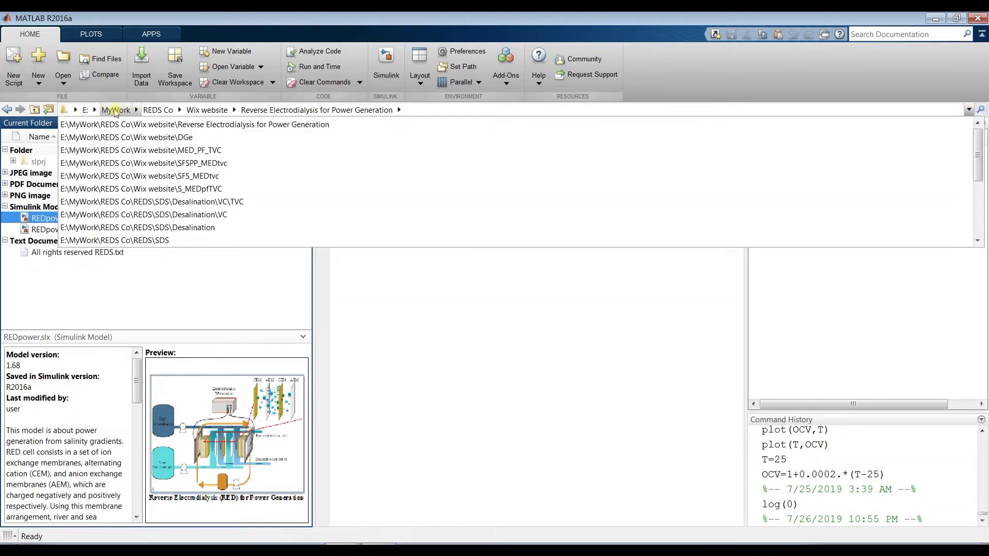
{"action": "left_click", "coordinate": [234, 109]}
{"action": "scroll", "coordinate": [261, 143], "scroll_direction": "down", "scroll_amount": 12}
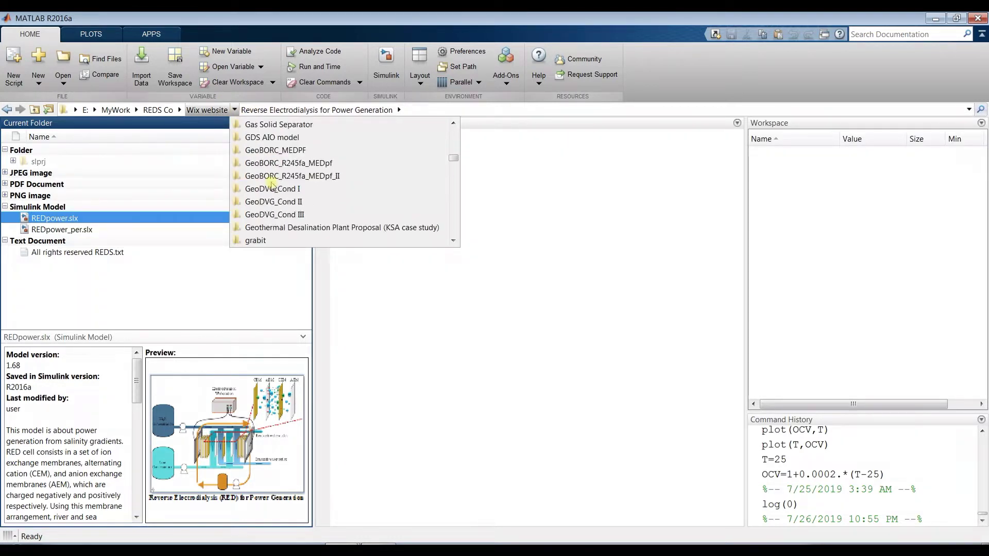
{"action": "scroll", "coordinate": [273, 191], "scroll_direction": "up", "scroll_amount": 3}
{"action": "scroll", "coordinate": [286, 203], "scroll_direction": "down", "scroll_amount": 7}
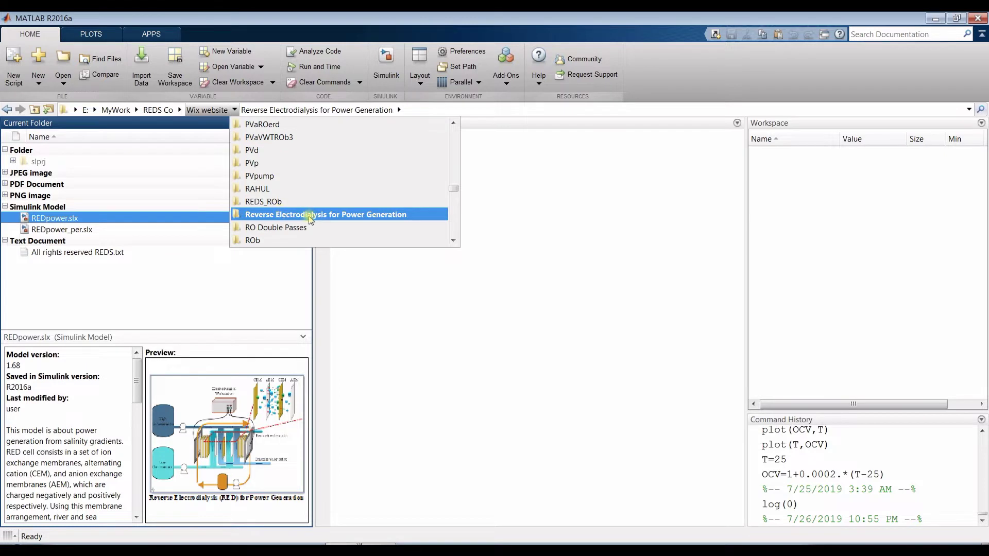
{"action": "left_click", "coordinate": [305, 215]}
Step: Check the grouping options of the Current Folder file list
{"action": "left_click", "coordinate": [305, 124]}
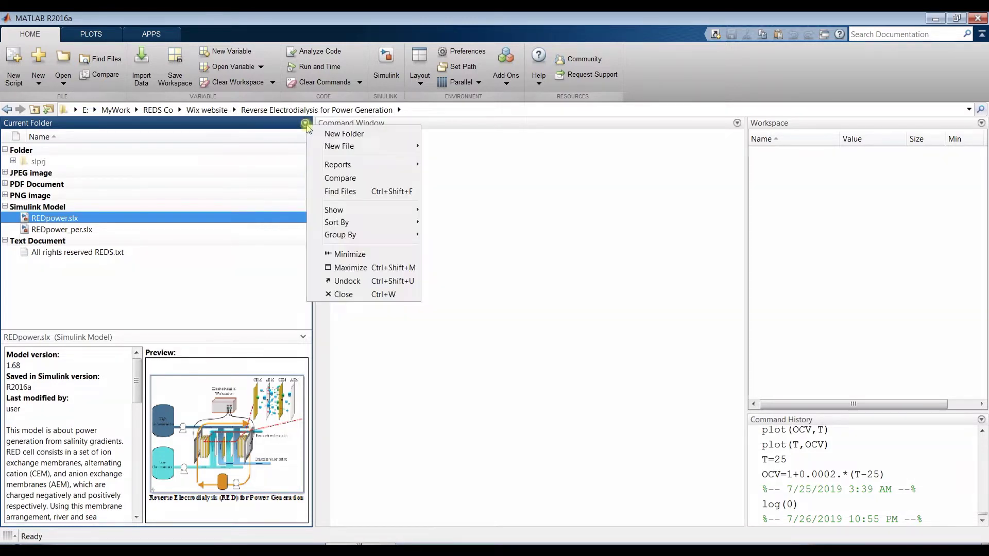
{"action": "mouse_move", "coordinate": [364, 224]}
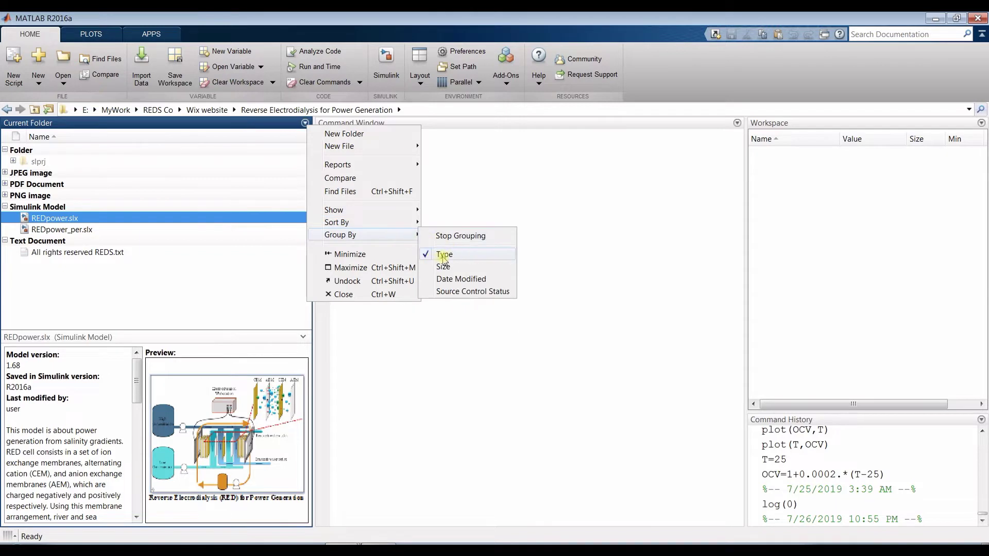
{"action": "left_click", "coordinate": [213, 293]}
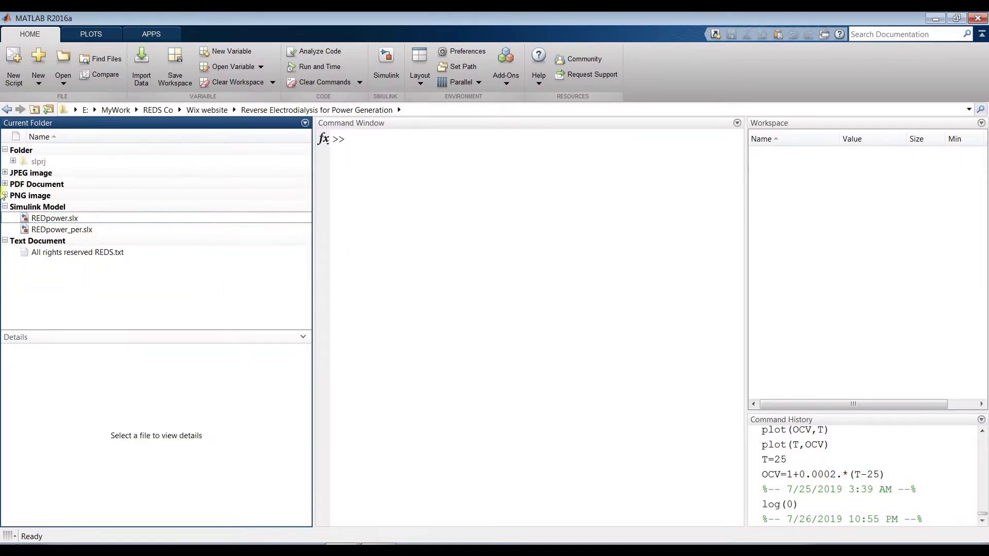
Step: Compare the previews of REDpower.slx and REDpower_per.slx, and open the REDpower.slx model
{"action": "left_click", "coordinate": [54, 218]}
{"action": "left_click", "coordinate": [51, 230]}
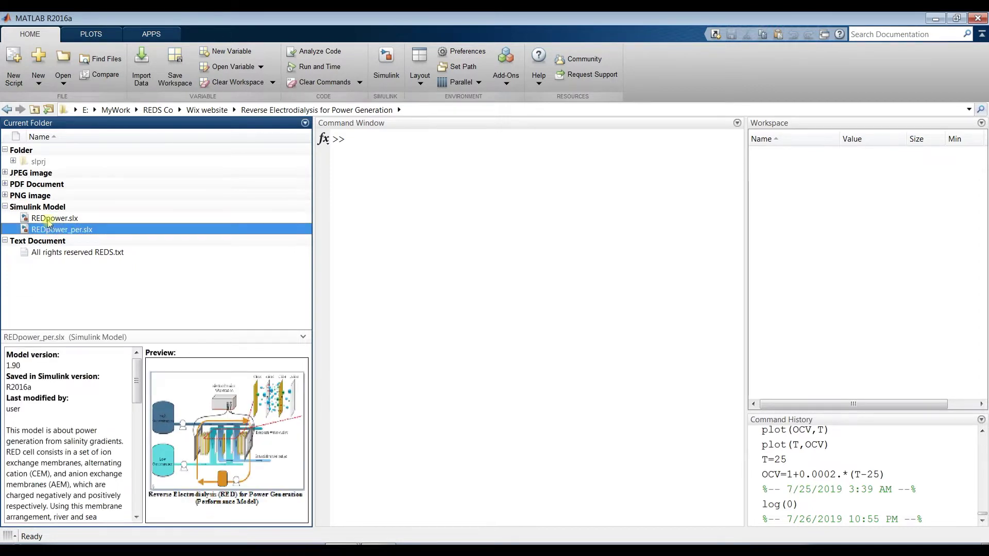
{"action": "left_click", "coordinate": [51, 219]}
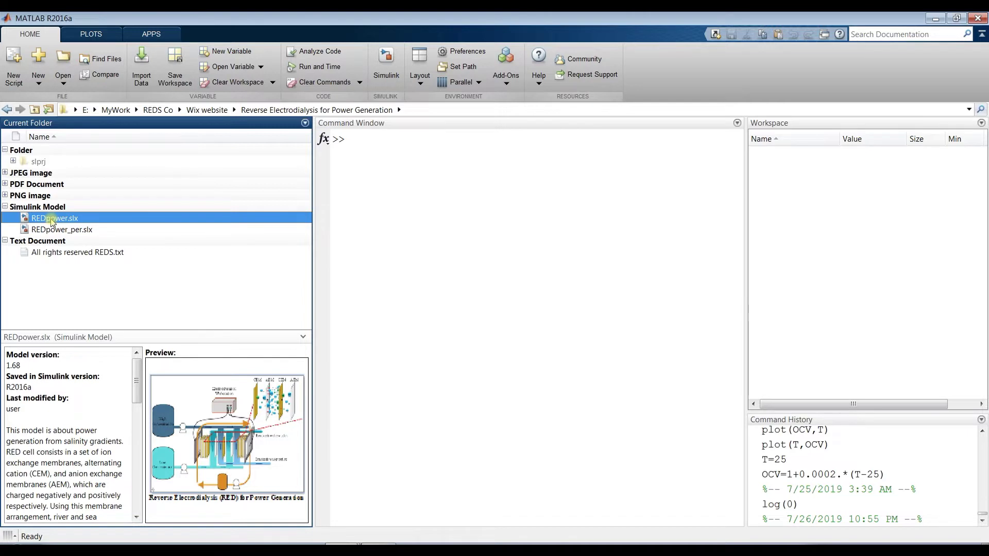
{"action": "left_click", "coordinate": [66, 232]}
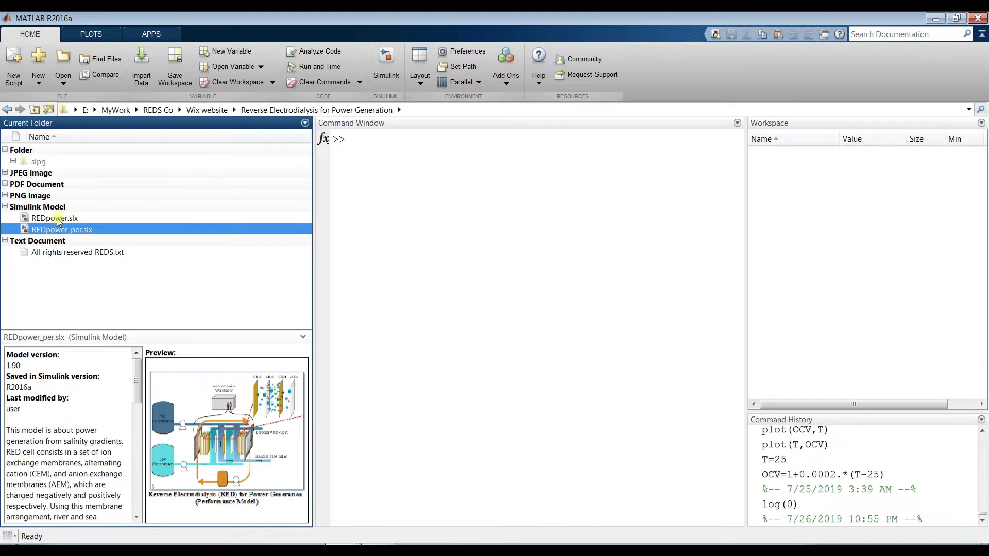
{"action": "left_click", "coordinate": [58, 221]}
{"action": "double_click", "coordinate": [58, 219]}
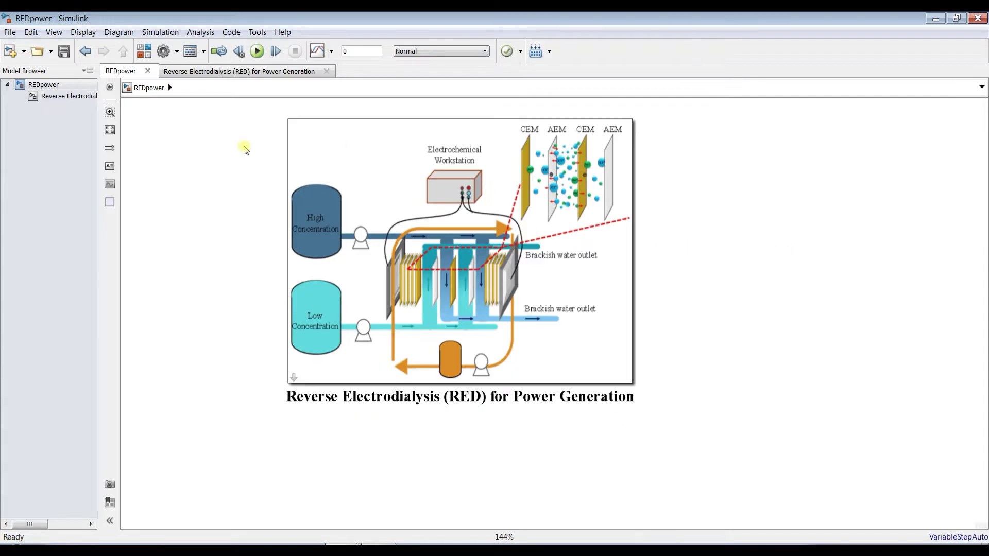
Step: Examine the input and output blocks of the Reverse Electrodialysis Unit inside the RED subsystem
{"action": "left_click", "coordinate": [74, 96]}
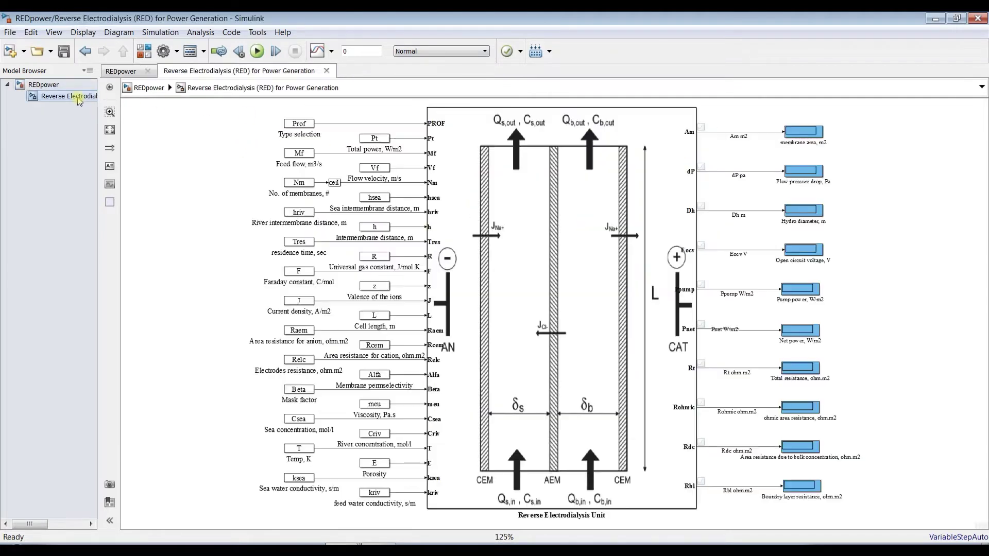
{"action": "scroll", "coordinate": [250, 135], "scroll_direction": "up", "scroll_amount": 2}
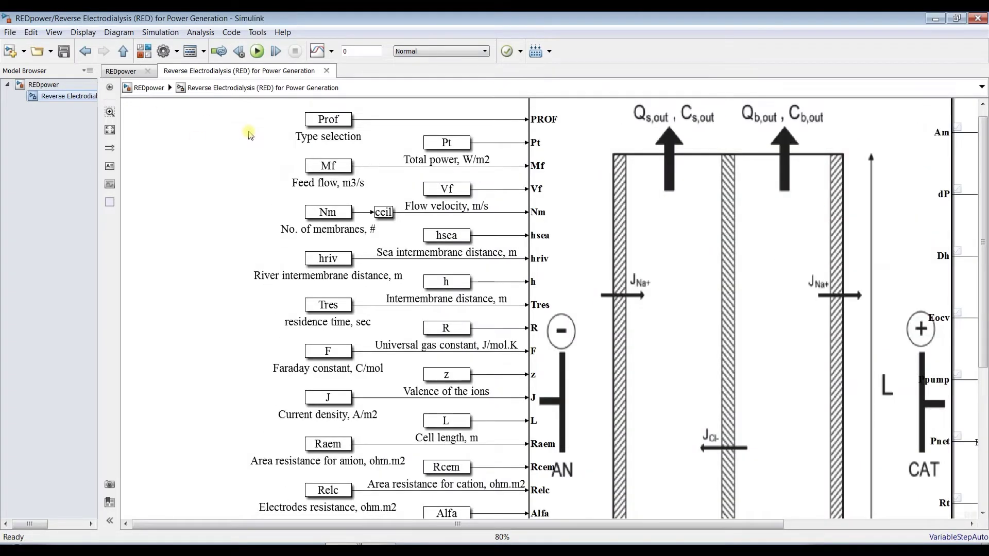
{"action": "scroll", "coordinate": [249, 134], "scroll_direction": "down", "scroll_amount": 1}
{"action": "mouse_move", "coordinate": [984, 134]}
{"action": "left_mouse_down"}
{"action": "mouse_move", "coordinate": [983, 201]}
{"action": "mouse_move", "coordinate": [984, 129]}
{"action": "left_mouse_up"}
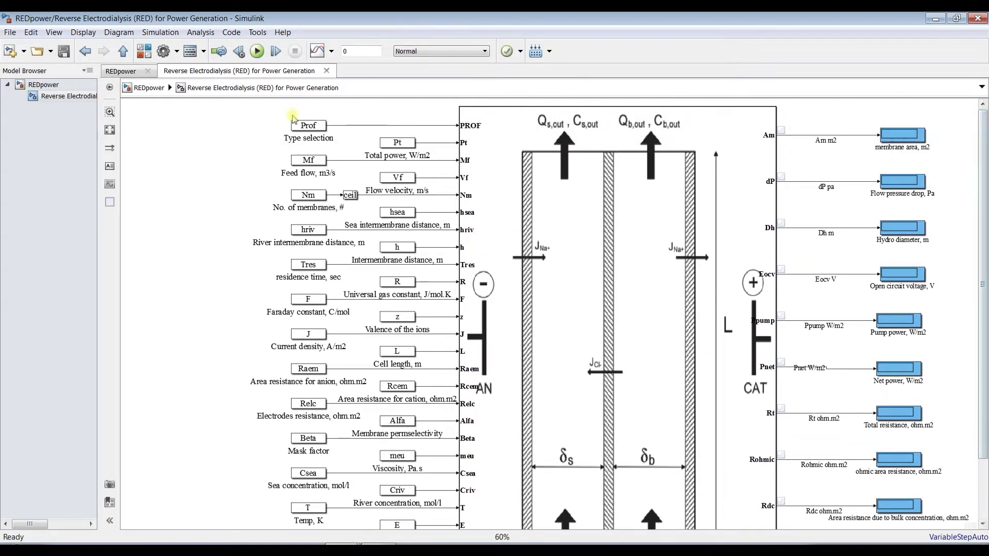
{"action": "left_click", "coordinate": [292, 138]}
{"action": "left_click", "coordinate": [418, 131]}
{"action": "left_click", "coordinate": [404, 144]}
{"action": "scroll", "coordinate": [395, 149], "scroll_direction": "up", "scroll_amount": 3}
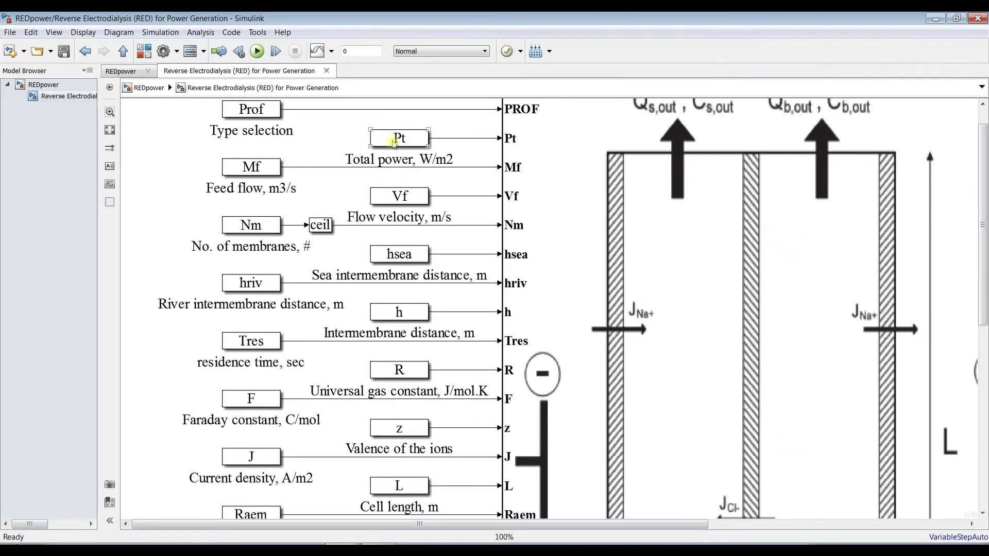
{"action": "left_click", "coordinate": [285, 172]}
{"action": "scroll", "coordinate": [242, 178], "scroll_direction": "down", "scroll_amount": 2}
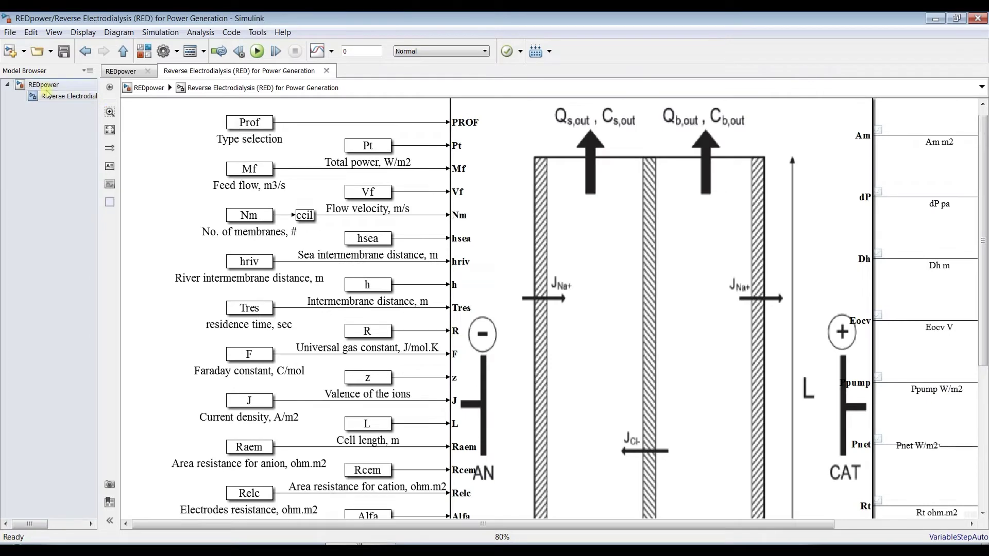
Step: Open the block parameters of the RED for Power Generation block at the model's top level and enlarge the dialog
{"action": "left_click", "coordinate": [43, 84]}
{"action": "double_click", "coordinate": [439, 176]}
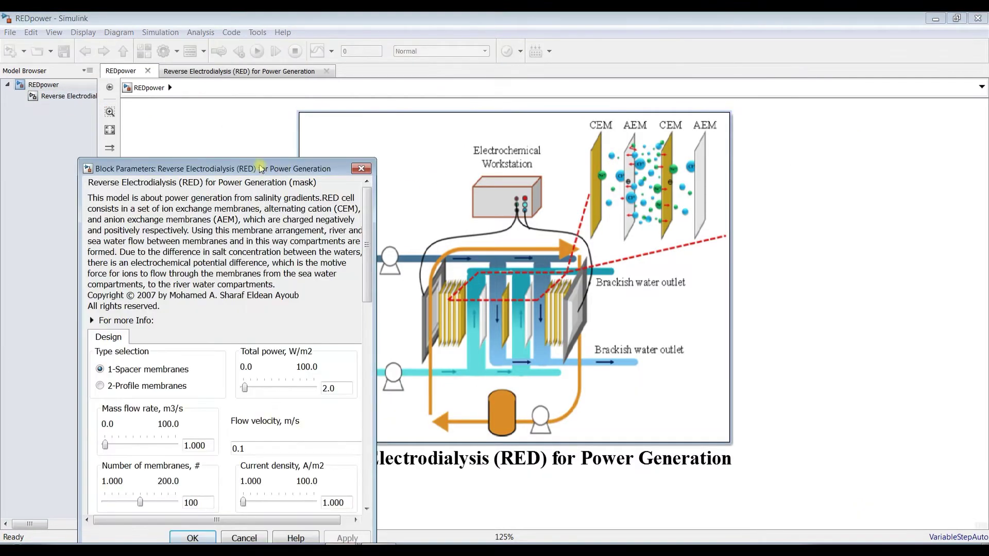
{"action": "left_click_drag", "start_coordinate": [260, 169], "coordinate": [262, 84]}
{"action": "left_click_drag", "start_coordinate": [377, 169], "coordinate": [515, 147]}
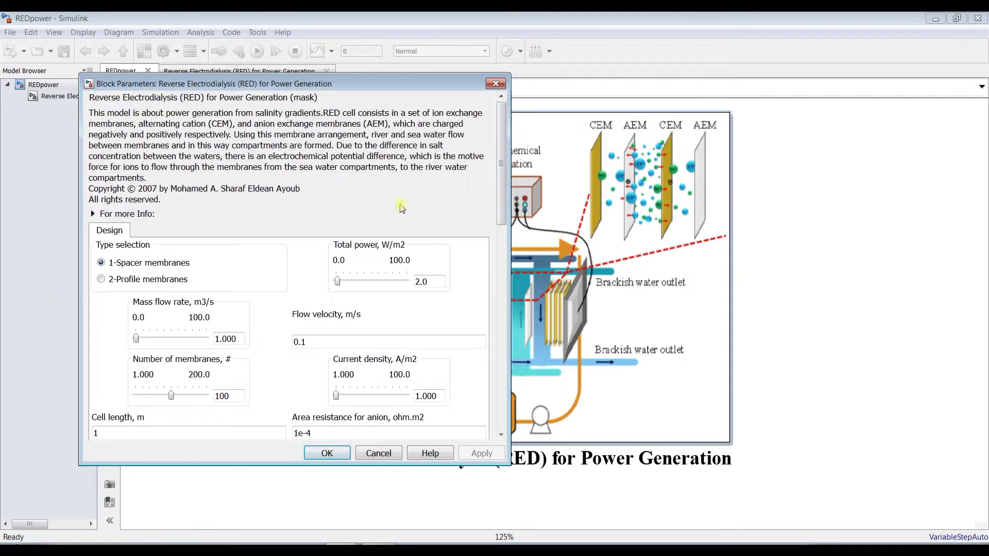
Step: Try the 2-Profile membranes type and restore 1-Spacer membranes as the type selection
{"action": "left_click_drag", "start_coordinate": [505, 195], "coordinate": [503, 223]}
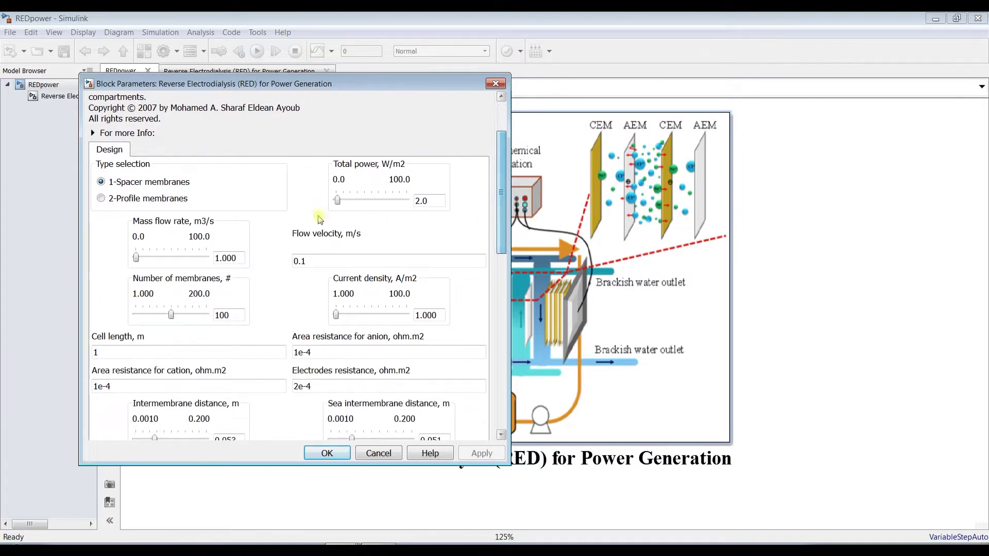
{"action": "left_click", "coordinate": [131, 197]}
{"action": "left_click", "coordinate": [127, 182]}
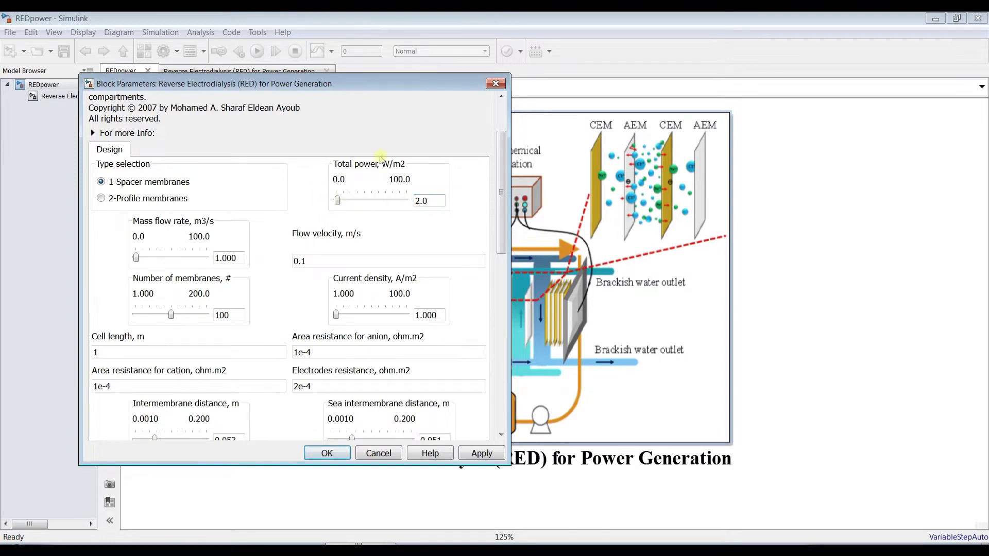
Step: Review the design parameters for mass flow rate, flow velocity, number of membranes, current density, cell length and anion area resistance
{"action": "left_click_drag", "start_coordinate": [500, 189], "coordinate": [501, 208]}
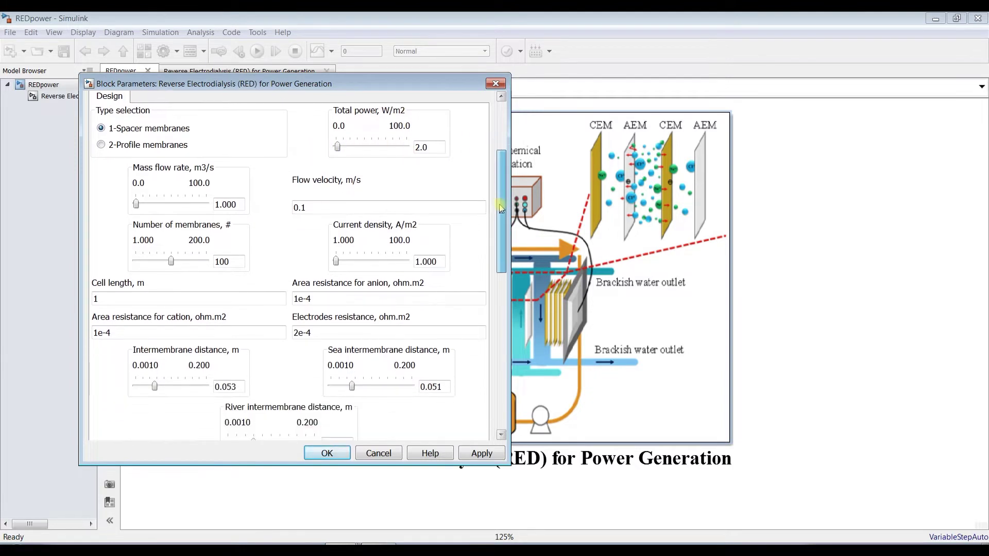
{"action": "double_click", "coordinate": [223, 205]}
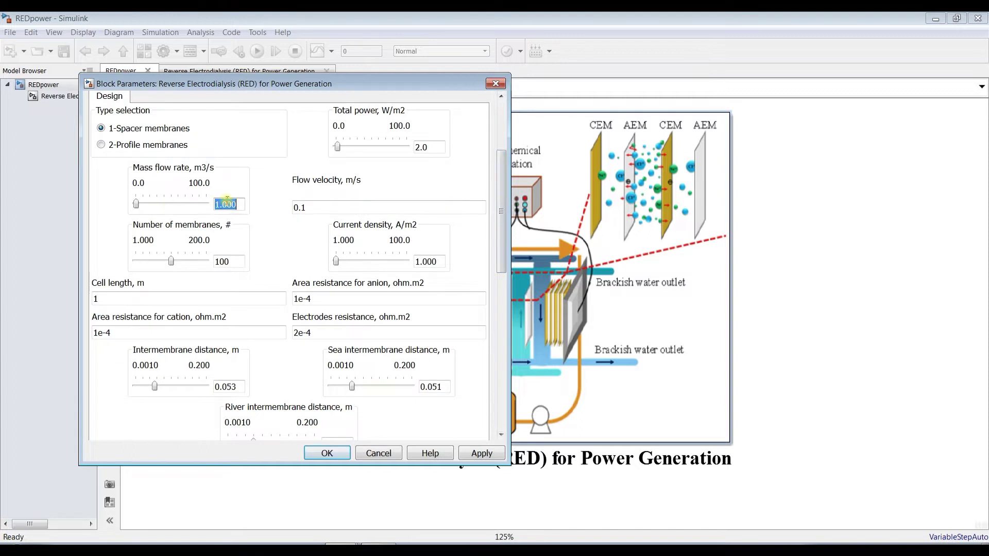
{"action": "double_click", "coordinate": [304, 207]}
{"action": "double_click", "coordinate": [231, 261]}
{"action": "left_click_drag", "start_coordinate": [494, 233], "coordinate": [495, 249]}
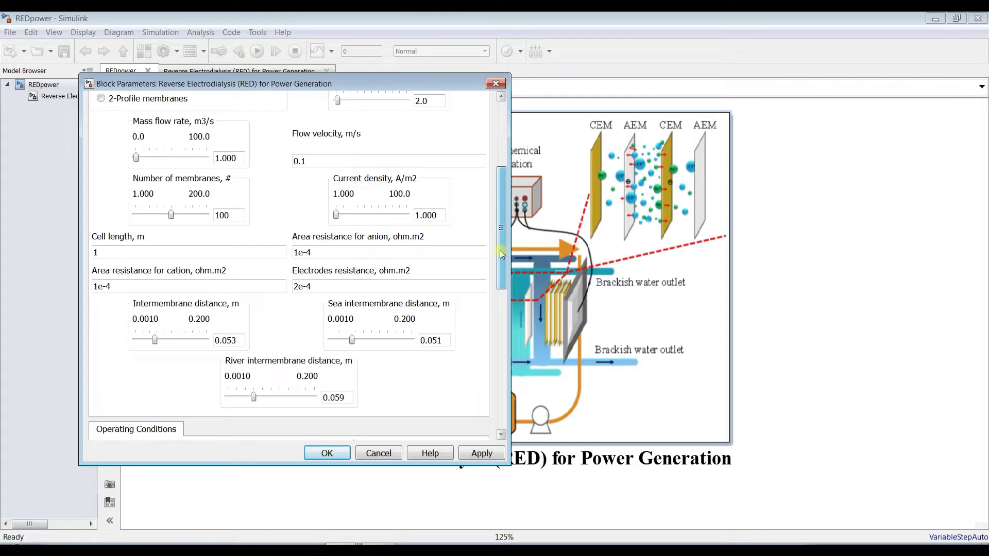
{"action": "double_click", "coordinate": [438, 215]}
{"action": "double_click", "coordinate": [127, 252]}
{"action": "double_click", "coordinate": [336, 253]}
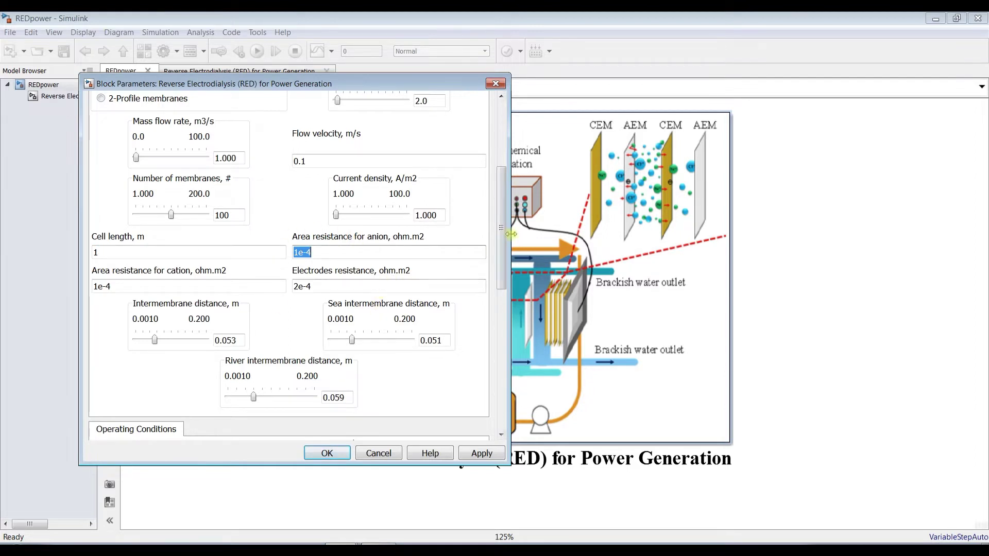
Step: Review the electrodes resistance and the general, sea and river intermembrane distances in the design parameters
{"action": "left_click_drag", "start_coordinate": [501, 230], "coordinate": [501, 272]}
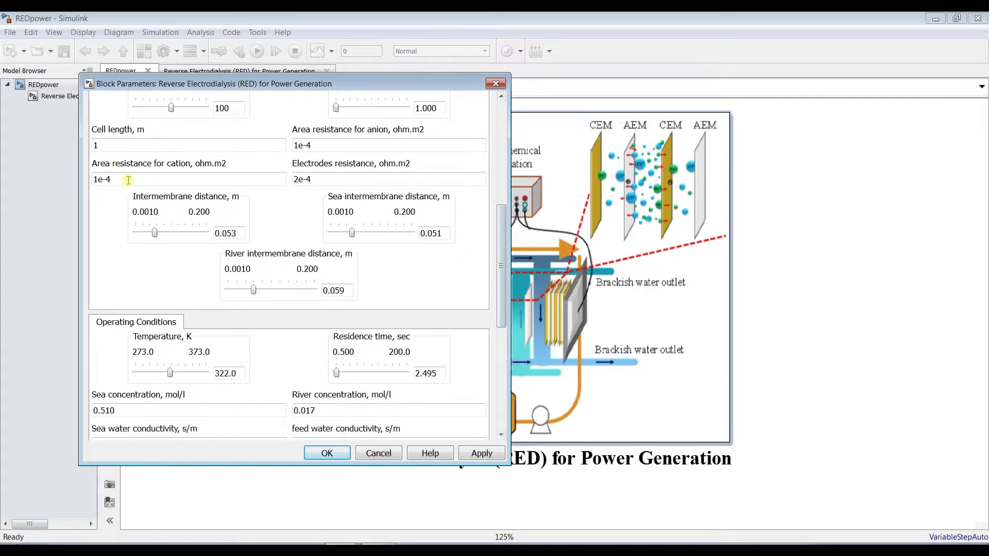
{"action": "double_click", "coordinate": [337, 176]}
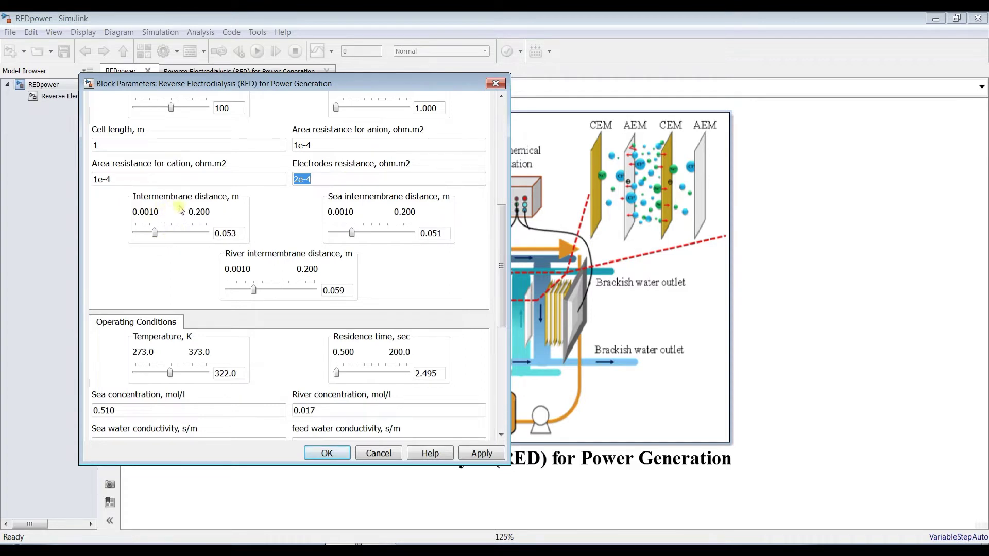
{"action": "left_click", "coordinate": [234, 234]}
{"action": "double_click", "coordinate": [441, 234]}
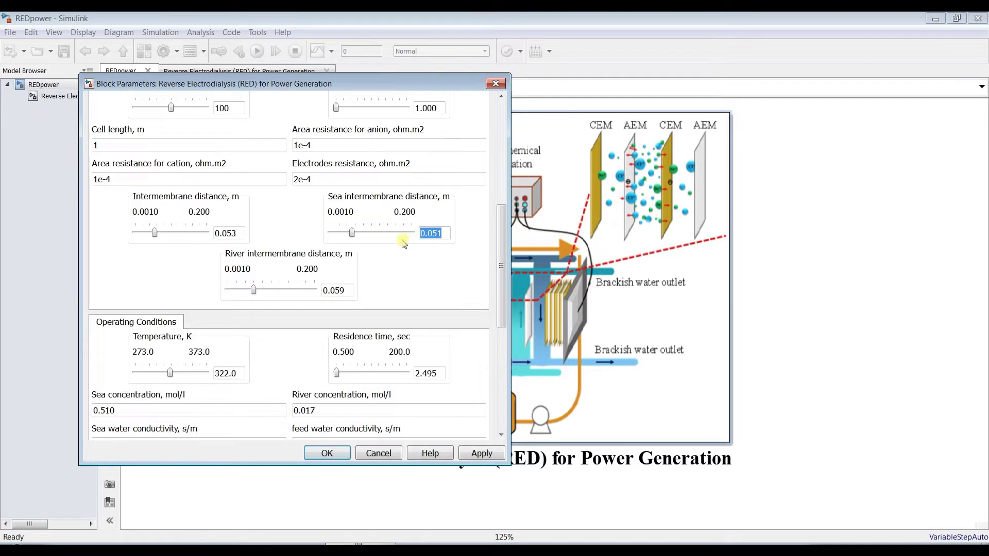
{"action": "double_click", "coordinate": [345, 290]}
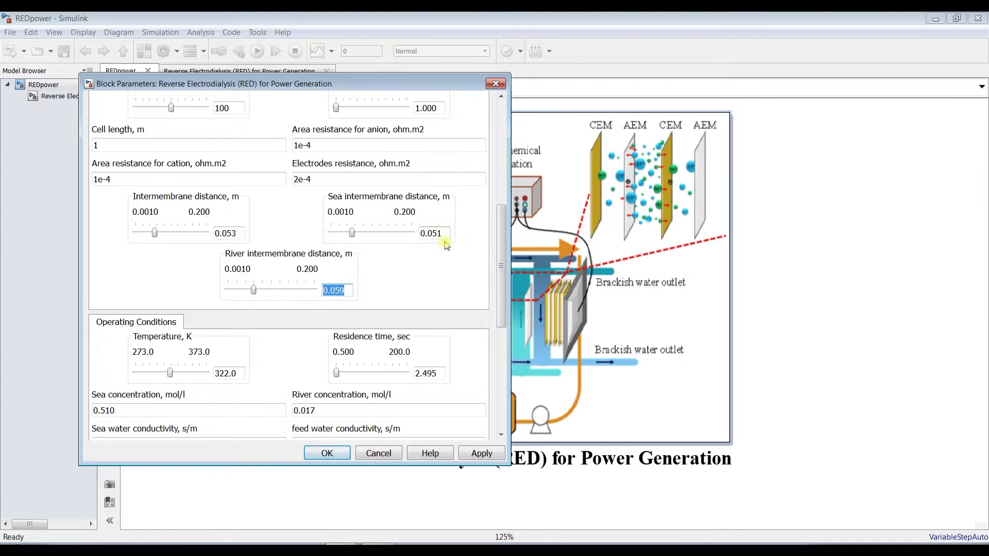
Step: Review the operating conditions for temperature, residence time, sea and river concentrations, and sea and feed water conductivity
{"action": "left_click_drag", "start_coordinate": [500, 267], "coordinate": [497, 308]}
{"action": "left_click_drag", "start_coordinate": [497, 331], "coordinate": [497, 330]}
{"action": "double_click", "coordinate": [236, 191]}
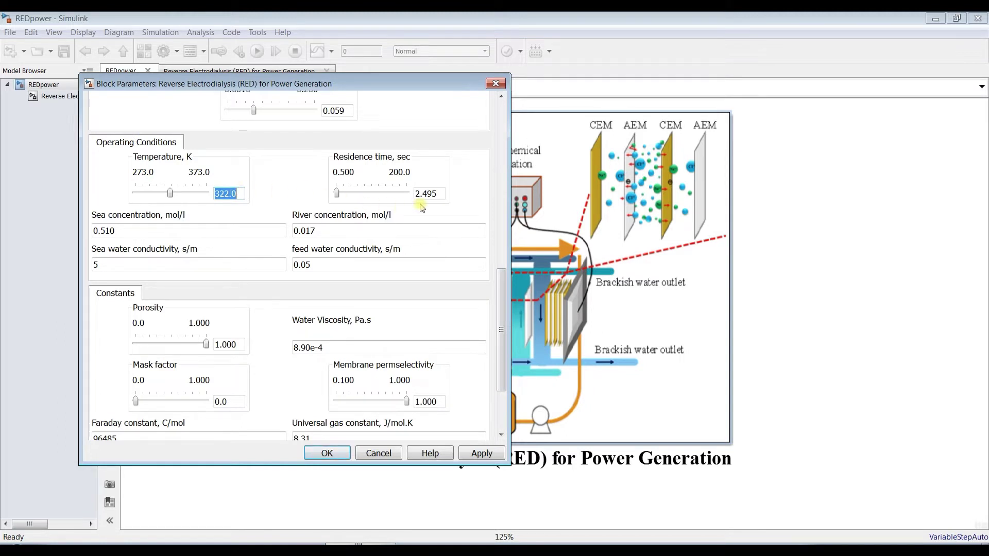
{"action": "double_click", "coordinate": [434, 193]}
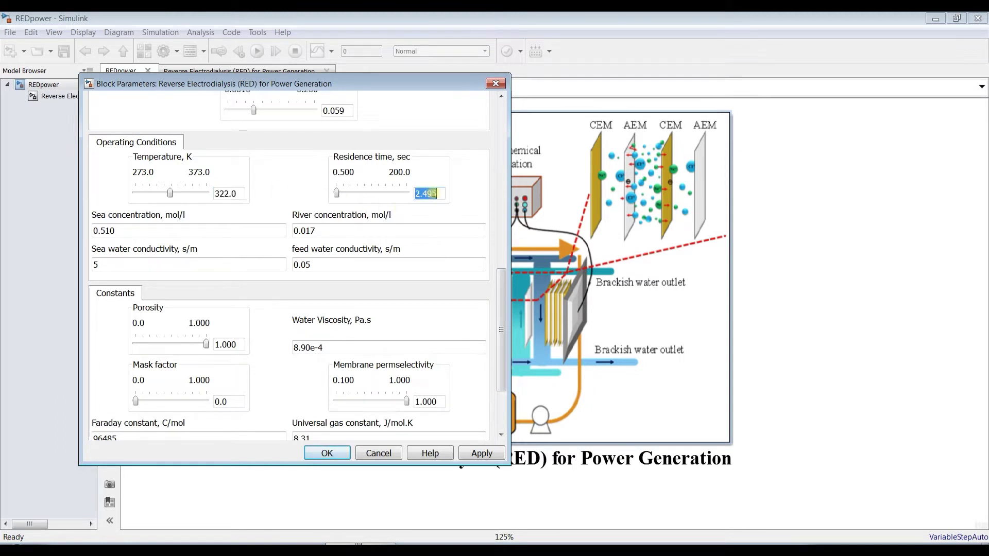
{"action": "double_click", "coordinate": [159, 229]}
{"action": "left_click", "coordinate": [126, 233]}
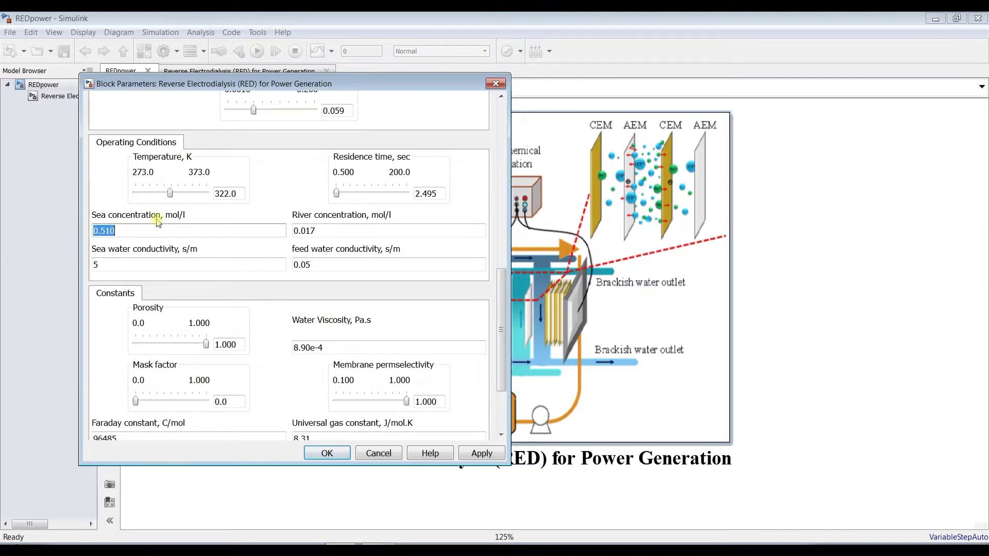
{"action": "double_click", "coordinate": [345, 231]}
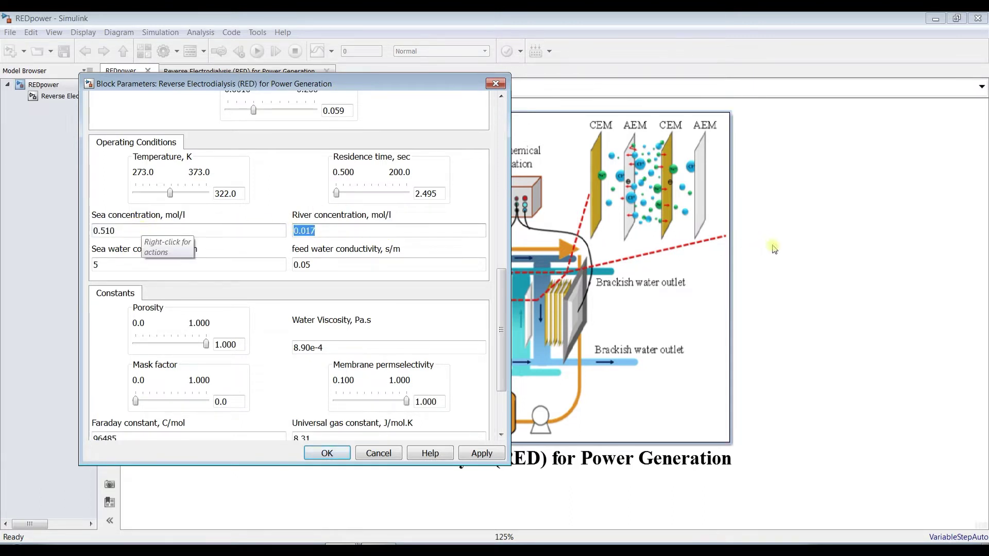
{"action": "left_click", "coordinate": [185, 264]}
{"action": "left_click_drag", "start_coordinate": [505, 287], "coordinate": [502, 321]}
{"action": "left_click", "coordinate": [350, 157]}
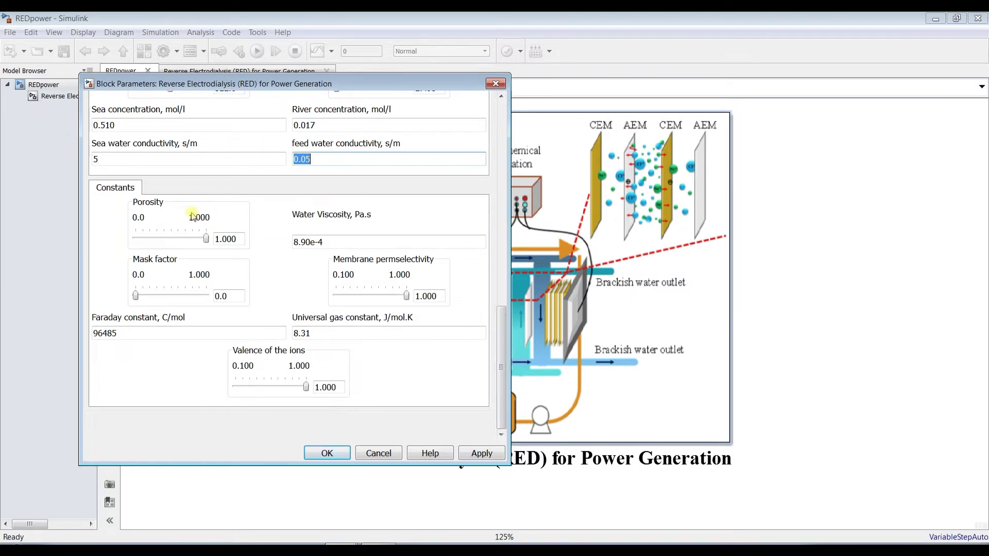
Step: Review the porosity, water viscosity, mask factor, Faraday constant and universal gas constant, and accept the block parameters
{"action": "left_click", "coordinate": [237, 238]}
{"action": "left_click", "coordinate": [346, 239]}
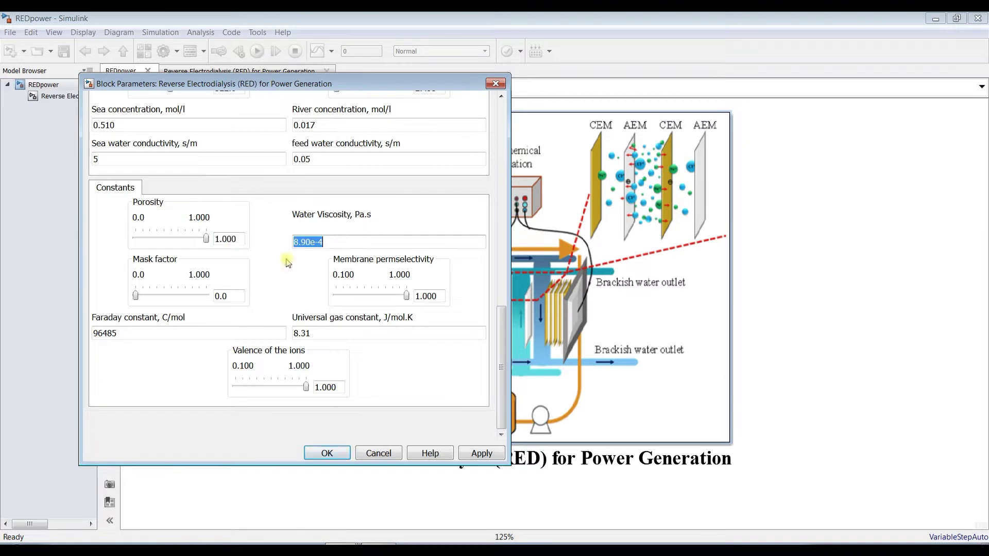
{"action": "left_click", "coordinate": [243, 295]}
{"action": "left_click", "coordinate": [222, 243]}
{"action": "left_click", "coordinate": [347, 244]}
{"action": "left_click", "coordinate": [177, 329]}
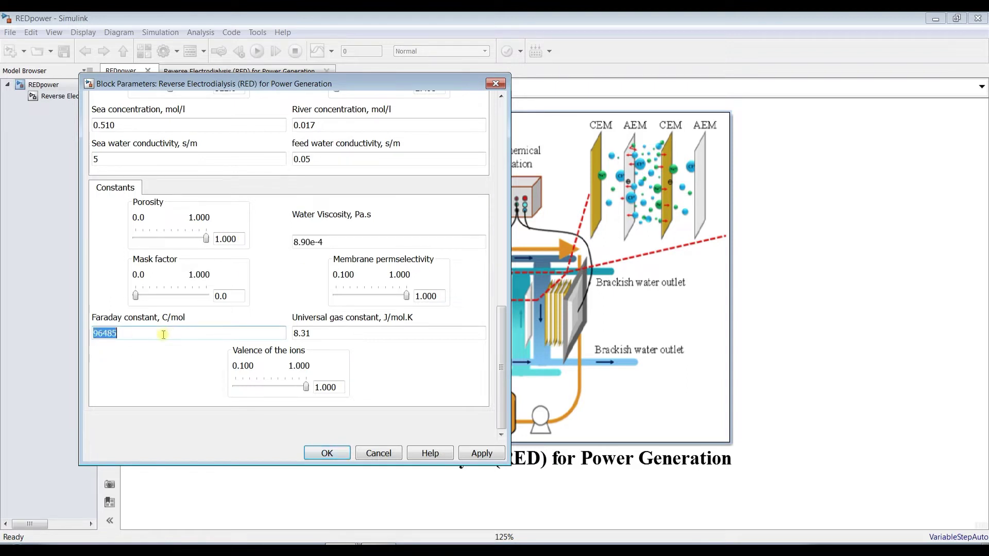
{"action": "left_click", "coordinate": [354, 333]}
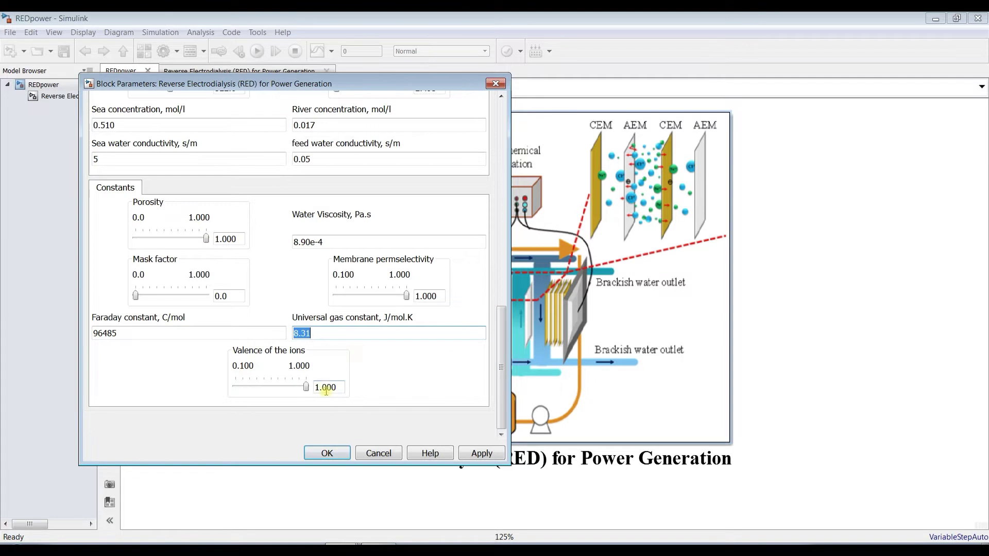
{"action": "left_click", "coordinate": [333, 242]}
{"action": "left_click", "coordinate": [482, 456]}
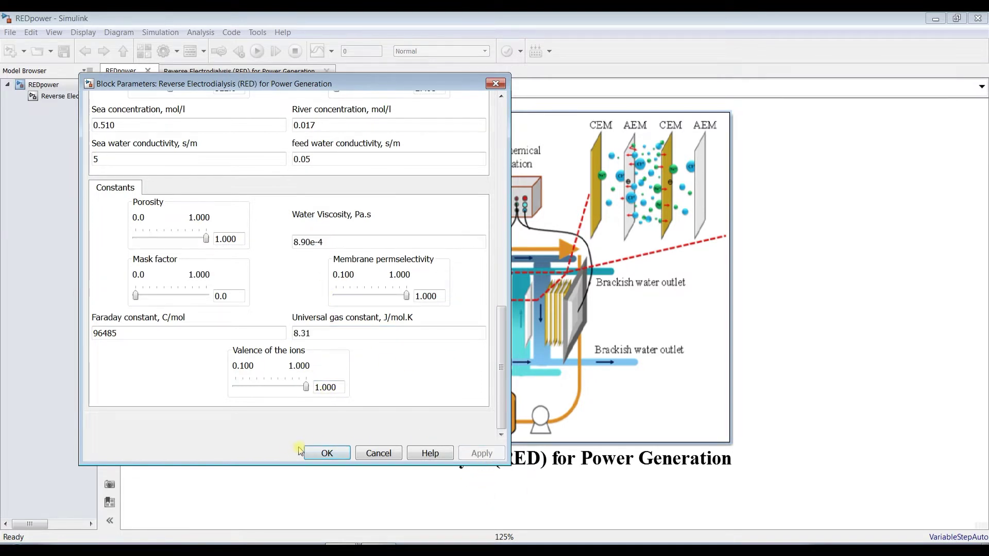
{"action": "left_click", "coordinate": [328, 453]}
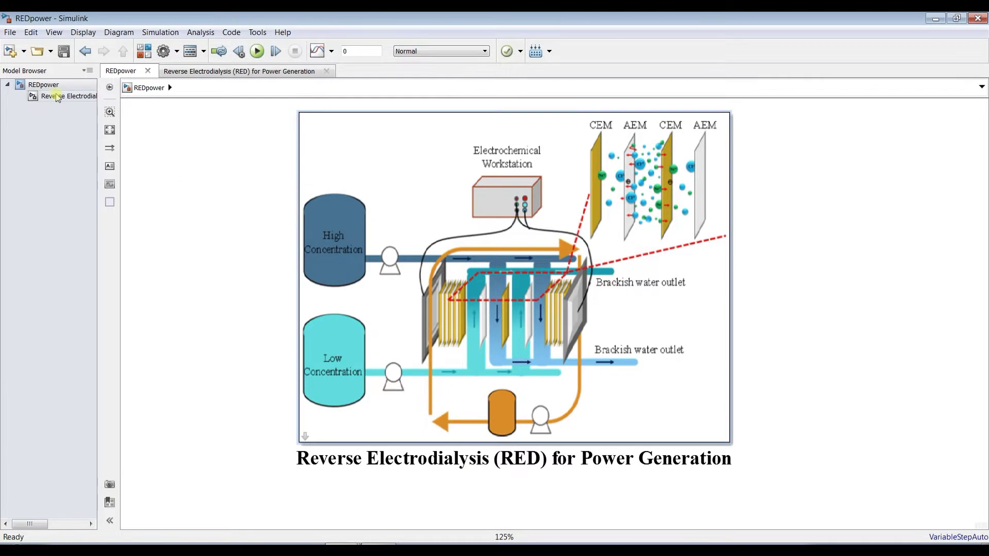
Step: Open the Reverse Electrodialysis (RED) for Power Generation subsystem and examine its input constants and output displays
{"action": "left_click", "coordinate": [57, 97]}
{"action": "scroll", "coordinate": [128, 134], "scroll_direction": "down", "scroll_amount": 2}
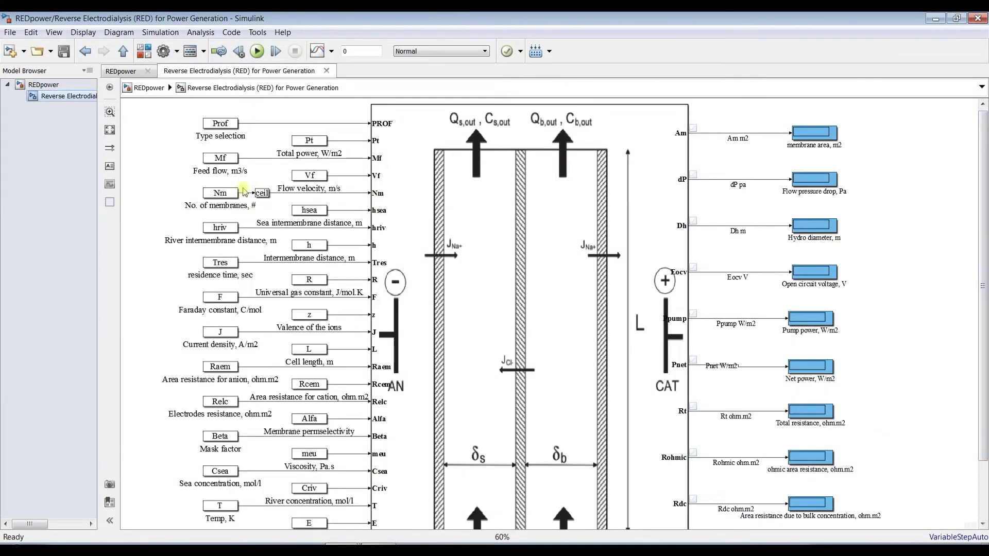
{"action": "scroll", "coordinate": [205, 176], "scroll_direction": "down", "scroll_amount": 1}
{"action": "scroll", "coordinate": [845, 203], "scroll_direction": "up", "scroll_amount": 3}
{"action": "scroll", "coordinate": [845, 203], "scroll_direction": "down", "scroll_amount": 1}
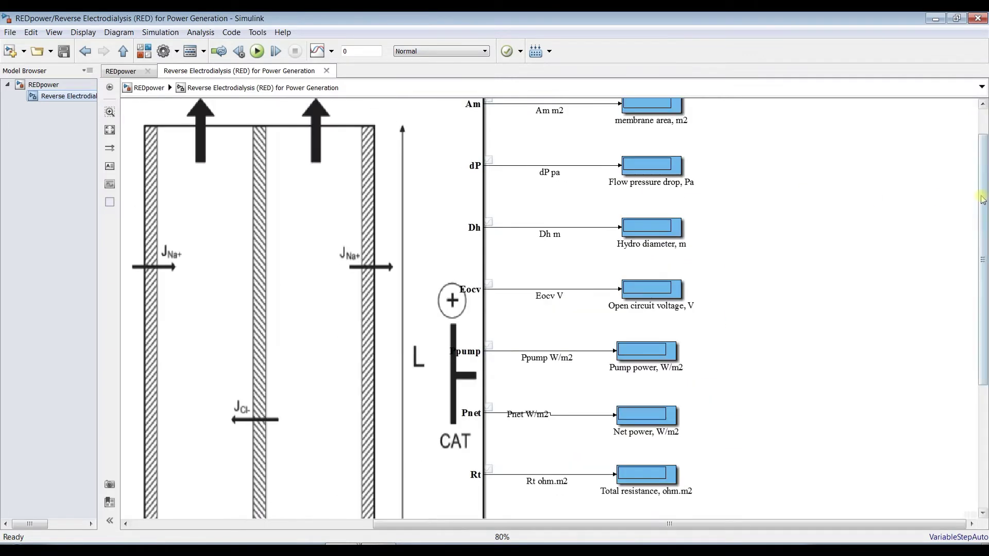
{"action": "scroll", "coordinate": [984, 162], "scroll_direction": "up", "scroll_amount": 1}
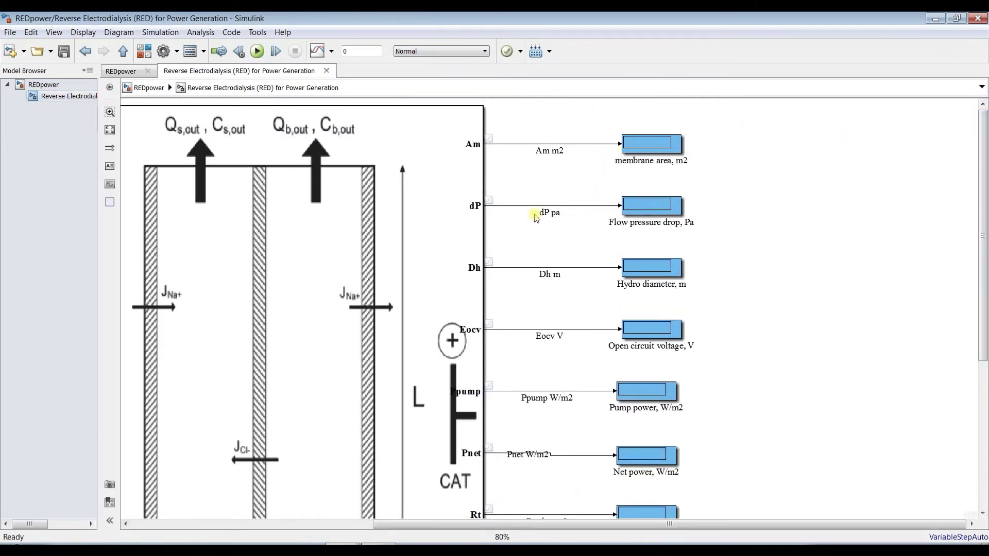
{"action": "scroll", "coordinate": [982, 234], "scroll_direction": "down", "scroll_amount": 2}
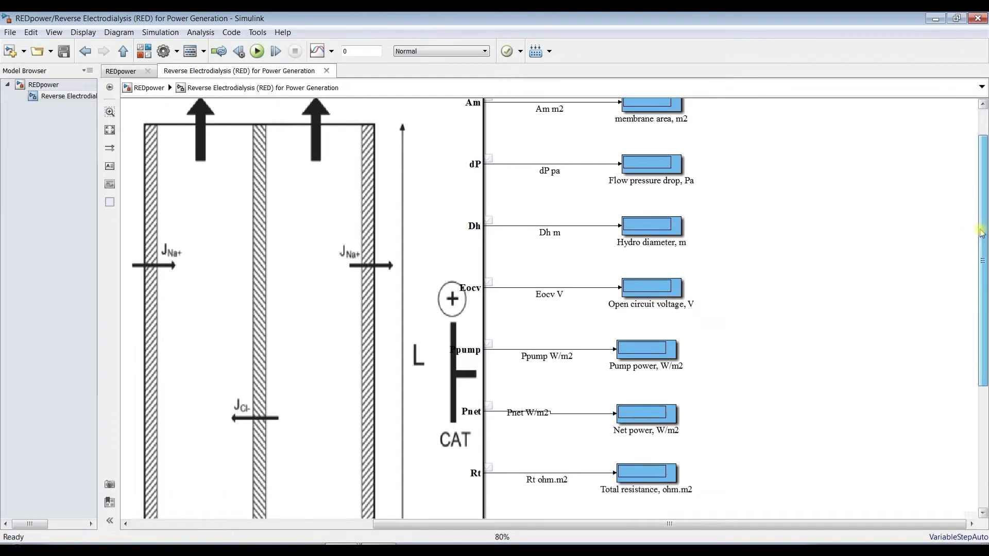
{"action": "left_click_drag", "start_coordinate": [981, 234], "coordinate": [985, 352]}
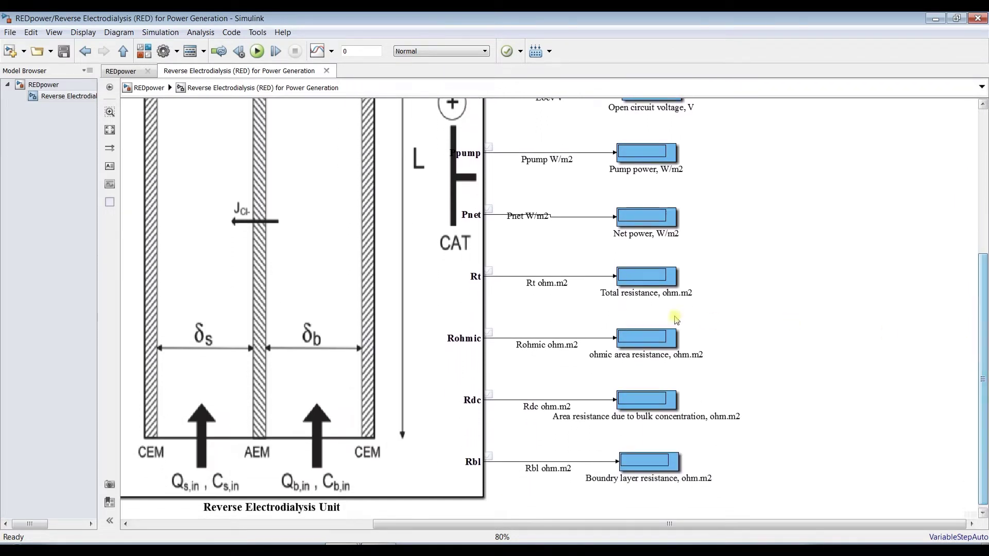
Step: Align the Net power display with the Pnet output so that its signal line runs straight
{"action": "left_click", "coordinate": [645, 219]}
{"action": "left_click_drag", "start_coordinate": [645, 222], "coordinate": [645, 221]}
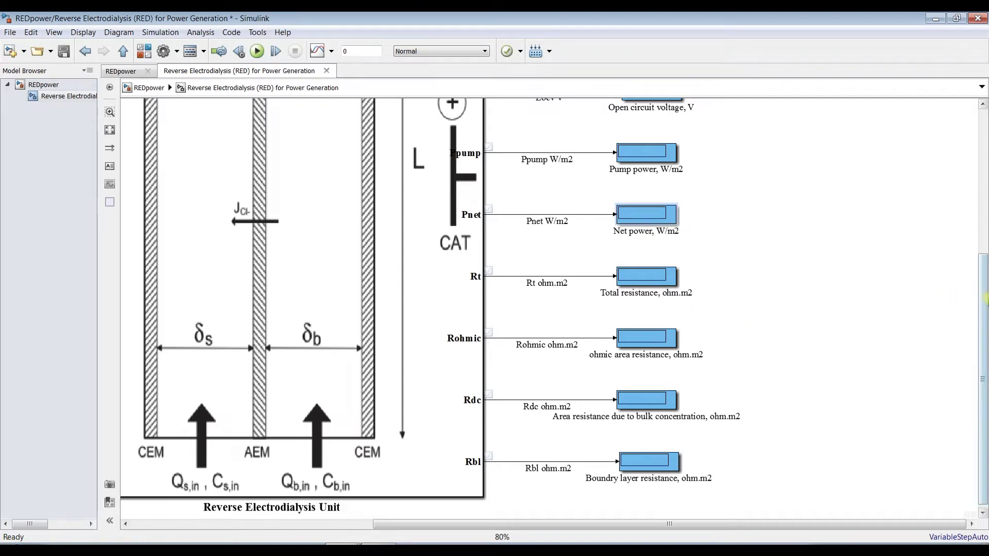
{"action": "left_click_drag", "start_coordinate": [984, 333], "coordinate": [985, 335]}
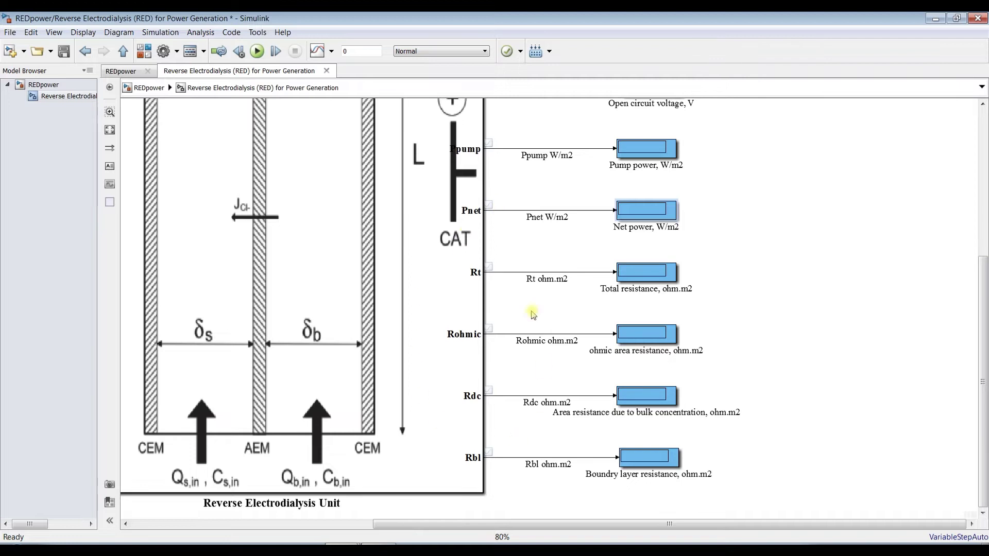
Step: Run the simulation, and review the output display values and the signal streaming and logging options
{"action": "left_click_drag", "start_coordinate": [984, 371], "coordinate": [985, 221]}
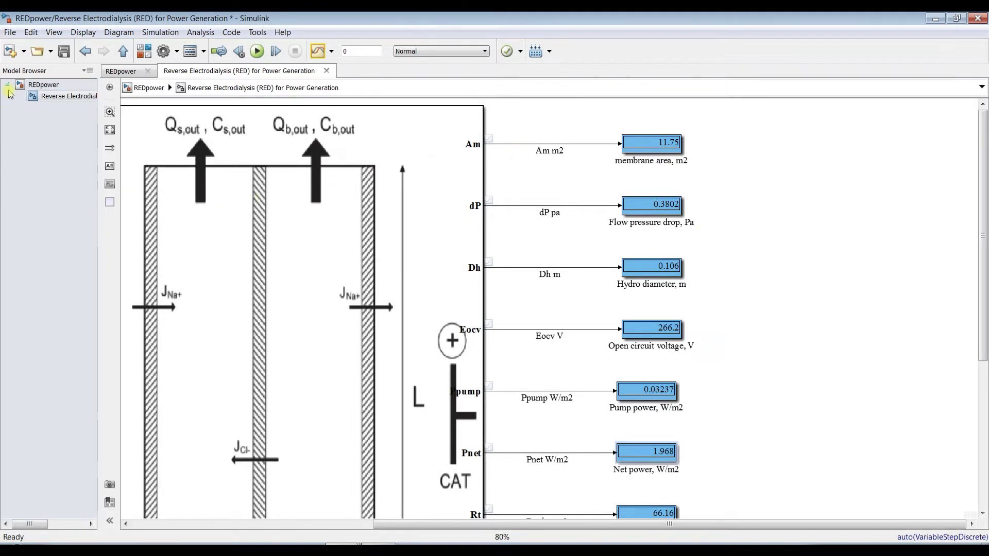
{"action": "mouse_move", "coordinate": [983, 176]}
{"action": "left_mouse_down"}
{"action": "mouse_move", "coordinate": [984, 339]}
{"action": "mouse_move", "coordinate": [983, 193]}
{"action": "left_mouse_up"}
{"action": "scroll", "coordinate": [492, 147], "scroll_direction": "up", "scroll_amount": 4}
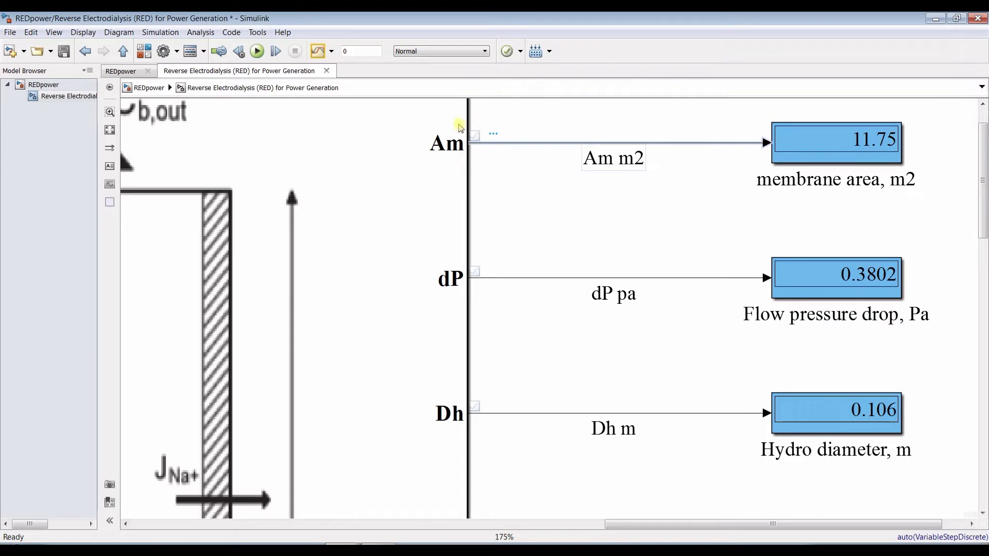
{"action": "left_click", "coordinate": [332, 57]}
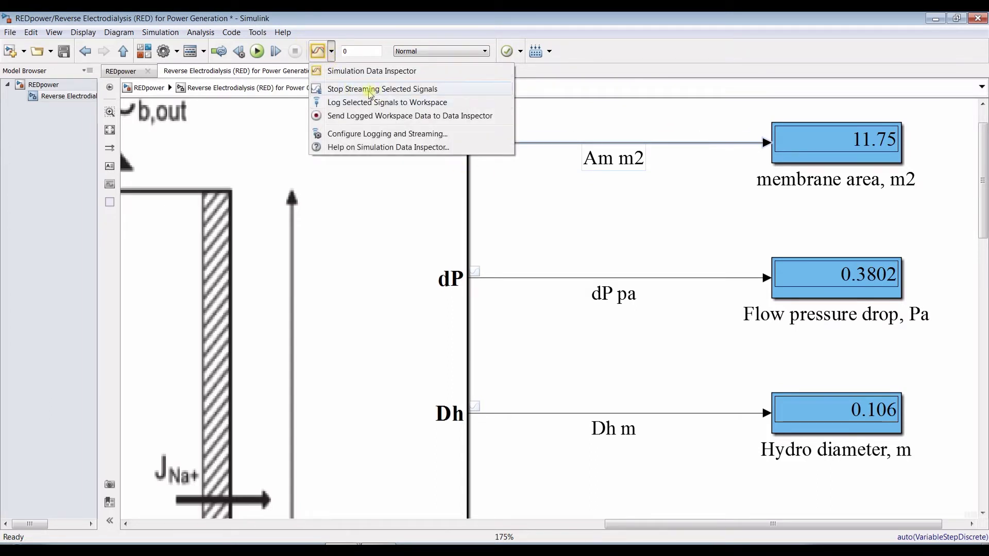
{"action": "left_click", "coordinate": [566, 232]}
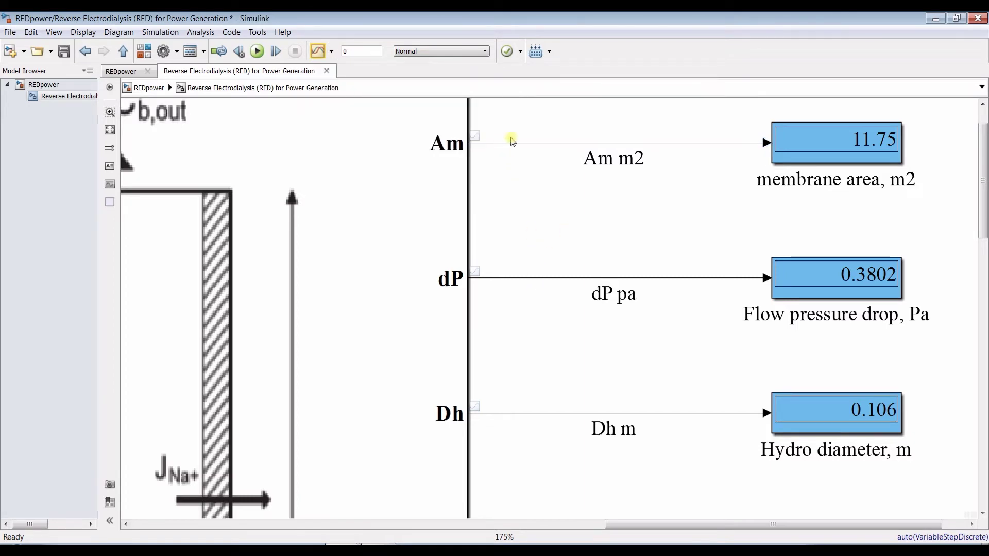
{"action": "scroll", "coordinate": [511, 140], "scroll_direction": "down", "scroll_amount": 4}
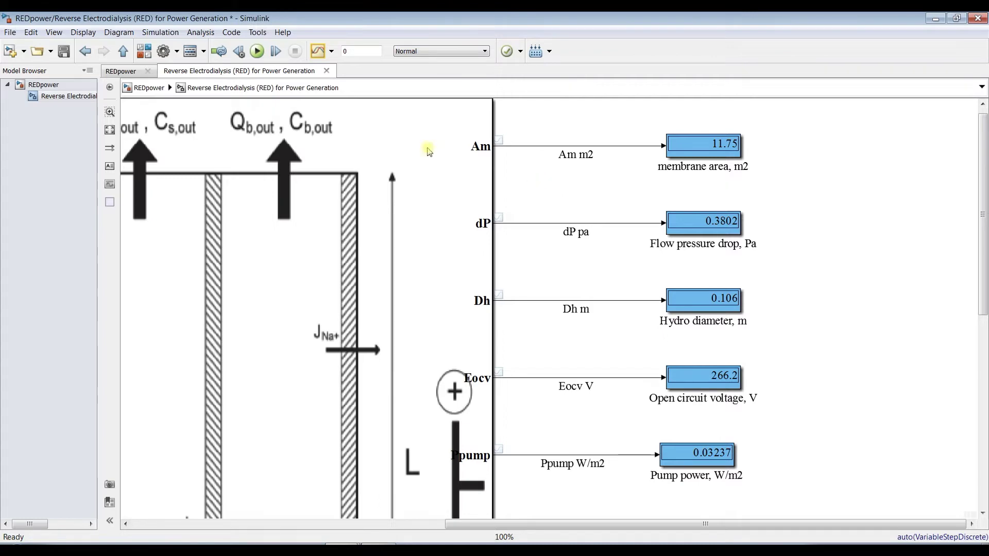
Step: Open the Reverse Electrodialysis Unit in Model Explorer and enable saving the final value of Am to the base workspace
{"action": "left_click", "coordinate": [190, 52]}
{"action": "left_click", "coordinate": [38, 190]}
{"action": "left_click", "coordinate": [100, 202]}
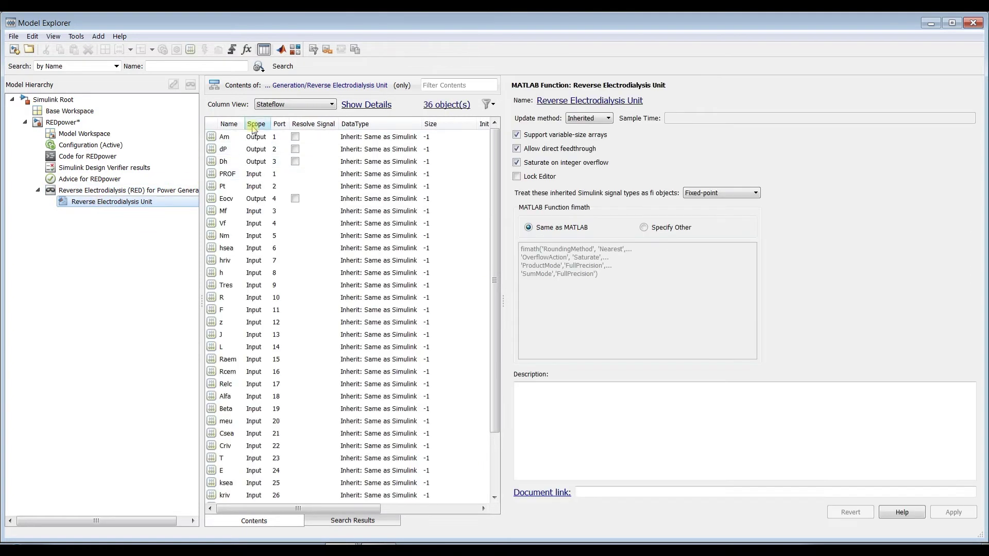
{"action": "left_click", "coordinate": [224, 137]}
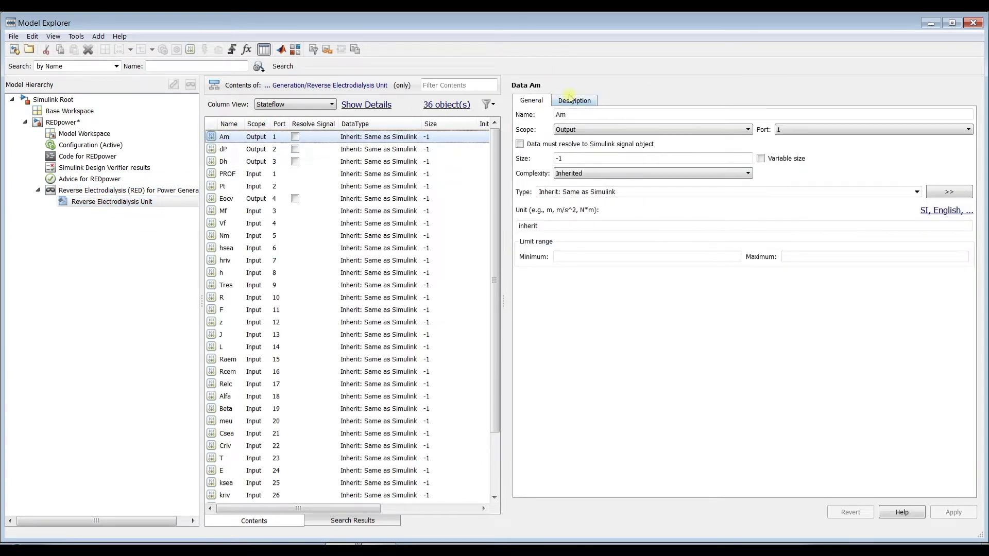
{"action": "left_click", "coordinate": [569, 98]}
{"action": "left_click", "coordinate": [520, 114]}
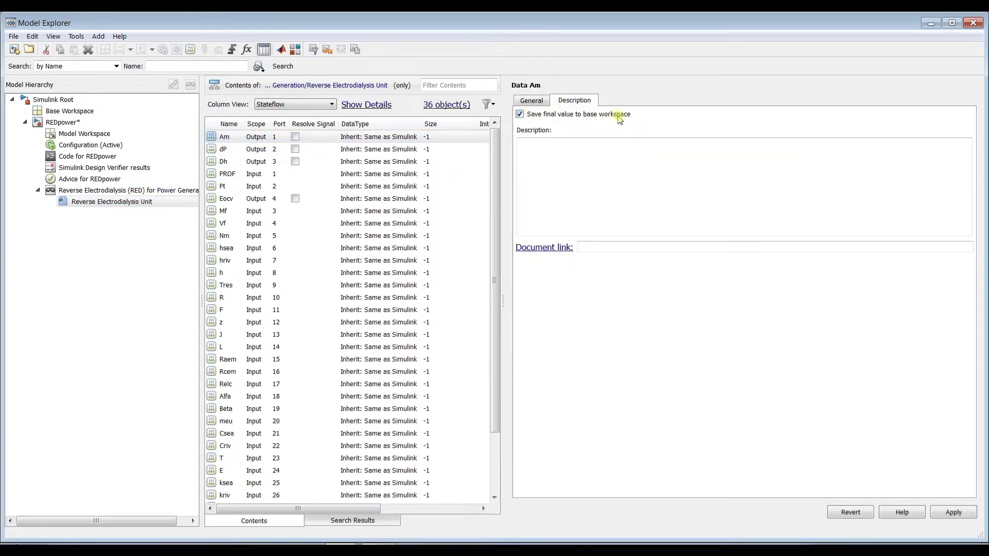
Step: Check the variables in the MATLAB workspace and return to Model Explorer
{"action": "left_click", "coordinate": [342, 549]}
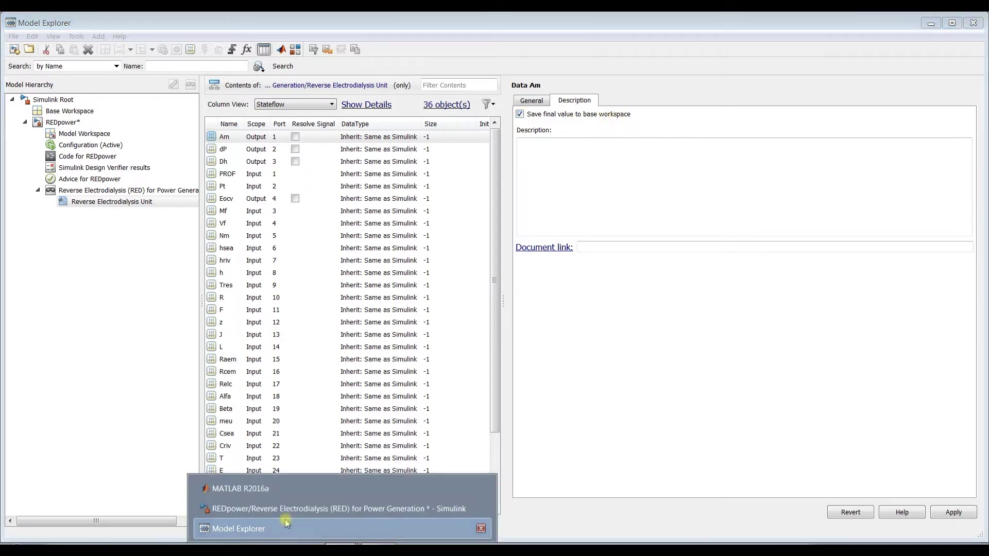
{"action": "left_click", "coordinate": [267, 490]}
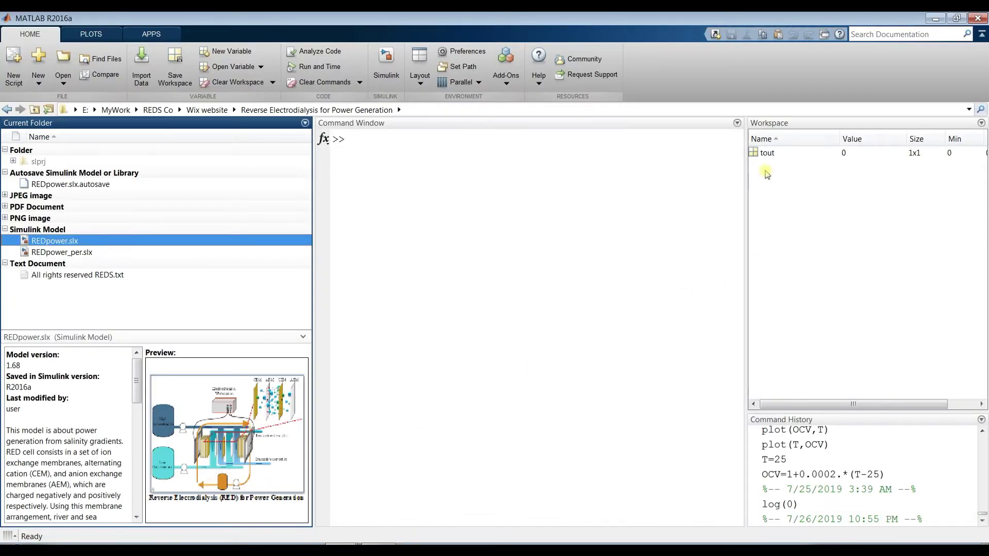
{"action": "left_click", "coordinate": [309, 549]}
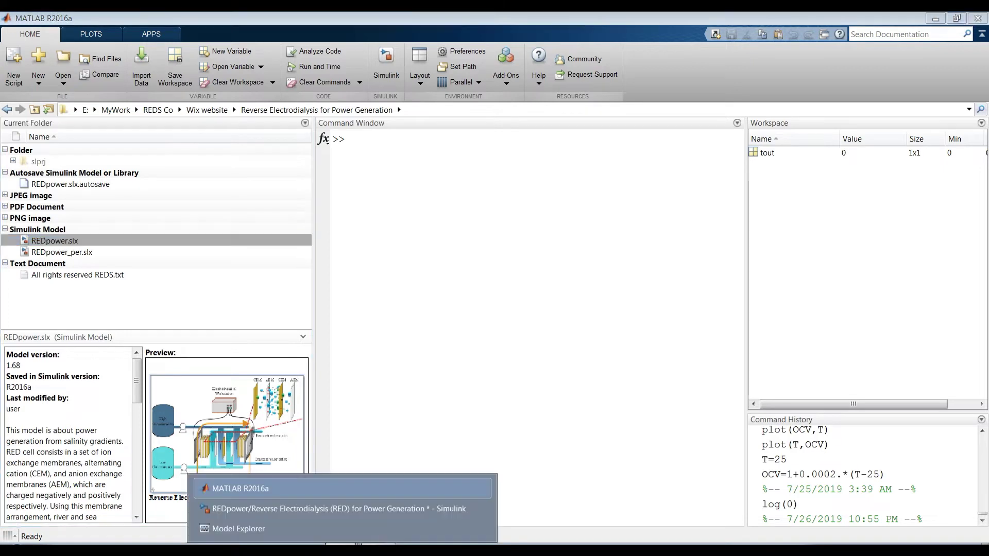
{"action": "left_click", "coordinate": [300, 527]}
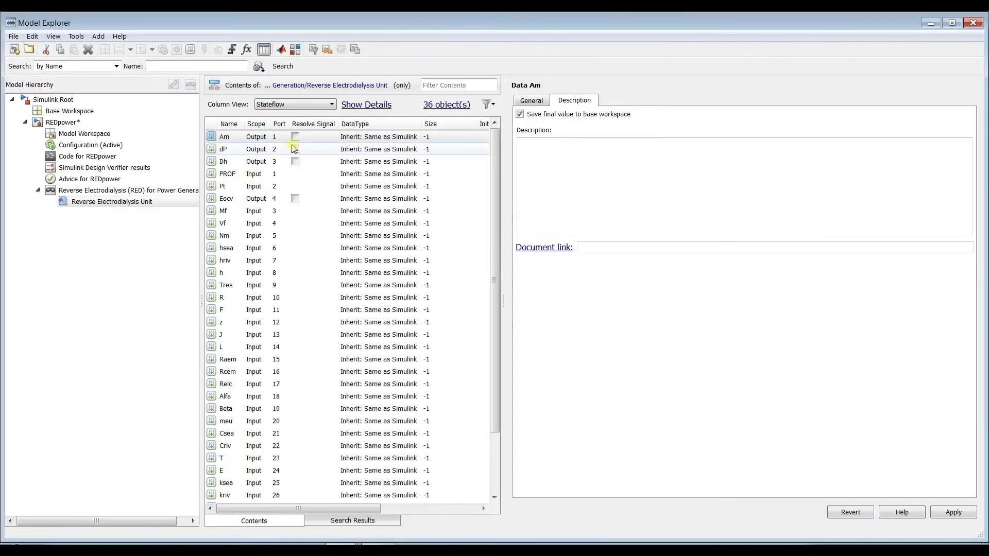
Step: Enable saving the final values of dP and Pt to the base workspace, apply the setting and close Model Explorer
{"action": "left_click", "coordinate": [213, 150]}
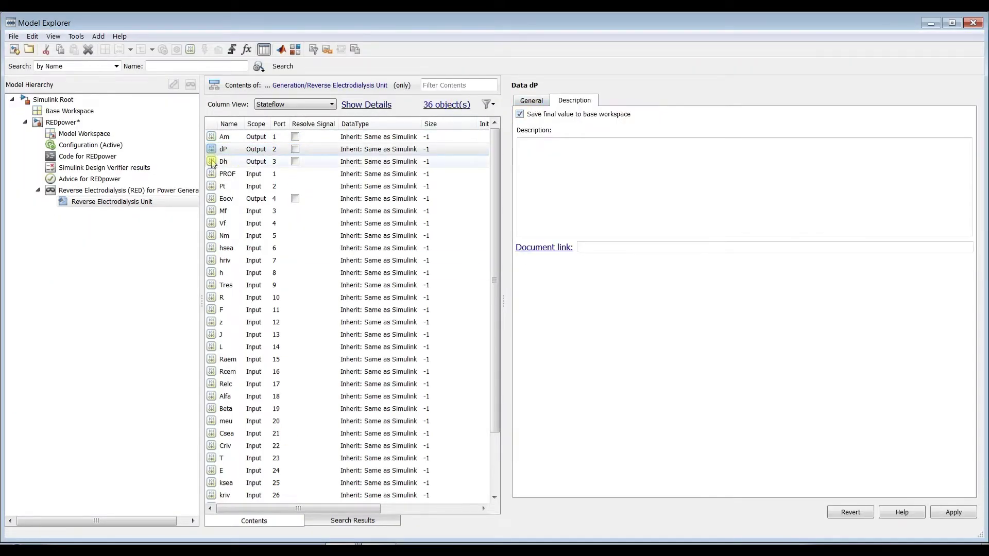
{"action": "left_click", "coordinate": [213, 163]}
{"action": "key", "text": "Down"}
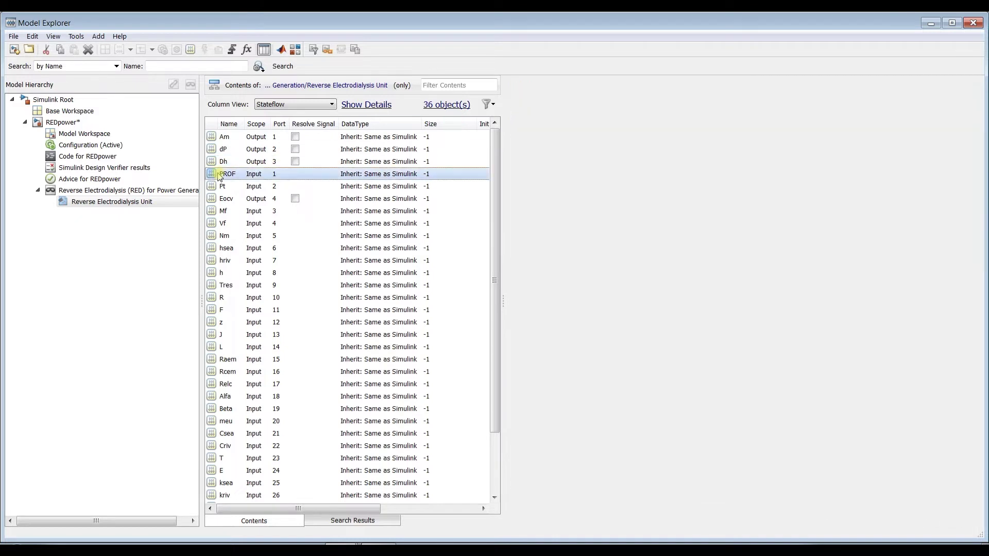
{"action": "left_click", "coordinate": [249, 186]}
{"action": "left_click", "coordinate": [519, 114]}
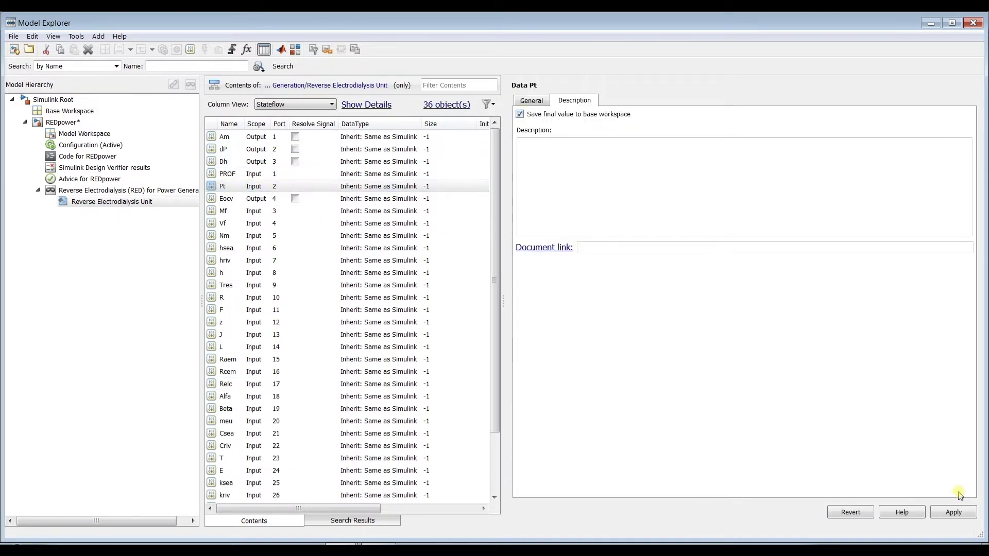
{"action": "left_click", "coordinate": [954, 513]}
{"action": "left_click", "coordinate": [973, 24]}
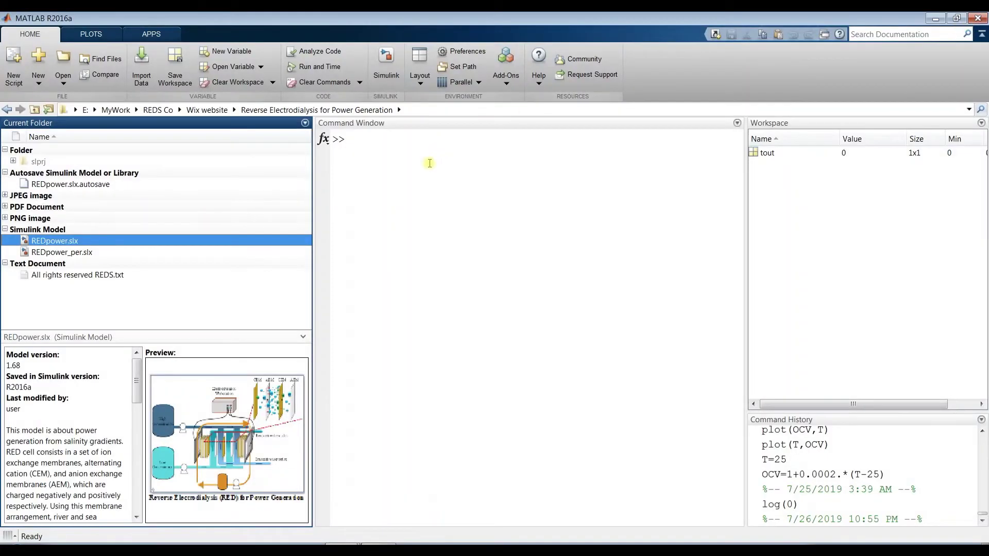
Step: Switch back to the REDpower model in Simulink, save it and close it
{"action": "mouse_move", "coordinate": [343, 550]}
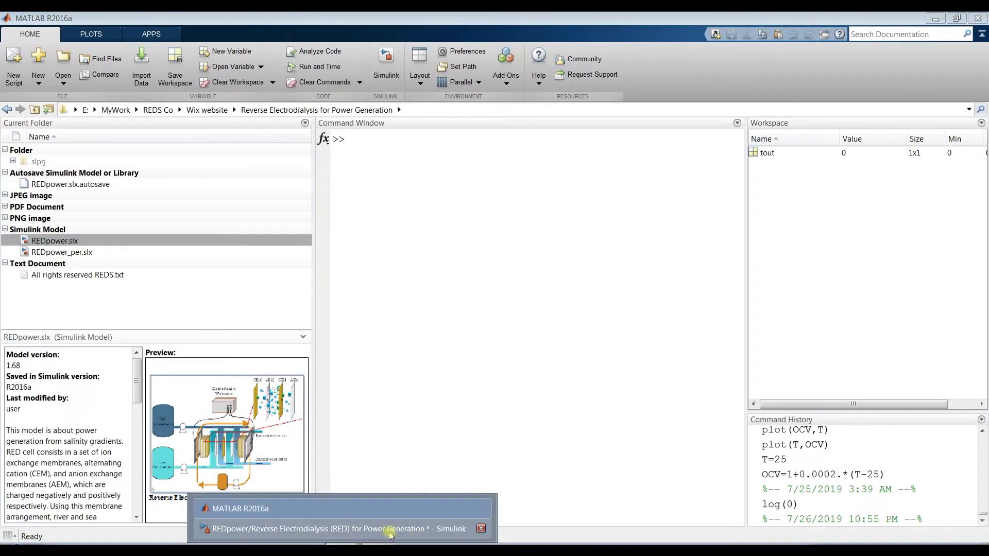
{"action": "left_click", "coordinate": [361, 529]}
{"action": "left_click", "coordinate": [64, 51]}
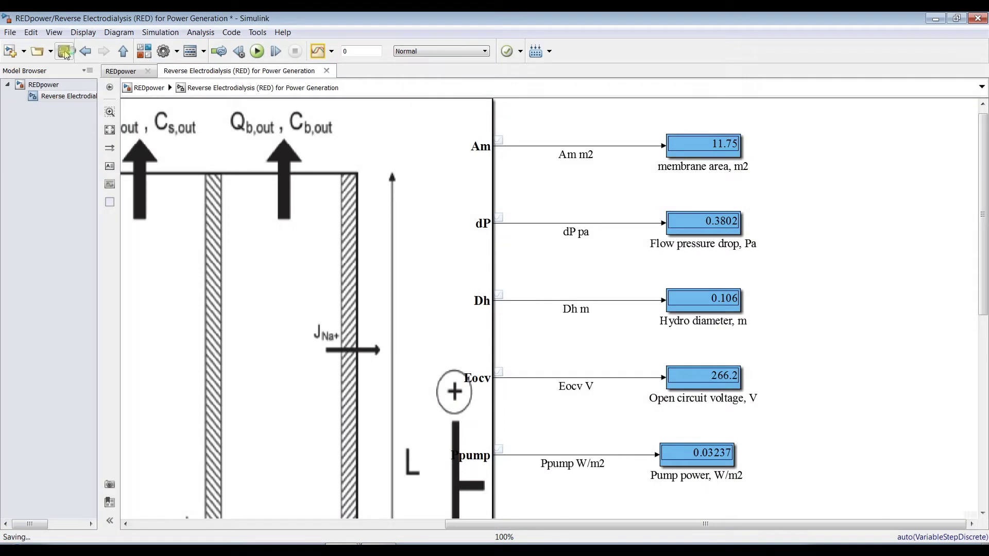
{"action": "left_click", "coordinate": [977, 19]}
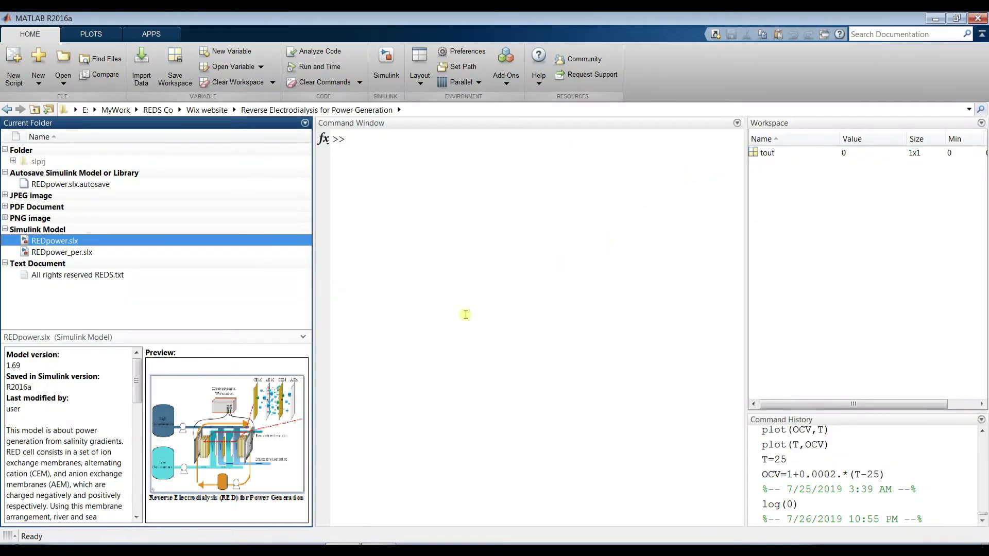
Step: Open the REDpower_per.slx performance model in a maximized window and show its top level
{"action": "left_click", "coordinate": [32, 252]}
{"action": "left_click", "coordinate": [58, 274]}
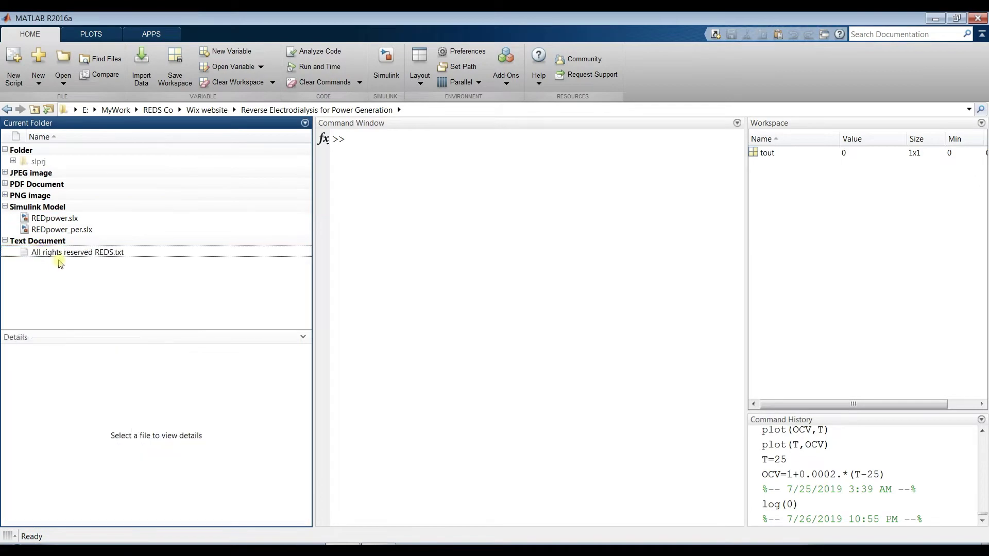
{"action": "left_click", "coordinate": [54, 231]}
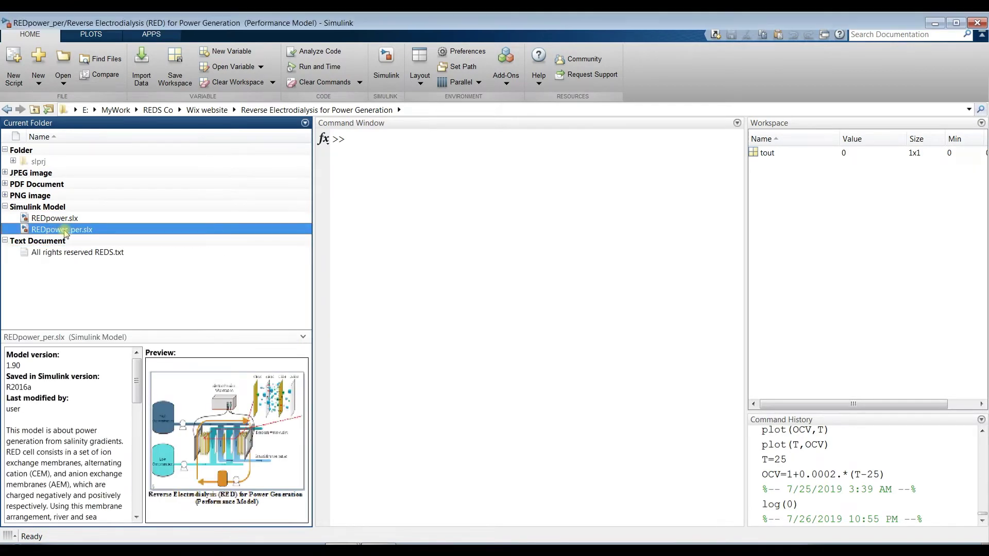
{"action": "double_click", "coordinate": [65, 233]}
{"action": "left_click", "coordinate": [956, 23]}
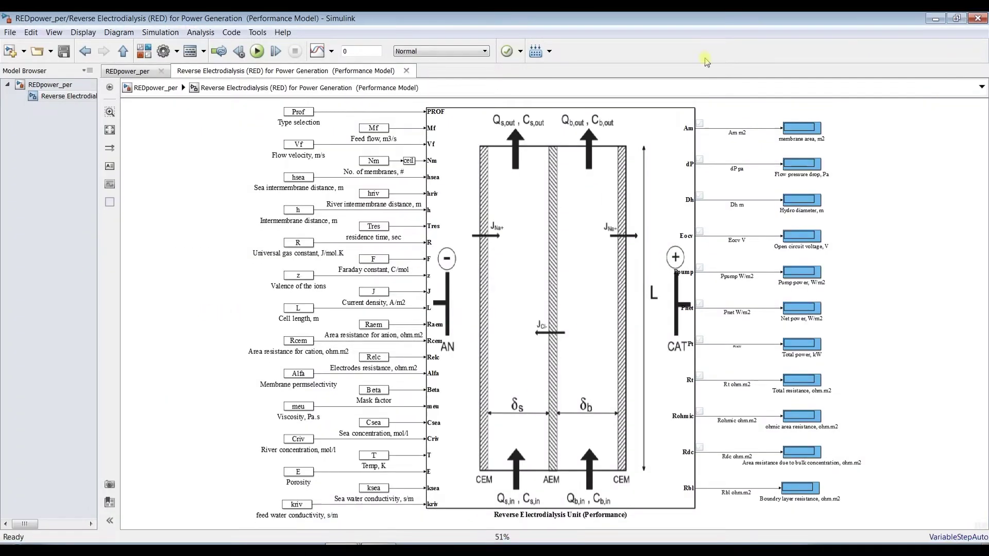
{"action": "left_click", "coordinate": [50, 89]}
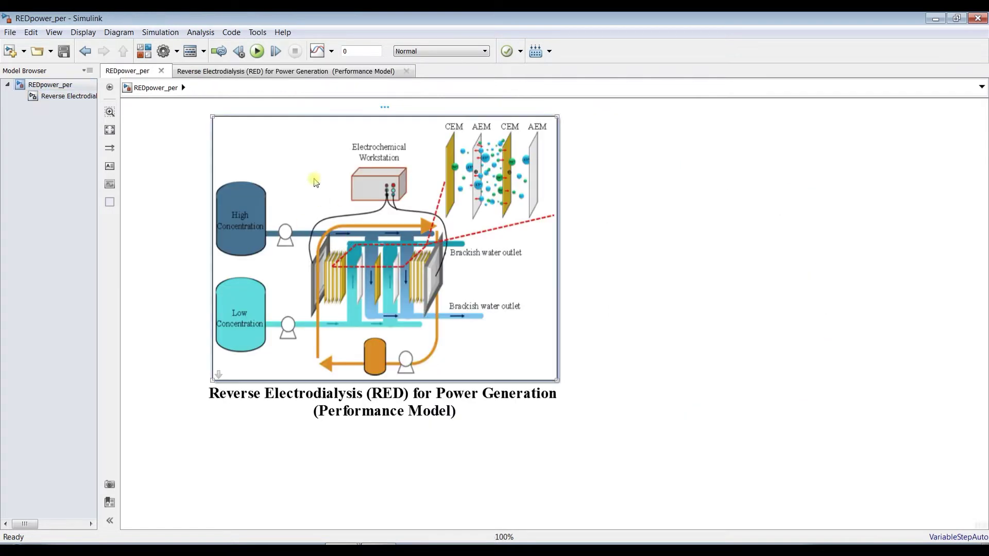
Step: Open the parameters of the Reverse Electrodialysis performance block, widen the dialog and check the membrane type selection
{"action": "double_click", "coordinate": [316, 183]}
{"action": "left_click_drag", "start_coordinate": [212, 132], "coordinate": [423, 72]}
{"action": "left_click_drag", "start_coordinate": [509, 171], "coordinate": [632, 159]}
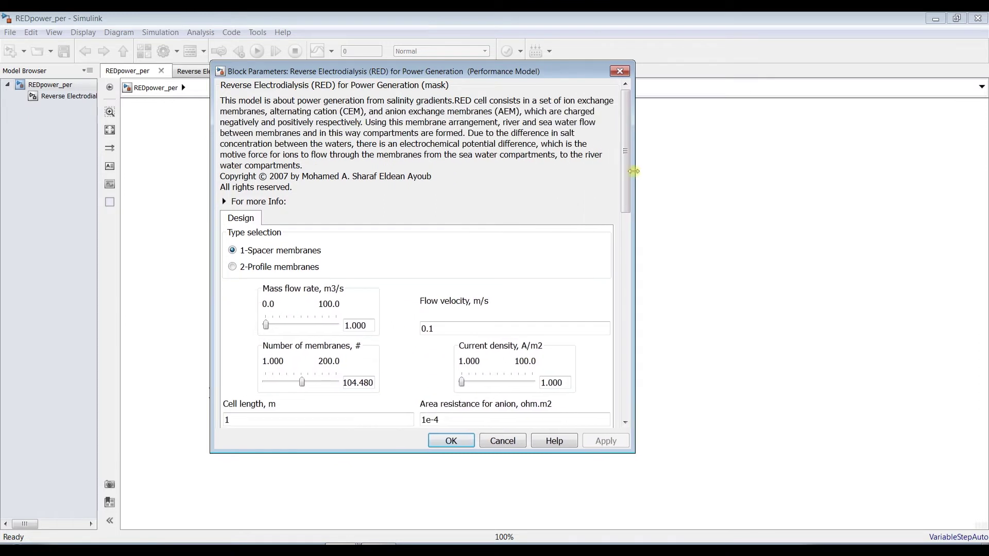
{"action": "left_click", "coordinate": [251, 271]}
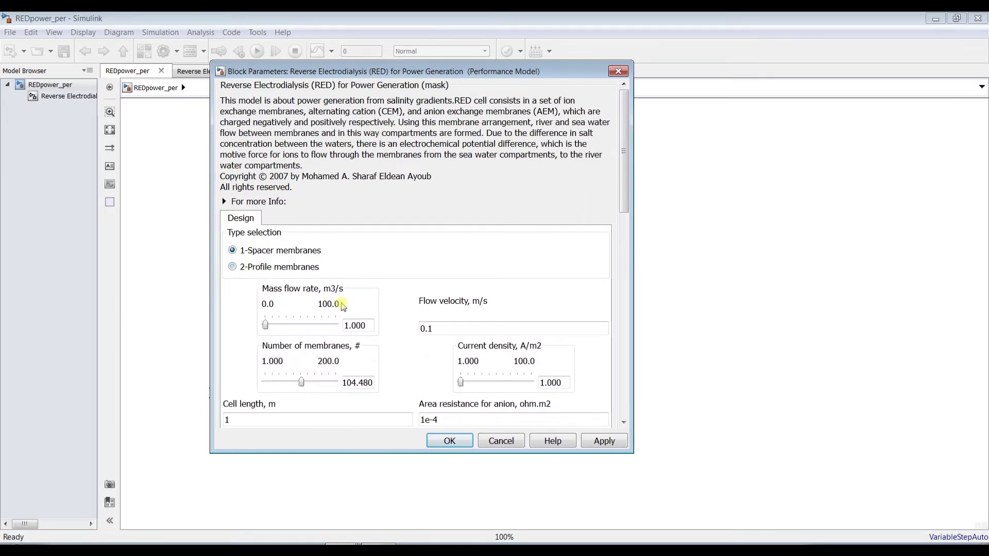
Step: Set the number of membranes to 100 in the block's design parameters
{"action": "scroll", "coordinate": [289, 252], "scroll_direction": "down", "scroll_amount": 2}
{"action": "left_click_drag", "start_coordinate": [266, 250], "coordinate": [269, 253]}
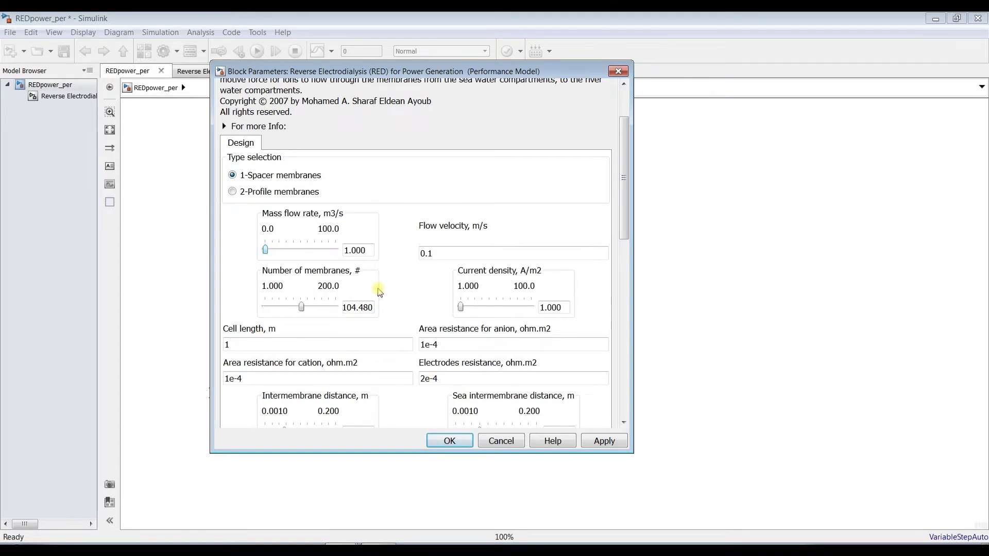
{"action": "left_click_drag", "start_coordinate": [623, 227], "coordinate": [623, 273]}
{"action": "double_click", "coordinate": [354, 164]}
{"action": "type", "text": "100"}
Step: Review the block's current density, intermembrane distances, temperature, residence time and sea and river concentrations
{"action": "double_click", "coordinate": [550, 164]}
{"action": "left_click_drag", "start_coordinate": [625, 200], "coordinate": [626, 218]}
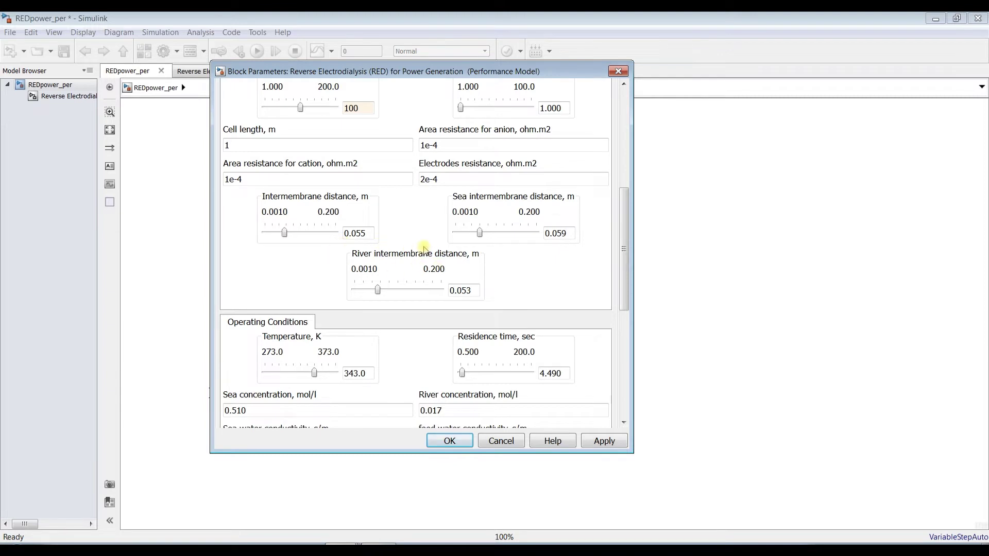
{"action": "left_click_drag", "start_coordinate": [625, 261], "coordinate": [624, 313]}
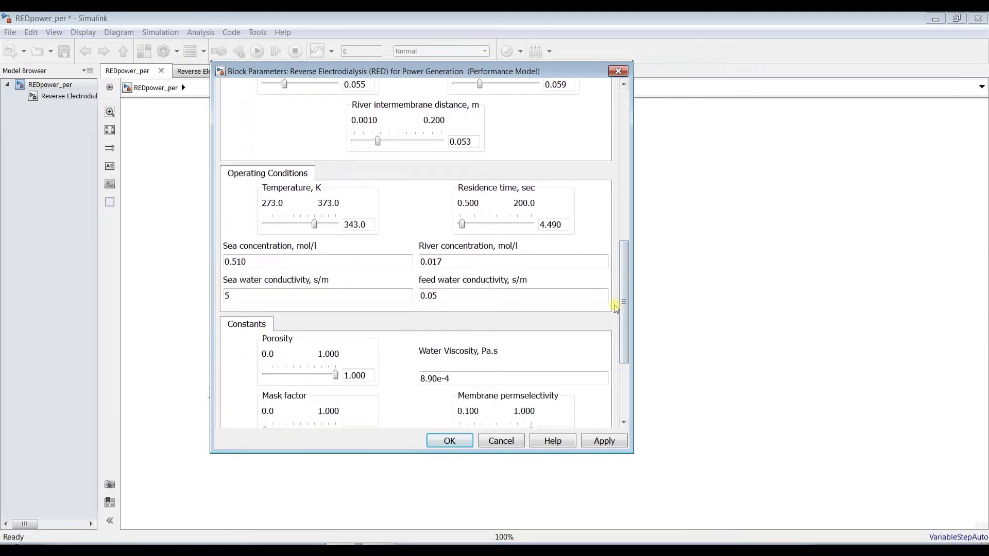
{"action": "double_click", "coordinate": [362, 225]}
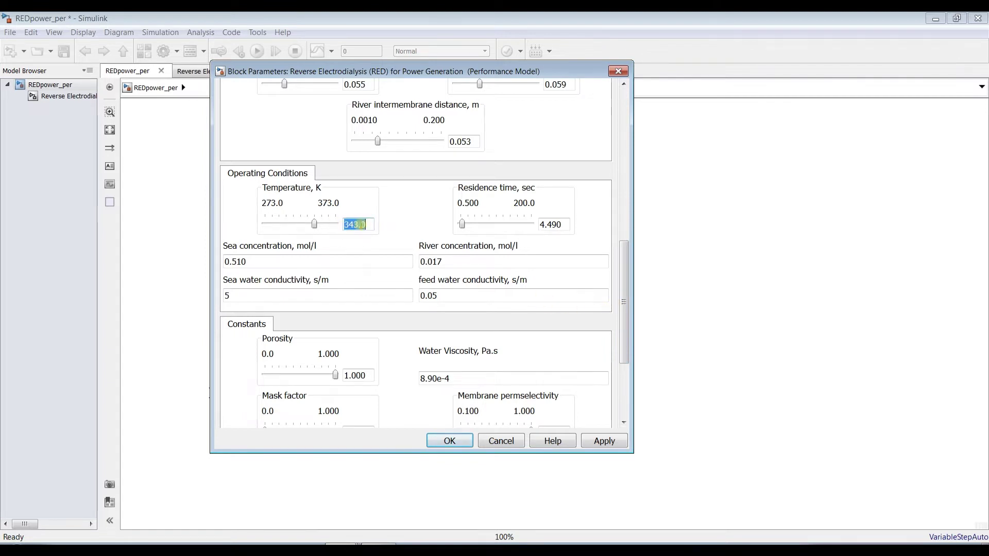
{"action": "double_click", "coordinate": [559, 224]}
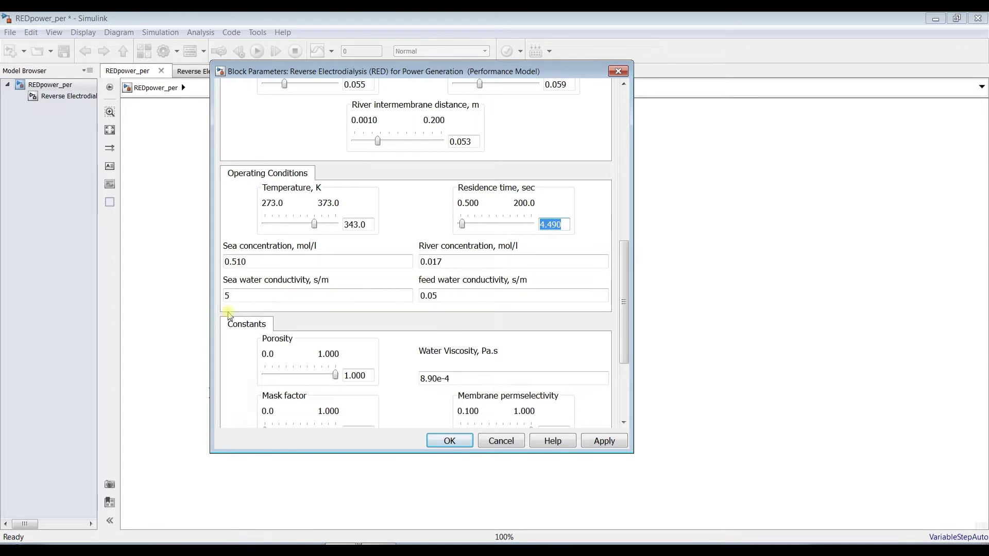
{"action": "double_click", "coordinate": [265, 261]}
{"action": "double_click", "coordinate": [452, 261]}
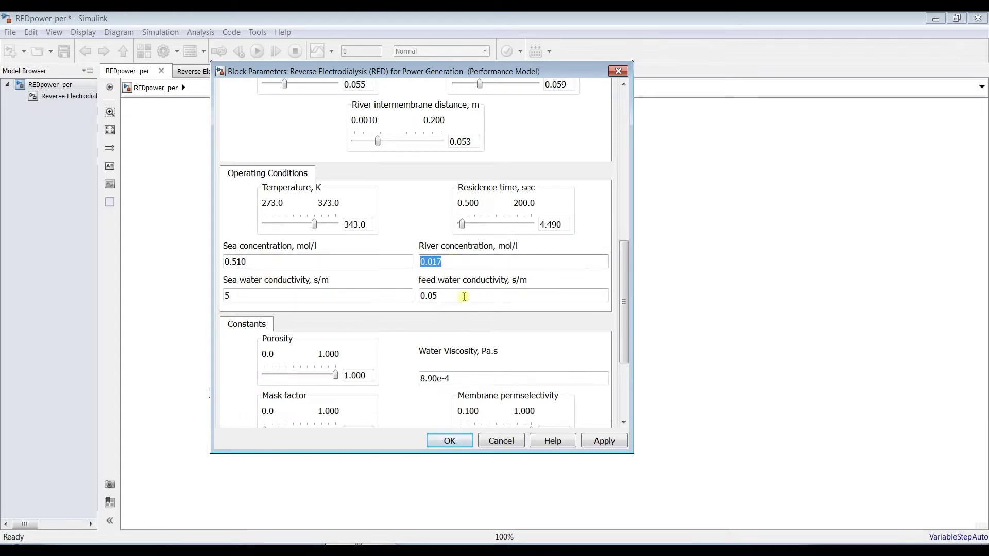
{"action": "double_click", "coordinate": [274, 264]}
{"action": "double_click", "coordinate": [432, 261]}
Step: Check the Faraday and universal gas constants and apply the block parameters
{"action": "scroll", "coordinate": [627, 293], "scroll_direction": "down", "scroll_amount": 5}
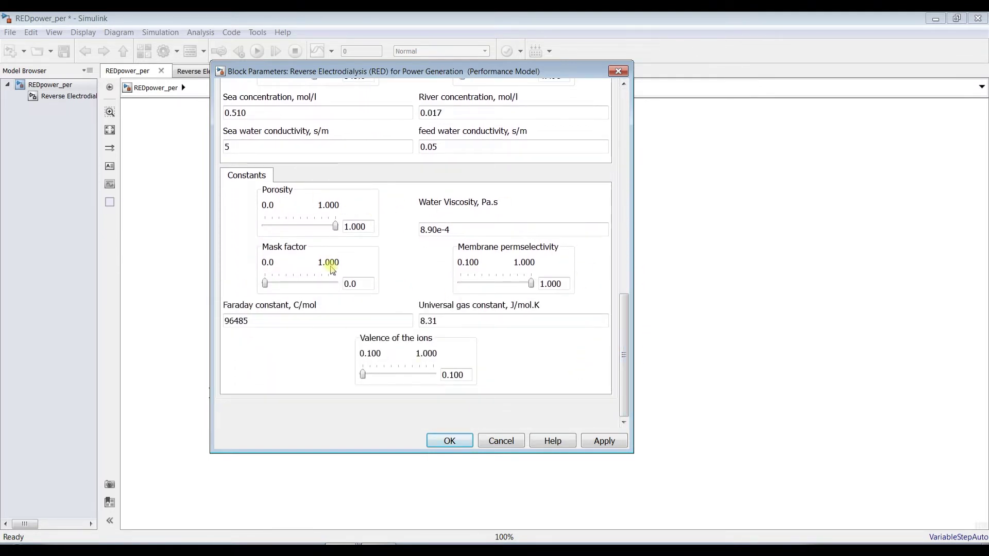
{"action": "double_click", "coordinate": [314, 322]}
{"action": "double_click", "coordinate": [477, 325]}
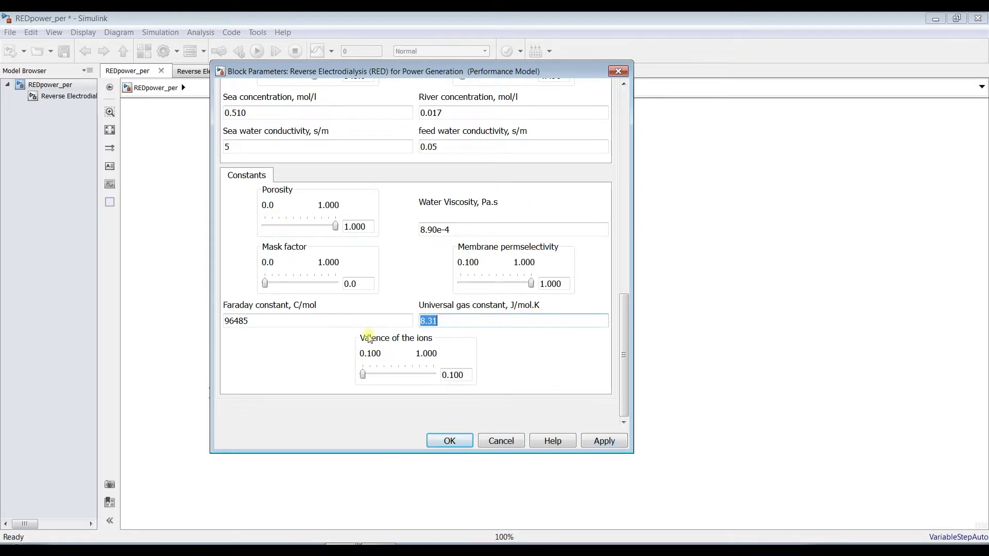
{"action": "left_click", "coordinate": [596, 442]}
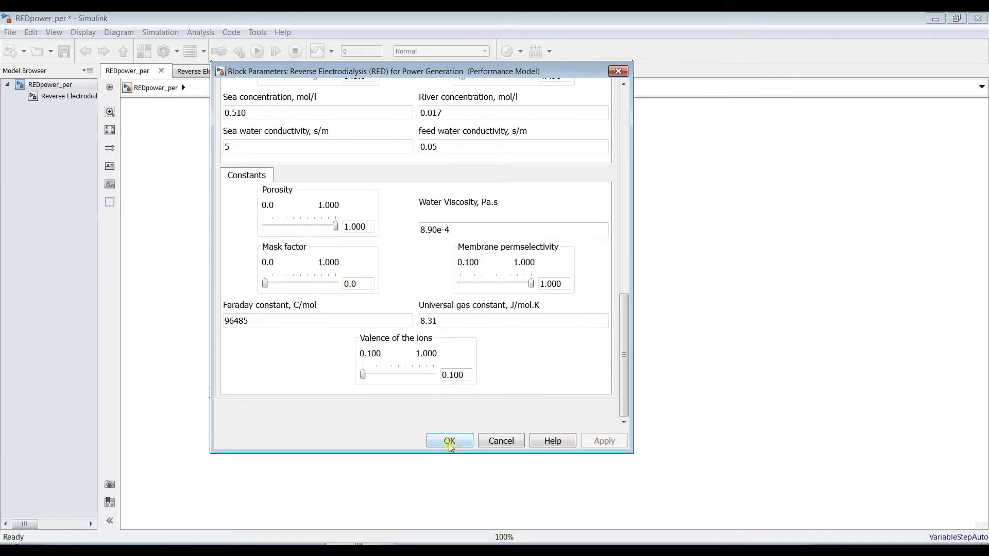
{"action": "left_click_drag", "start_coordinate": [393, 72], "coordinate": [356, 121]}
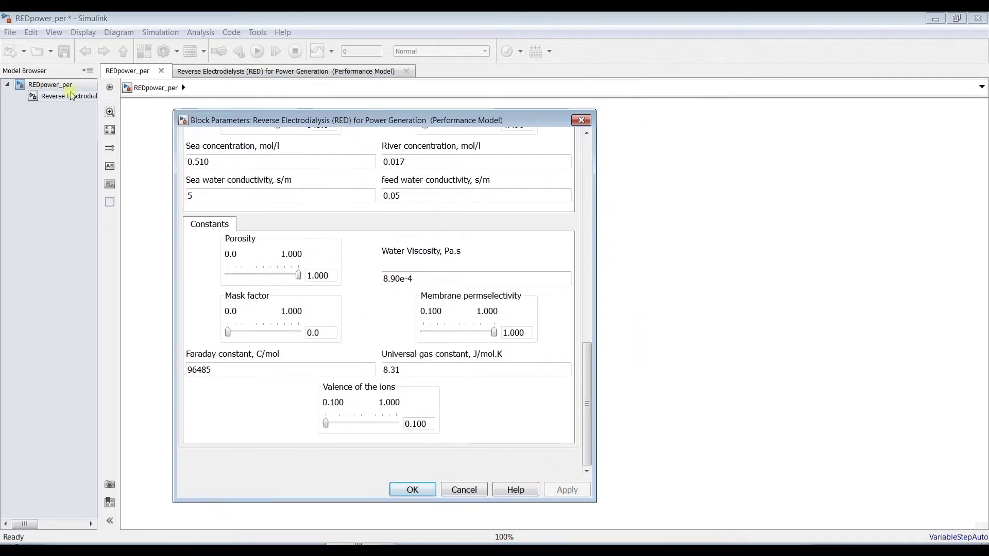
Step: Open the Reverse Electrodialysis performance subsystem and show its output signals and display blocks
{"action": "left_click", "coordinate": [69, 97]}
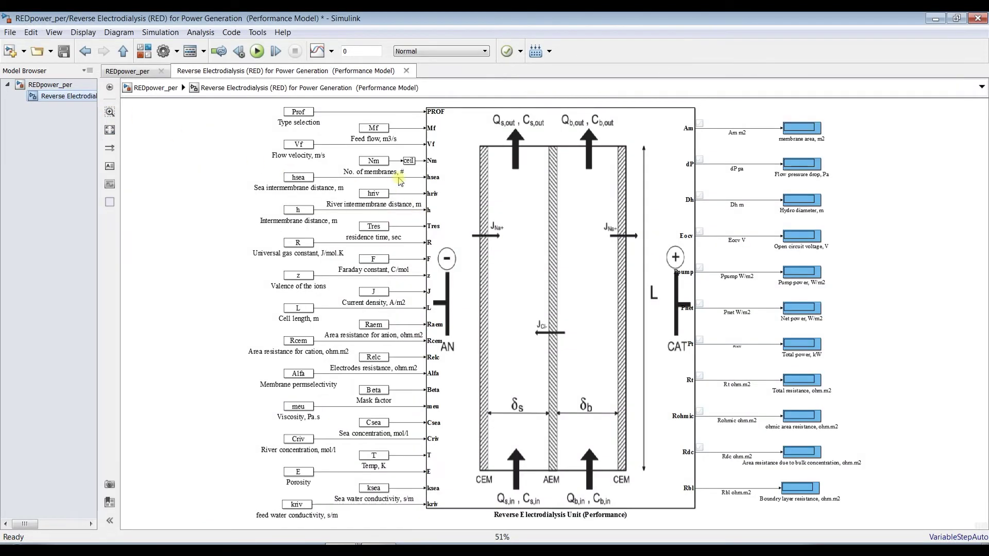
{"action": "scroll", "coordinate": [940, 167], "scroll_direction": "up", "scroll_amount": 4}
{"action": "scroll", "coordinate": [940, 167], "scroll_direction": "down", "scroll_amount": 2}
{"action": "scroll", "coordinate": [940, 167], "scroll_direction": "up", "scroll_amount": 2}
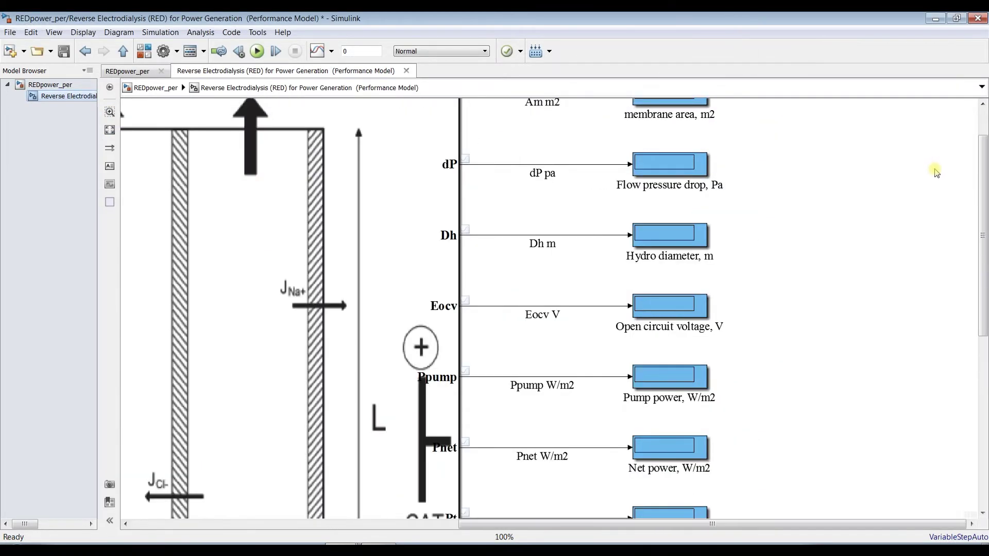
{"action": "scroll", "coordinate": [984, 199], "scroll_direction": "up", "scroll_amount": 2}
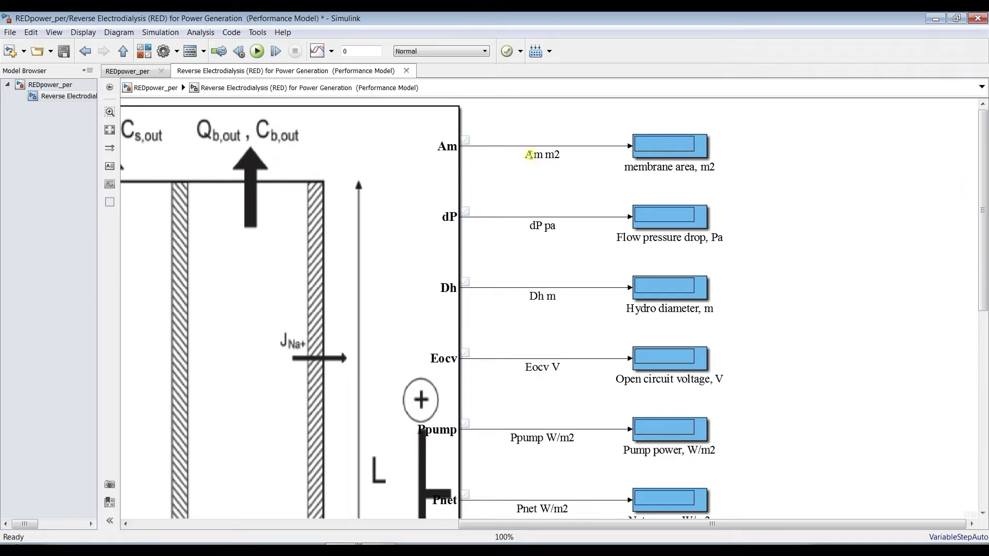
Step: Stop streaming the Am output signal and turn its streaming back on
{"action": "left_click", "coordinate": [482, 147]}
{"action": "mouse_move", "coordinate": [487, 138]}
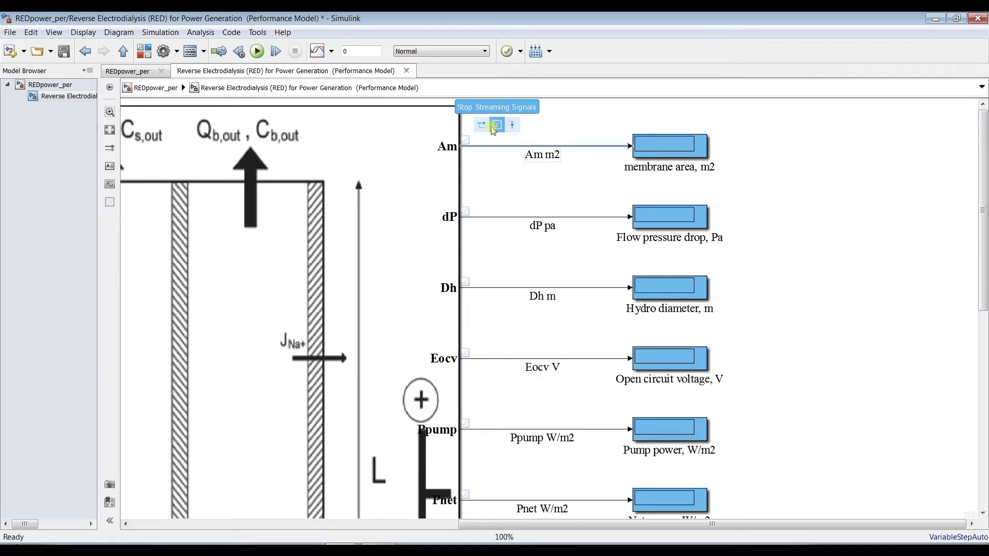
{"action": "left_click", "coordinate": [497, 125]}
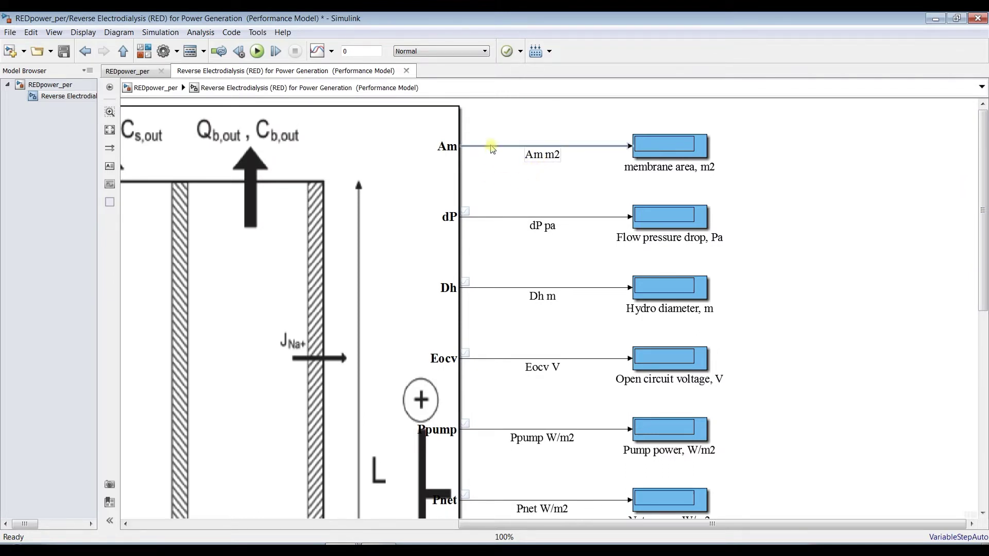
{"action": "left_click", "coordinate": [497, 125]}
Step: Stream the Rbl output signal to the Simulation Data Inspector and inspect its streaming badge
{"action": "left_click_drag", "start_coordinate": [984, 163], "coordinate": [985, 355]}
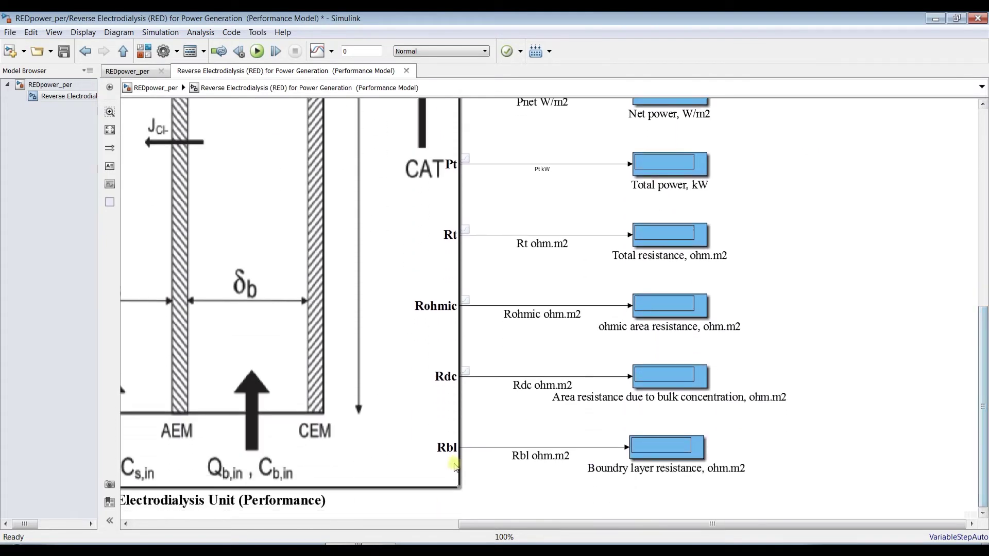
{"action": "scroll", "coordinate": [486, 471], "scroll_direction": "up", "scroll_amount": 4}
{"action": "scroll", "coordinate": [486, 472], "scroll_direction": "up", "scroll_amount": 2}
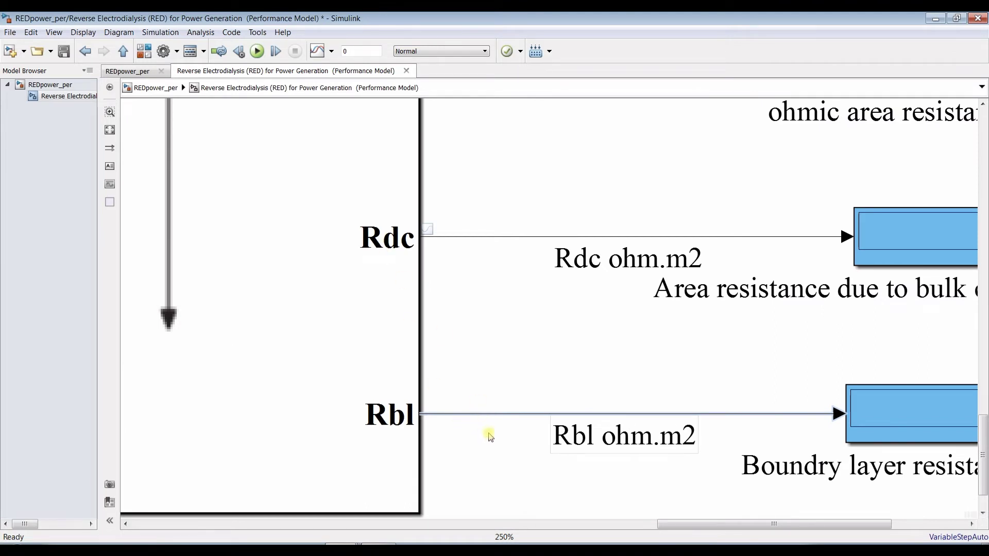
{"action": "left_click", "coordinate": [482, 414]}
{"action": "left_click", "coordinate": [331, 52]}
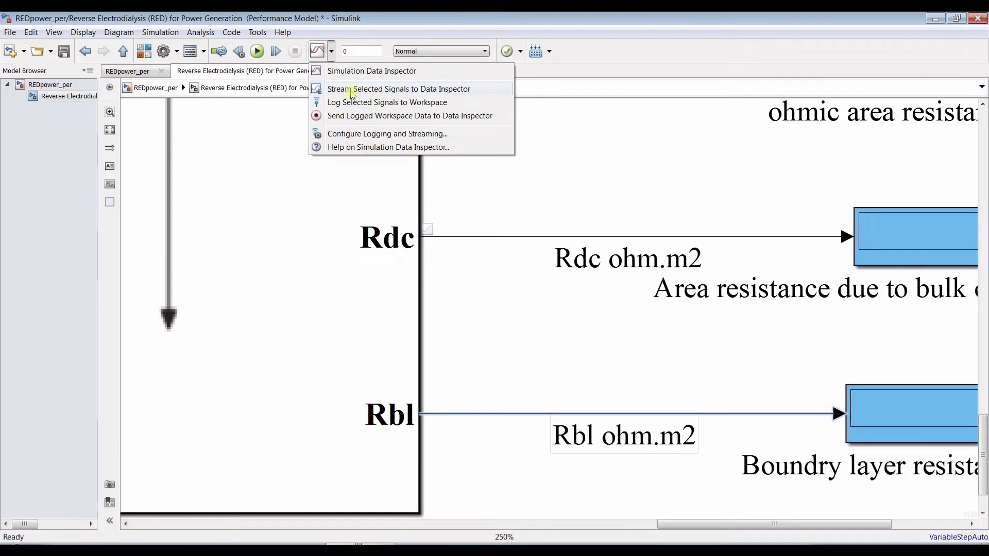
{"action": "left_click", "coordinate": [393, 90]}
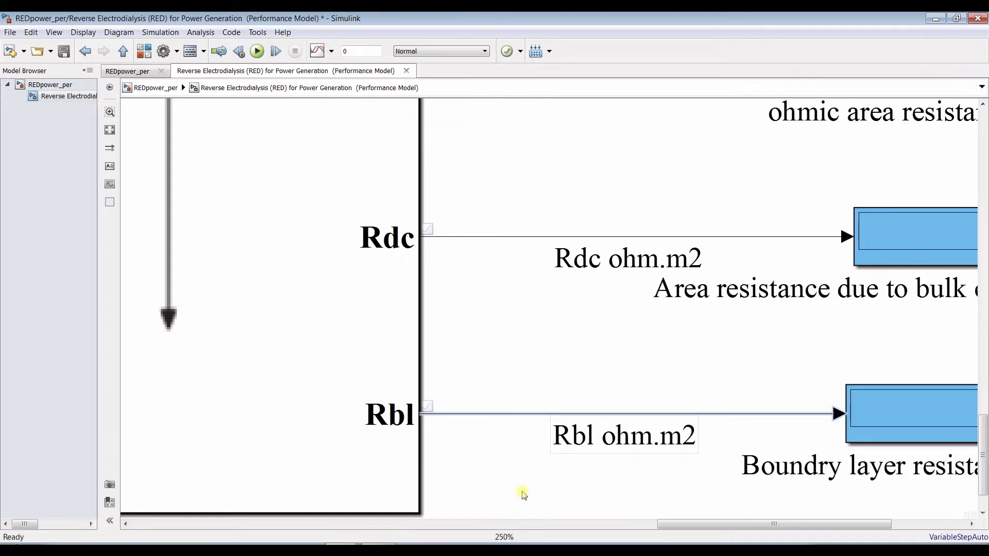
{"action": "scroll", "coordinate": [426, 410], "scroll_direction": "up", "scroll_amount": 5}
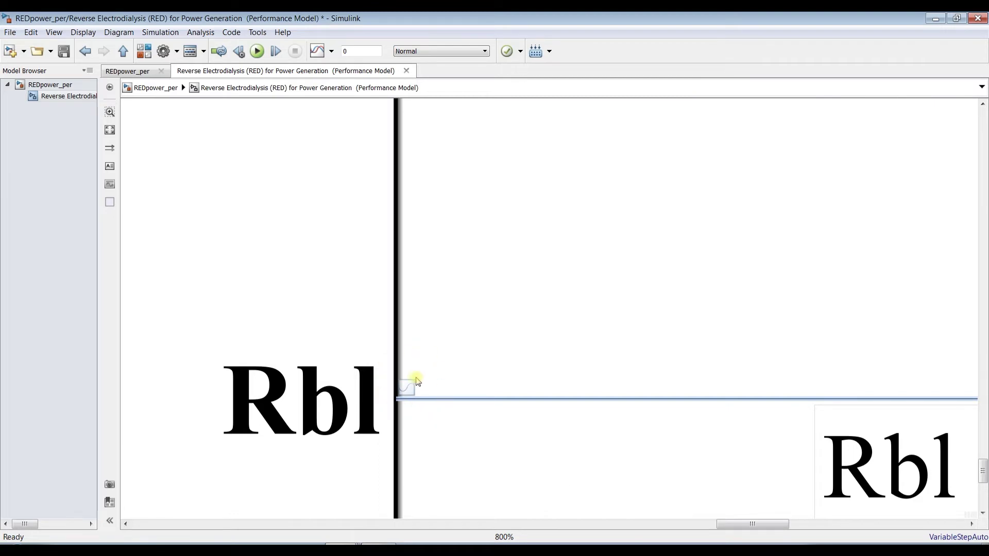
{"action": "scroll", "coordinate": [414, 382], "scroll_direction": "down", "scroll_amount": 8}
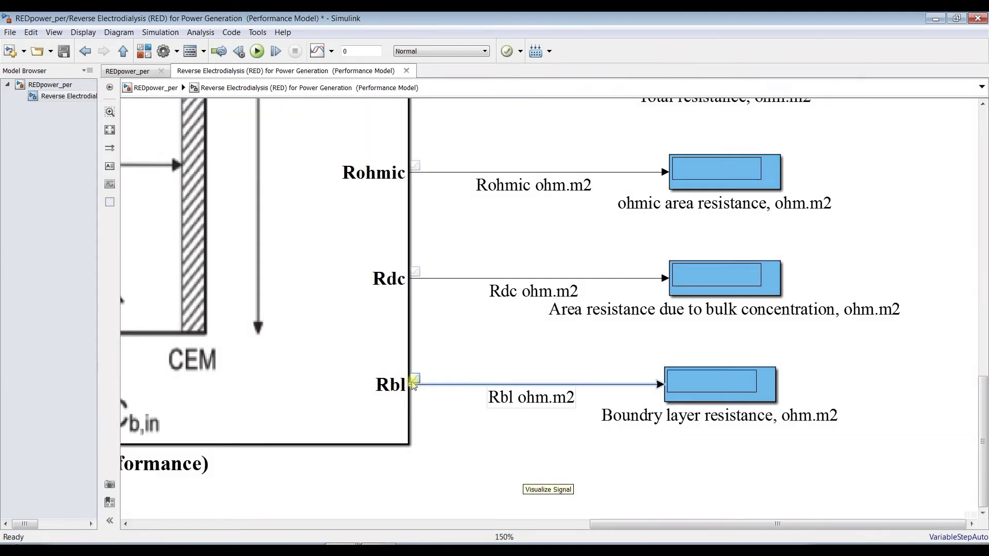
Step: Save the model and set the simulation stop time to inf
{"action": "scroll", "coordinate": [548, 374], "scroll_direction": "down", "scroll_amount": 2}
{"action": "left_click_drag", "start_coordinate": [985, 337], "coordinate": [985, 192]}
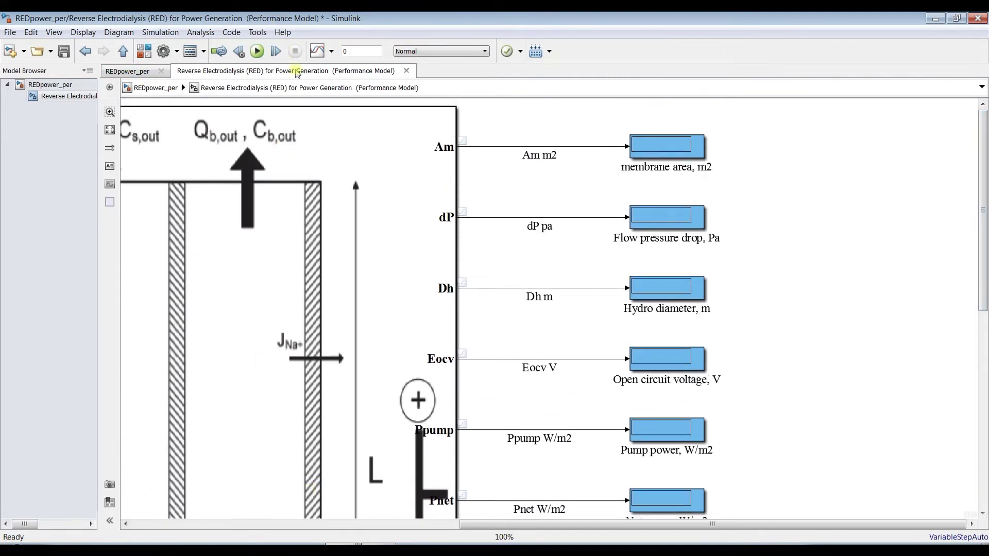
{"action": "key", "text": "ctrl+s"}
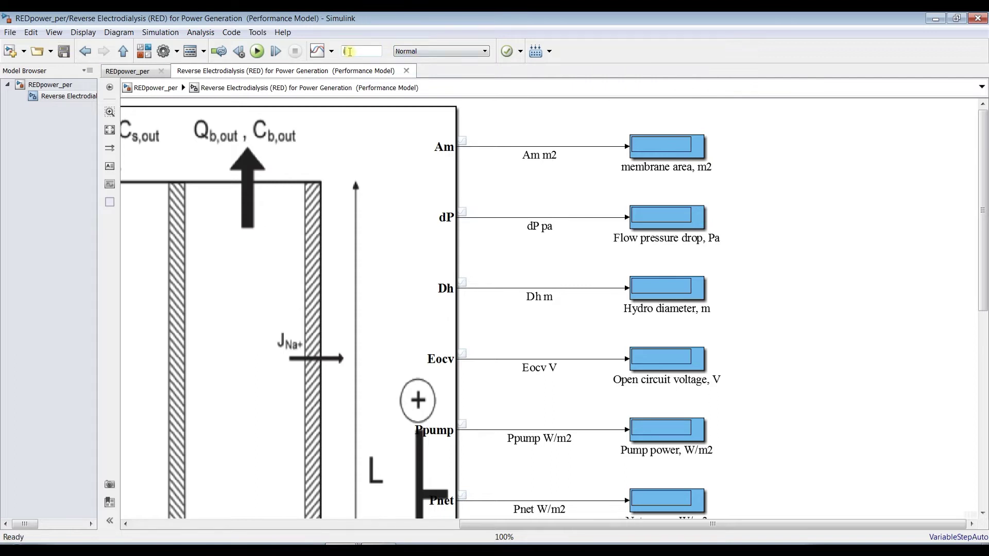
{"action": "left_click", "coordinate": [721, 183]}
Step: Open the code of the Reverse Electrodialysis Unit function block and highlight the function keyword and the name RED
{"action": "left_click", "coordinate": [330, 165]}
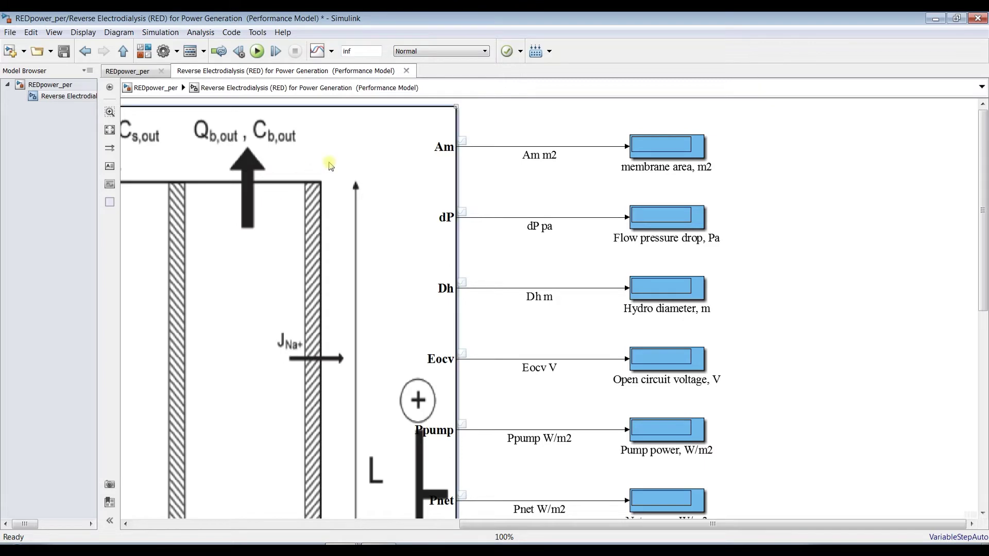
{"action": "double_click", "coordinate": [331, 165]}
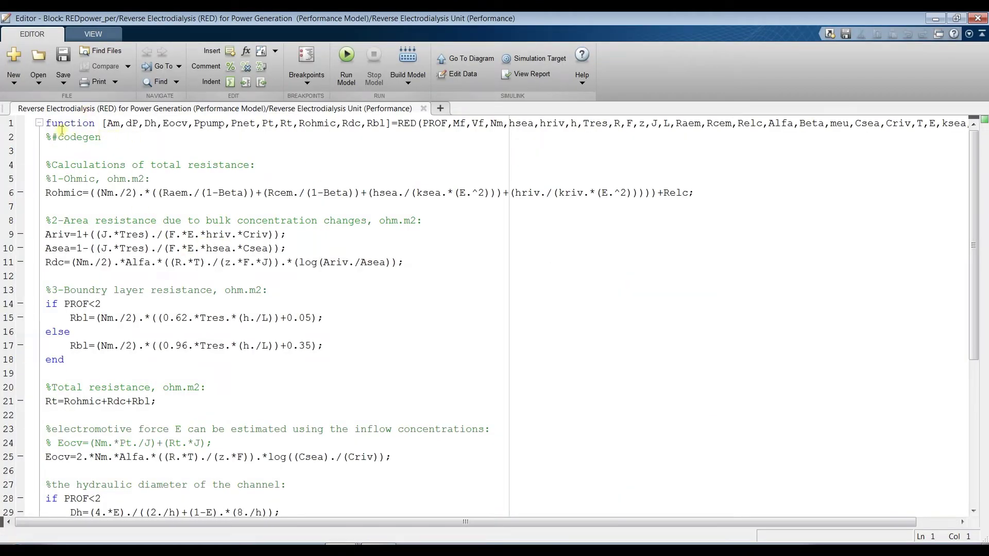
{"action": "left_click_drag", "start_coordinate": [46, 124], "coordinate": [95, 123]}
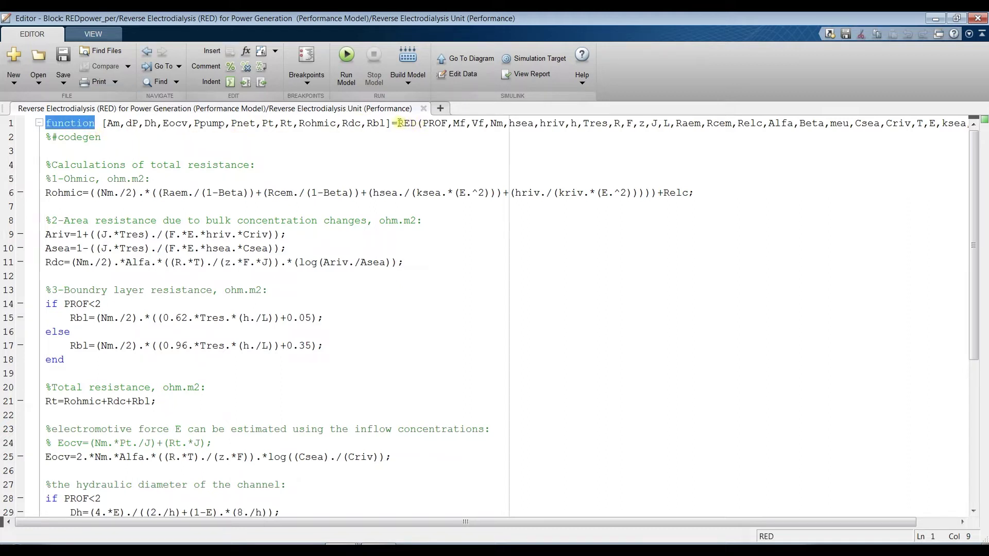
{"action": "left_click_drag", "start_coordinate": [398, 124], "coordinate": [413, 123]}
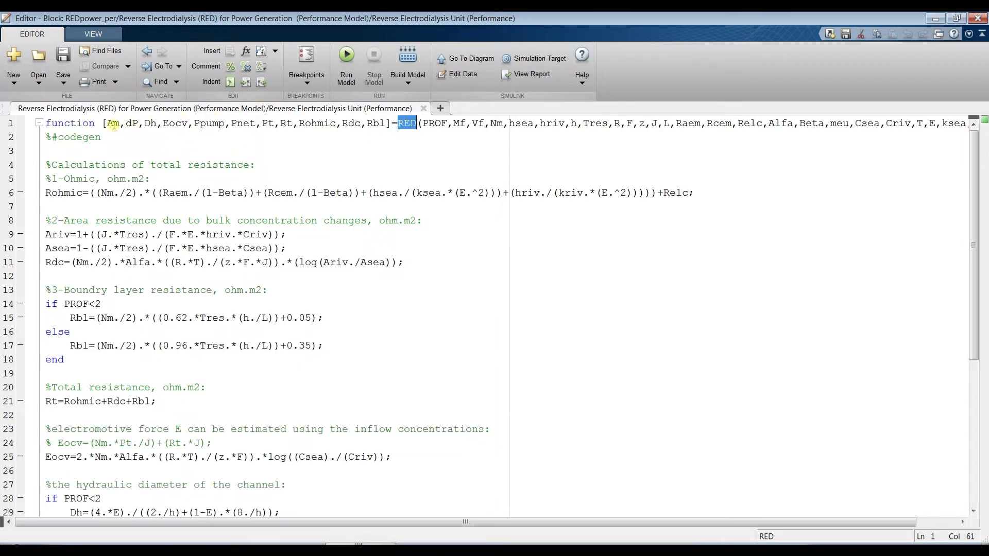
Step: Highlight the output variables Am through Rbl in the function line and look at individual ones such as Dh, Ppump, Pnet and Rt
{"action": "left_click_drag", "start_coordinate": [107, 124], "coordinate": [385, 124]}
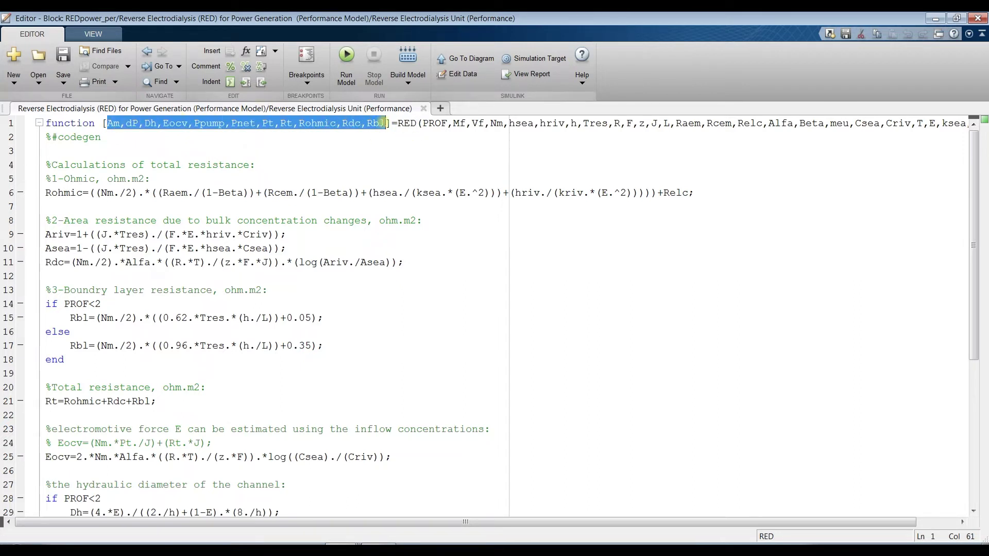
{"action": "left_click", "coordinate": [145, 124]}
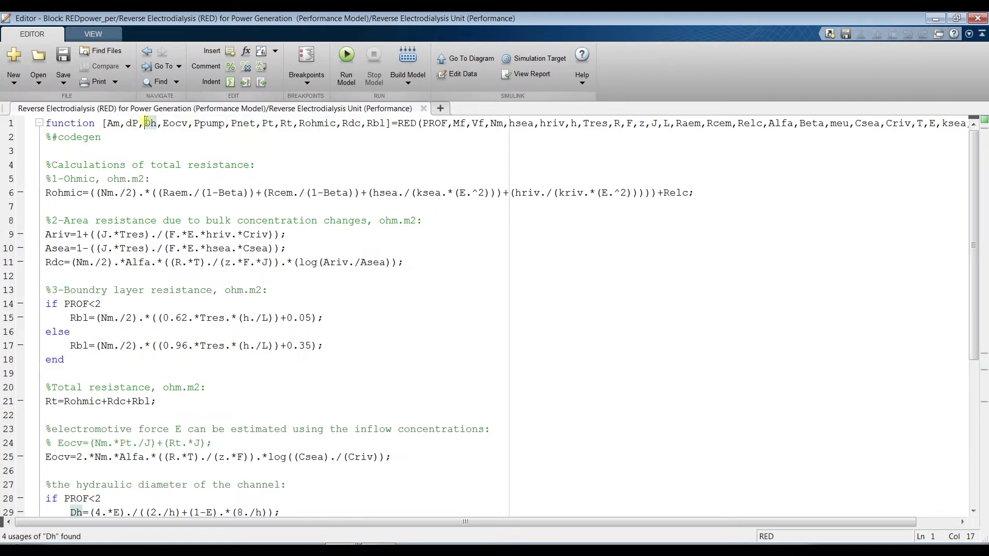
{"action": "left_click", "coordinate": [212, 123]}
{"action": "left_click", "coordinate": [247, 124]}
{"action": "left_click", "coordinate": [270, 123]}
{"action": "left_click", "coordinate": [243, 124]}
{"action": "left_click", "coordinate": [287, 123]}
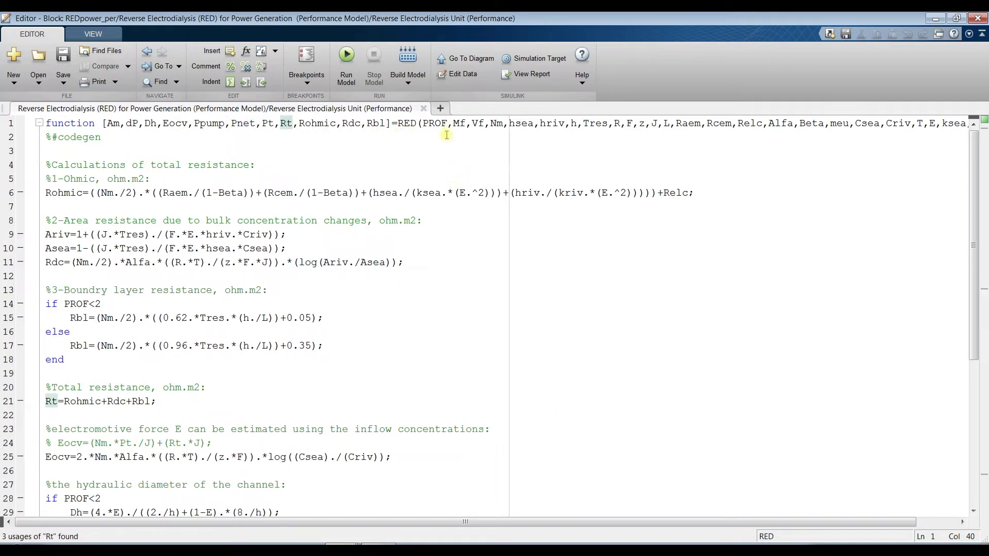
Step: Highlight the function's input arguments from PROF through E and return to the start of the code lines
{"action": "left_click_drag", "start_coordinate": [490, 532], "coordinate": [532, 532]}
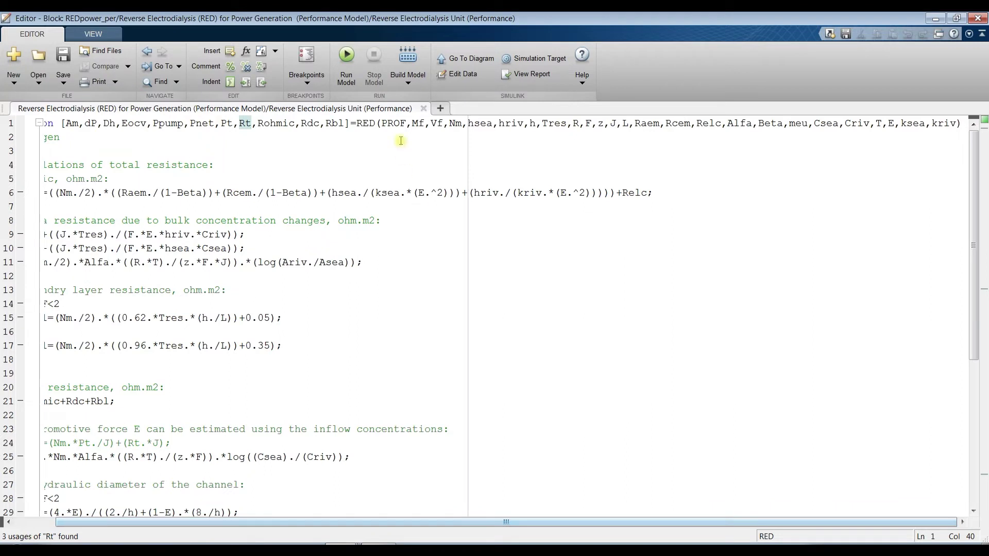
{"action": "left_click_drag", "start_coordinate": [387, 124], "coordinate": [900, 123]}
{"action": "left_click_drag", "start_coordinate": [492, 528], "coordinate": [452, 528]}
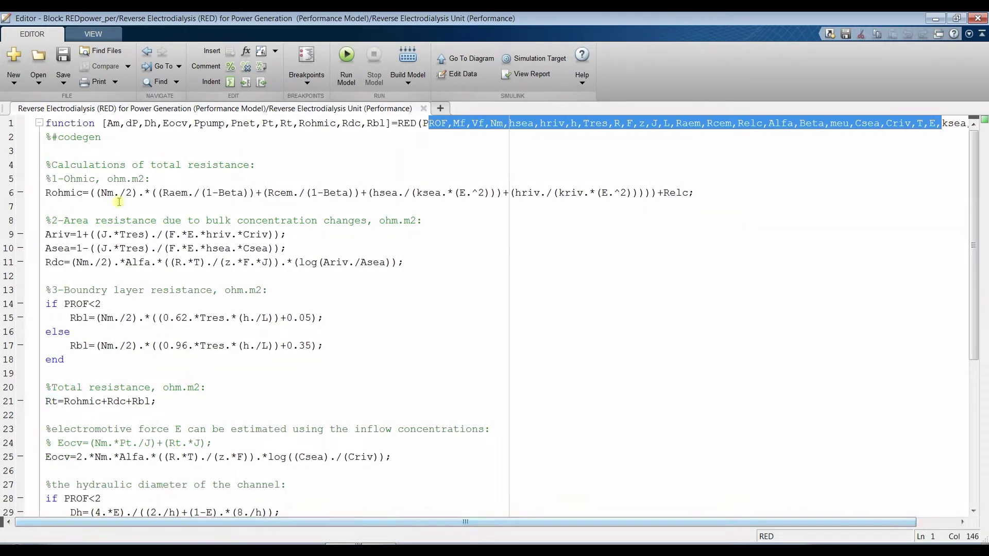
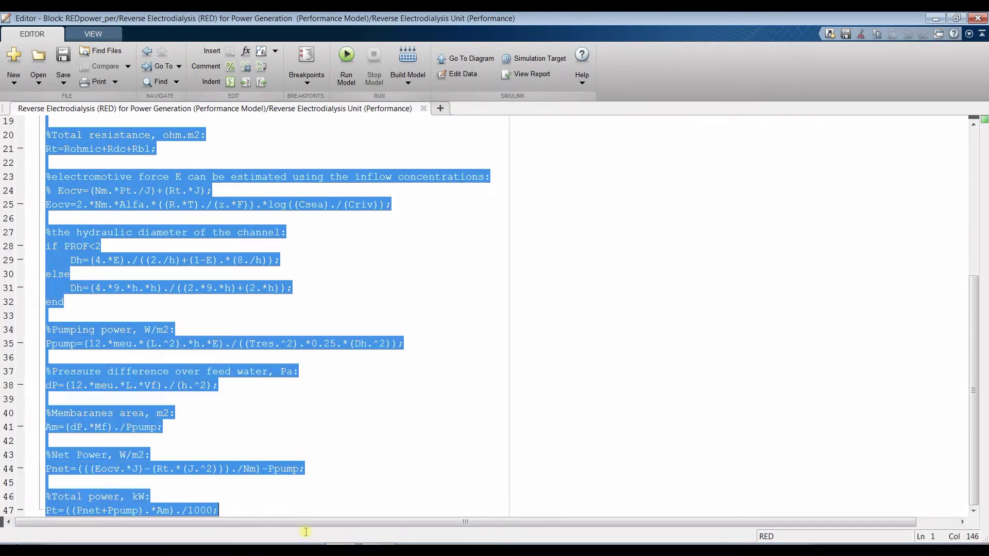
Step: Copy the entire selected RED function code and clear the selection
{"action": "right_click", "coordinate": [123, 193]}
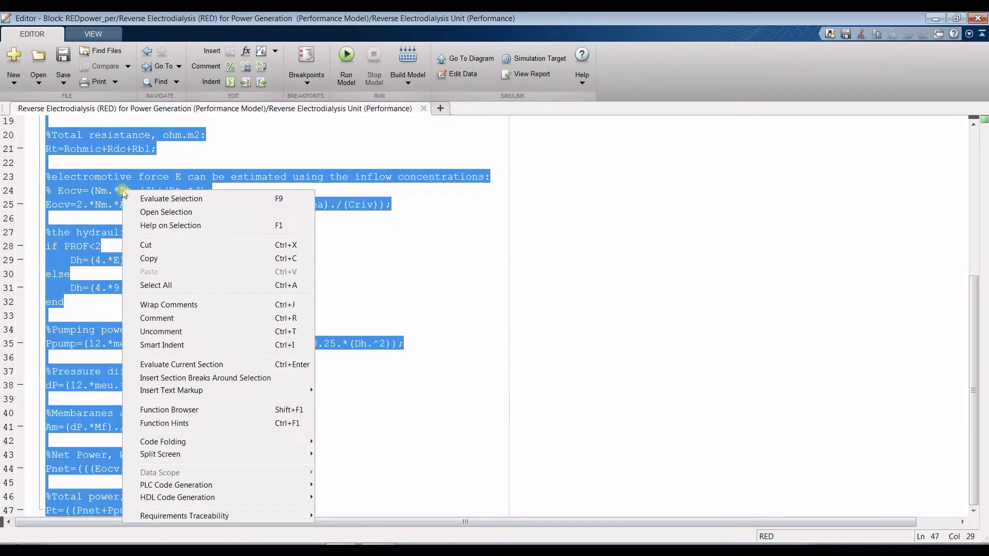
{"action": "left_click", "coordinate": [163, 259]}
{"action": "left_click", "coordinate": [408, 271]}
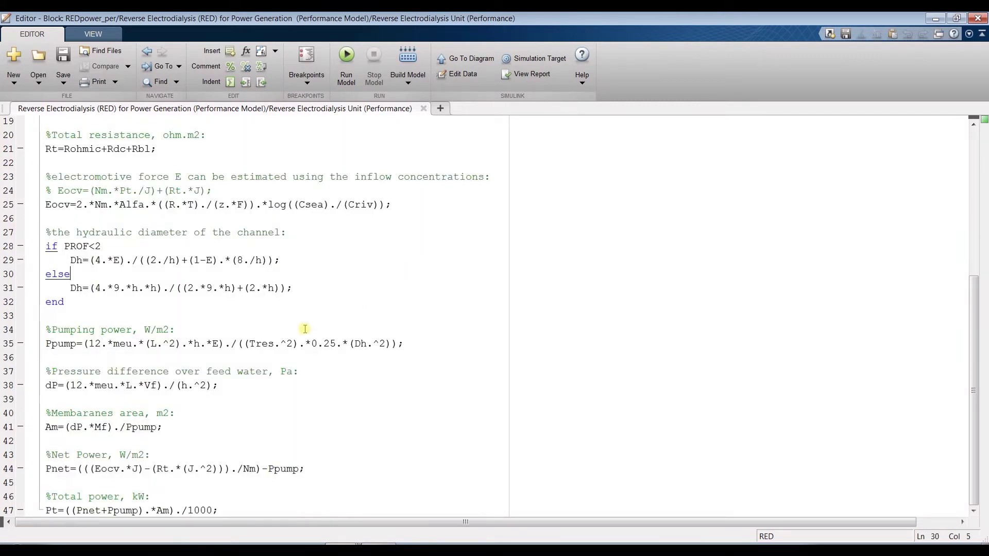
Step: Examine the function code, highlighting the comments on boundary layer resistance, electromotive force with its commented equation, and the channel's hydraulic diameter
{"action": "scroll", "coordinate": [301, 332], "scroll_direction": "up", "scroll_amount": 6}
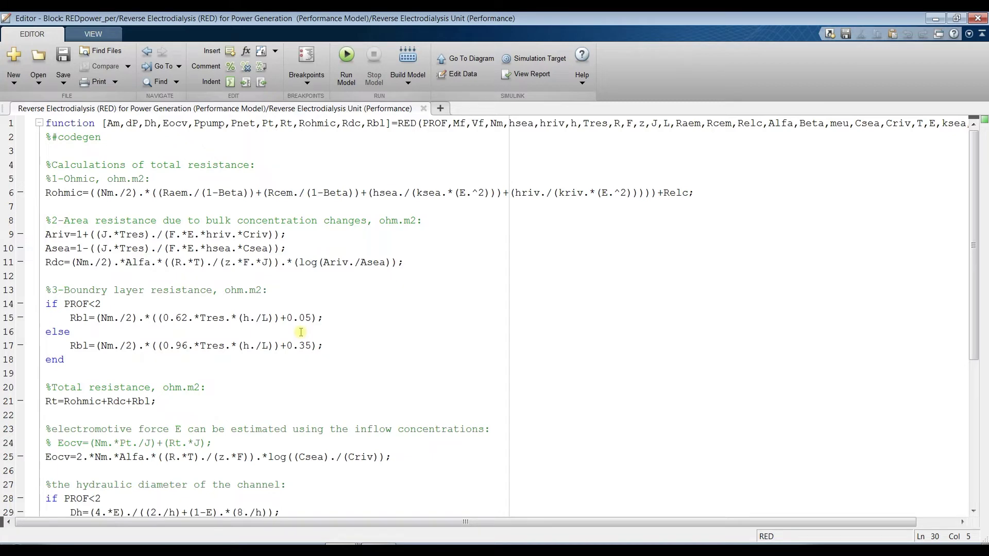
{"action": "scroll", "coordinate": [101, 294], "scroll_direction": "down", "scroll_amount": 2}
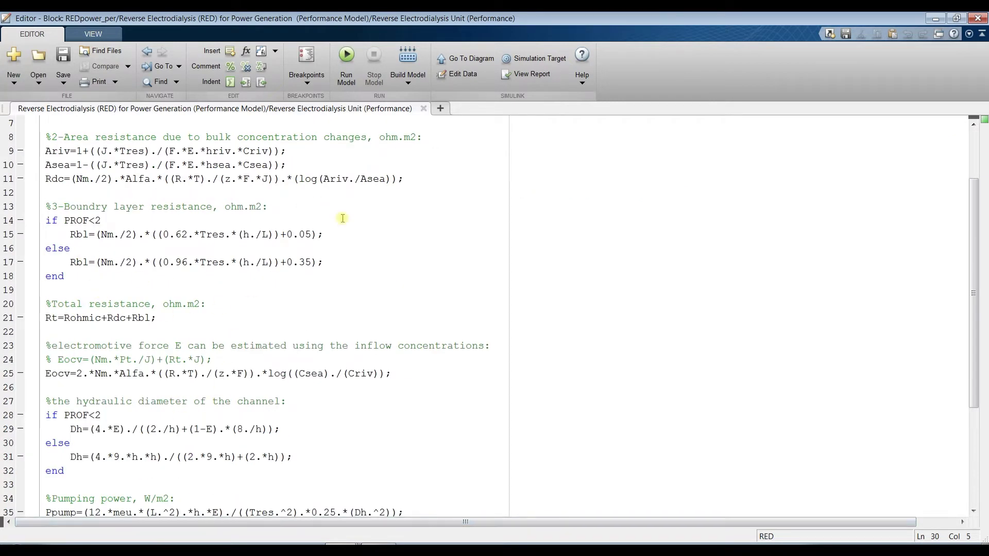
{"action": "left_click_drag", "start_coordinate": [48, 206], "coordinate": [276, 206]}
{"action": "triple_click", "coordinate": [46, 347]}
{"action": "left_click", "coordinate": [60, 361]}
{"action": "left_click_drag", "start_coordinate": [47, 345], "coordinate": [228, 365]}
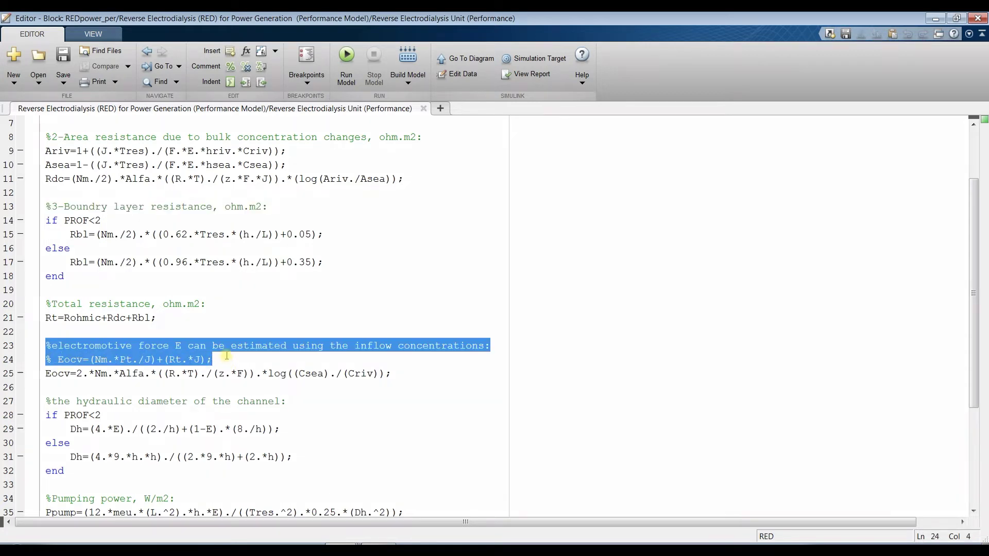
{"action": "left_click_drag", "start_coordinate": [47, 400], "coordinate": [319, 403]}
{"action": "scroll", "coordinate": [319, 404], "scroll_direction": "down", "scroll_amount": 4}
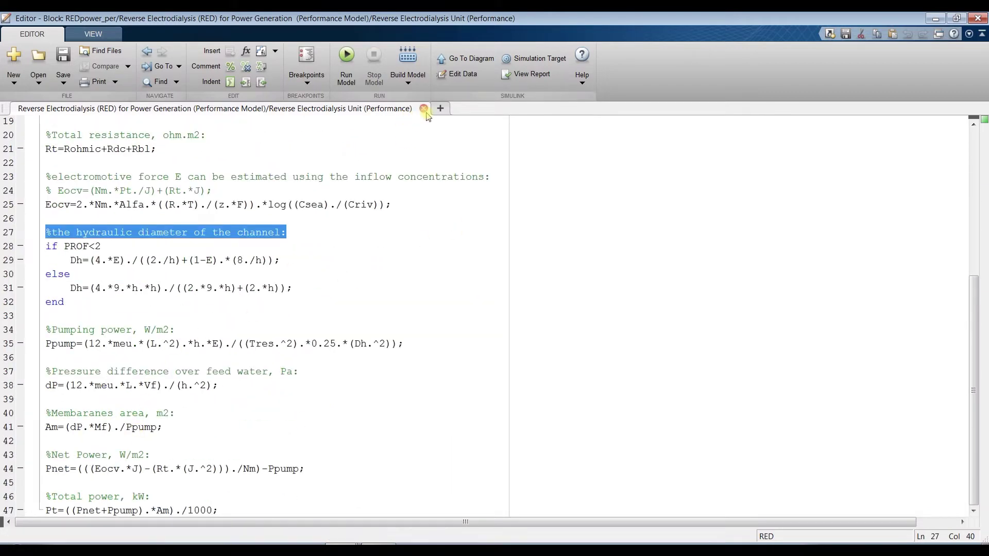
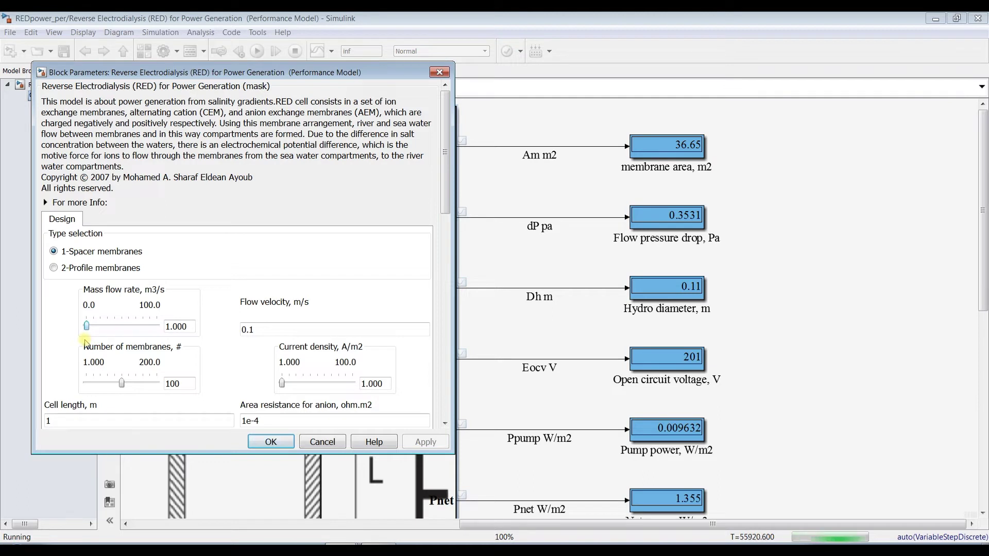
Step: Set the running block's mass flow rate to 14 m3/s, number of membranes to 120.4 and current density to 2.98 A/m2
{"action": "key", "text": "Right"}
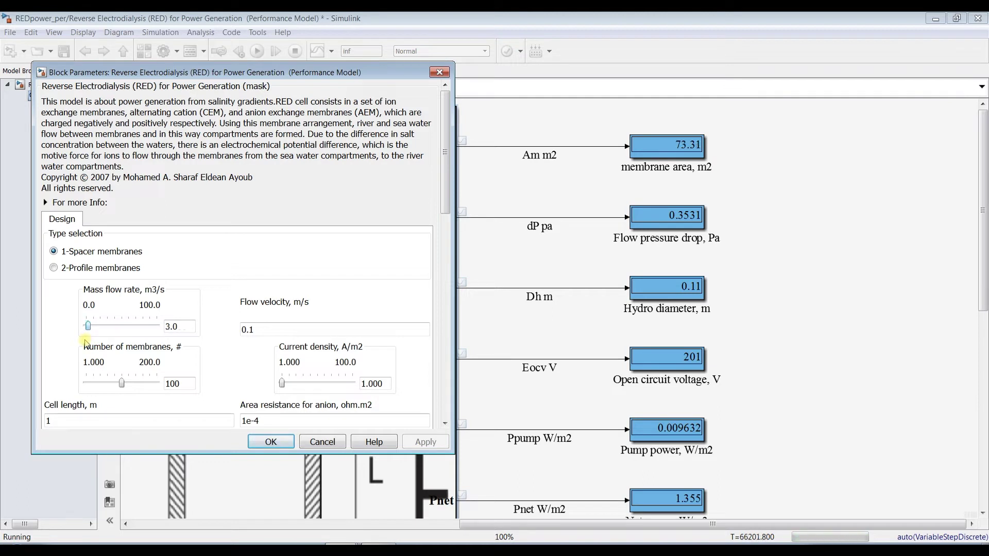
{"action": "key", "text": "Right"}
{"action": "key", "text": "Right"}
{"action": "key", "text": "Right"}
{"action": "key", "text": "Right"}
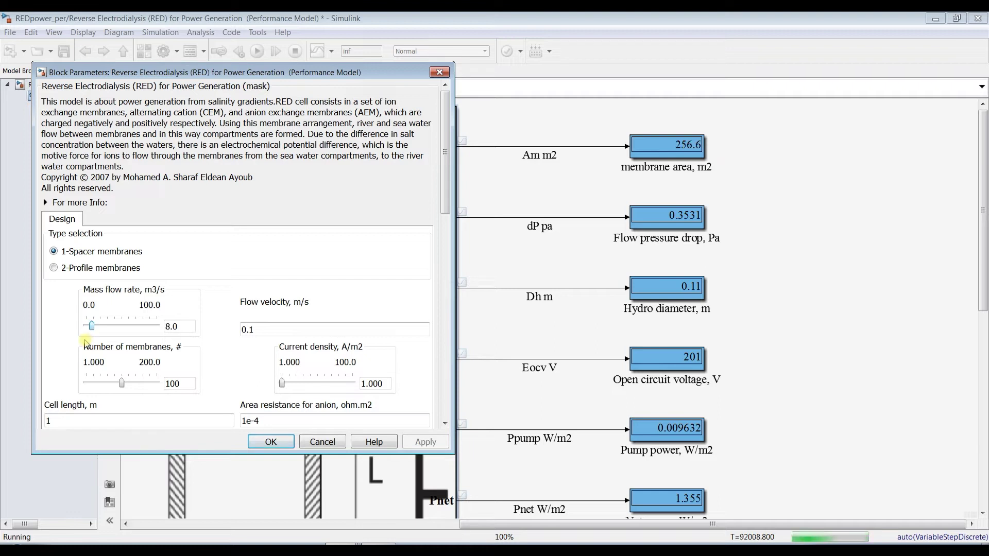
{"action": "key", "text": "Right"}
{"action": "key", "text": "Right"}
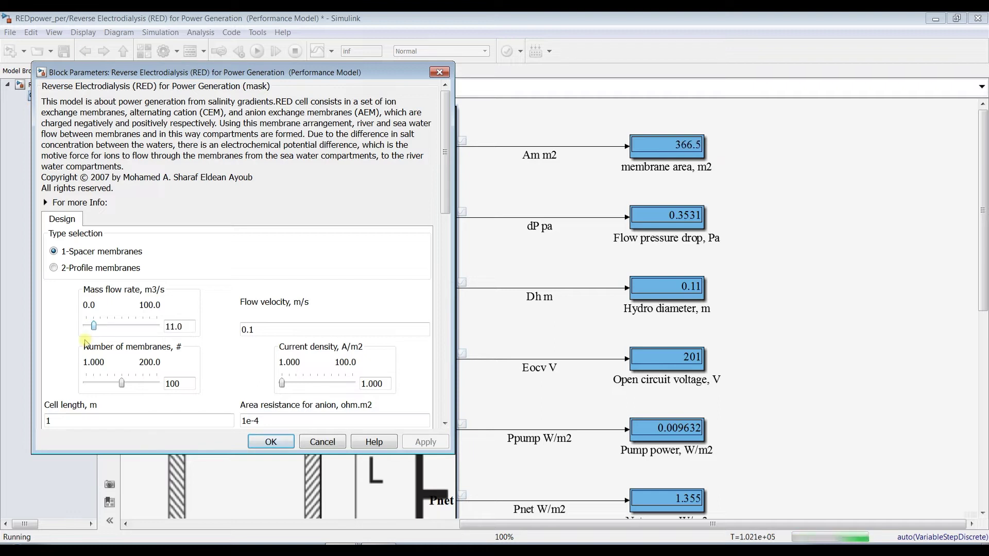
{"action": "key", "text": "Right"}
{"action": "left_click_drag", "start_coordinate": [448, 206], "coordinate": [448, 259]}
{"action": "left_click", "coordinate": [282, 238]}
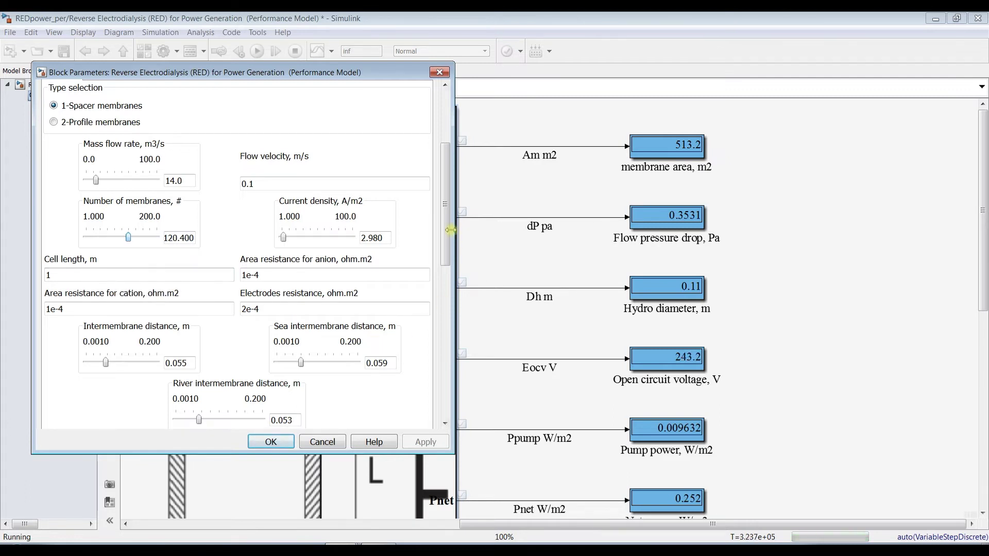
Step: Raise the temperature in the operating conditions to 353 K
{"action": "left_click_drag", "start_coordinate": [447, 231], "coordinate": [449, 285]}
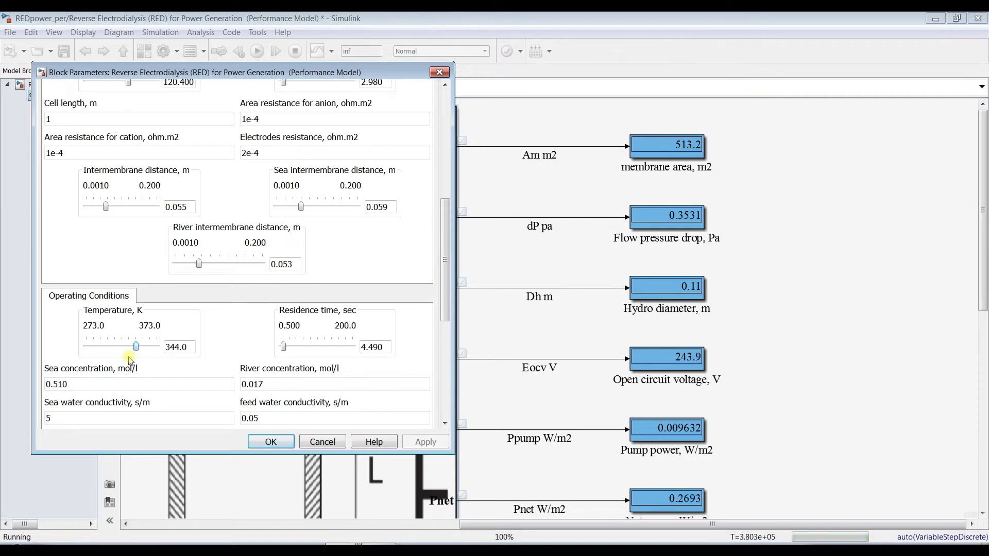
{"action": "key", "text": "Right"}
{"action": "key", "text": "Right"}
{"action": "key", "text": "Right"}
{"action": "key", "text": "Right"}
{"action": "key", "text": "Right"}
{"action": "key", "text": "Right"}
{"action": "key", "text": "Right"}
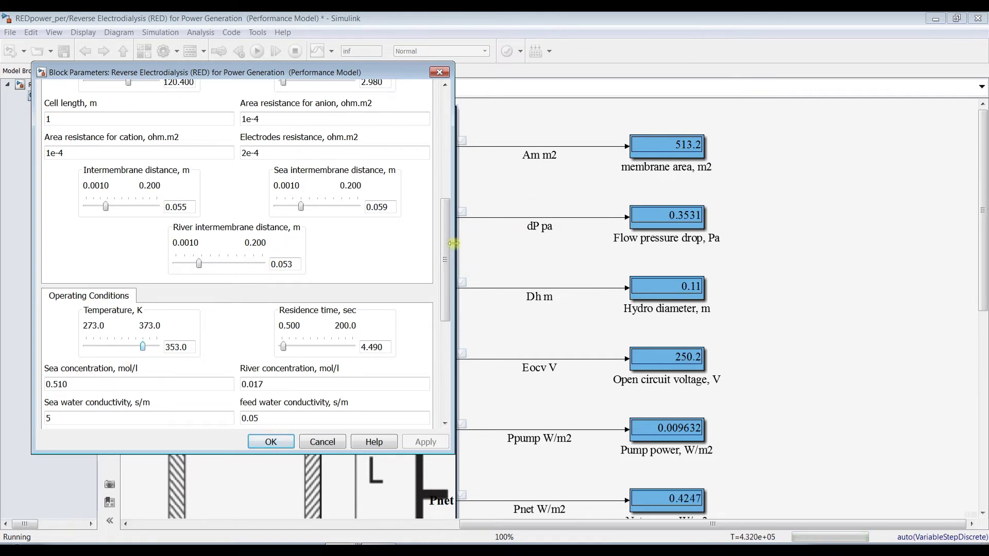
Step: Lower the porosity constant to 0.98, return it to 1 and accept the block parameters
{"action": "left_click_drag", "start_coordinate": [450, 244], "coordinate": [451, 295]}
{"action": "scroll", "coordinate": [267, 265], "scroll_direction": "down", "scroll_amount": 5}
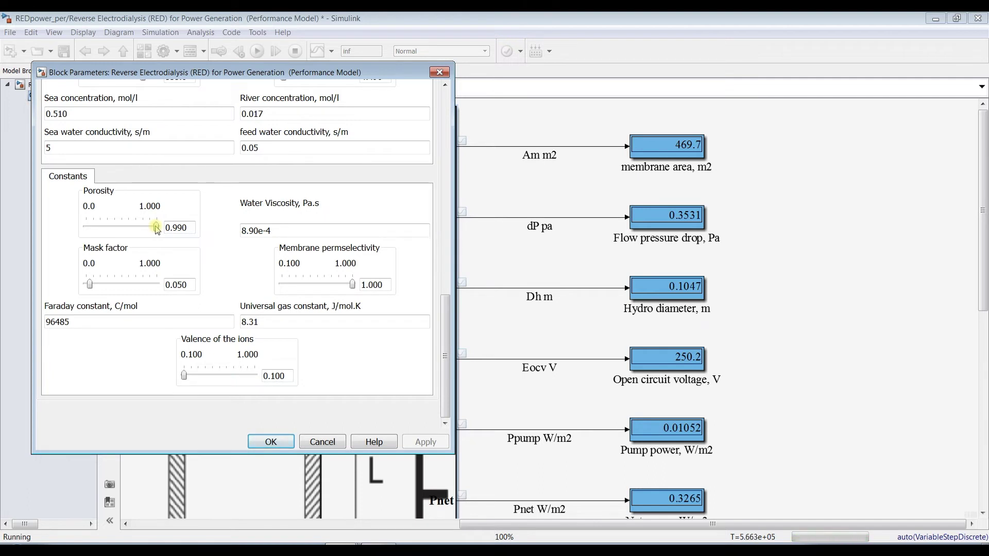
{"action": "left_click", "coordinate": [156, 228]}
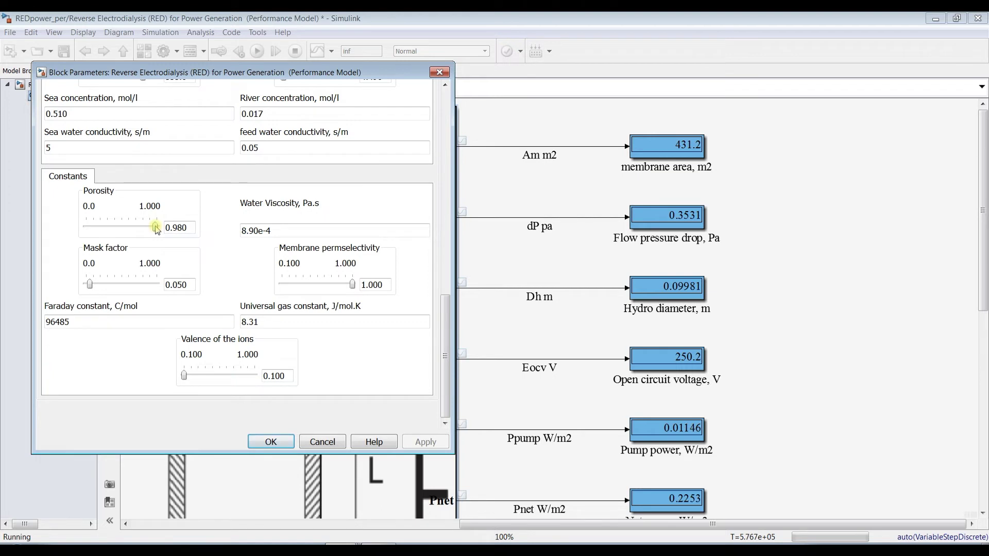
{"action": "left_click", "coordinate": [156, 229]}
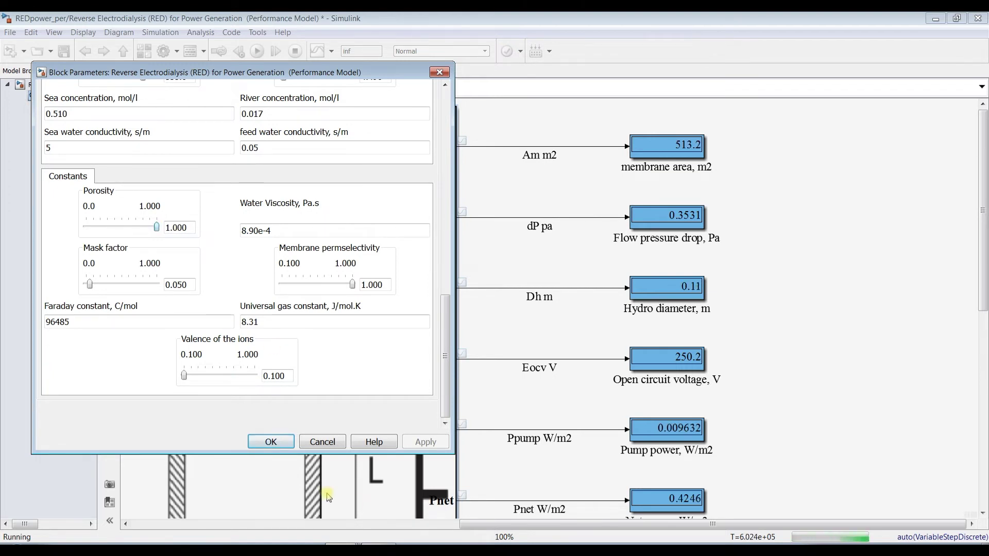
{"action": "left_click", "coordinate": [270, 441]}
Step: Stop the running simulation and save the model
{"action": "left_click", "coordinate": [296, 57]}
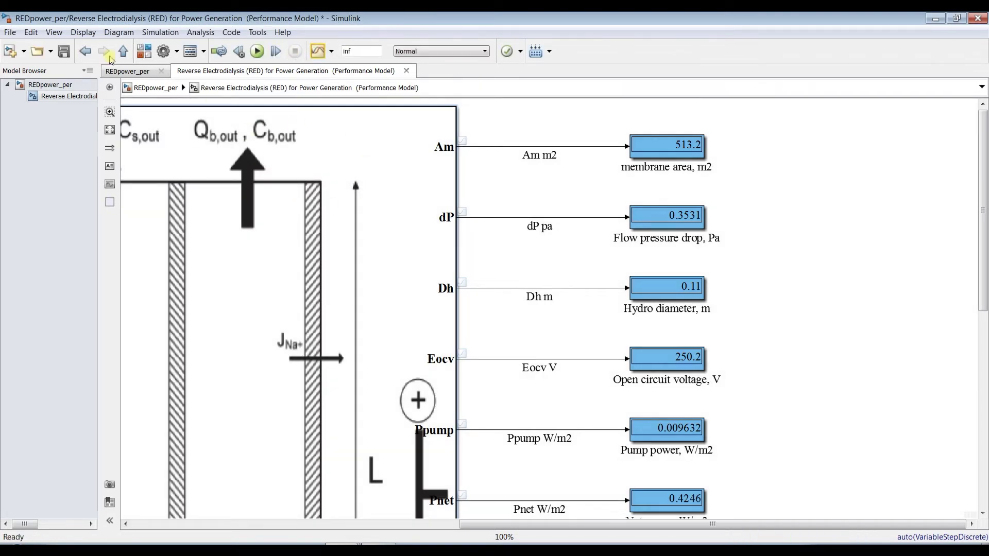
{"action": "left_click", "coordinate": [64, 51]}
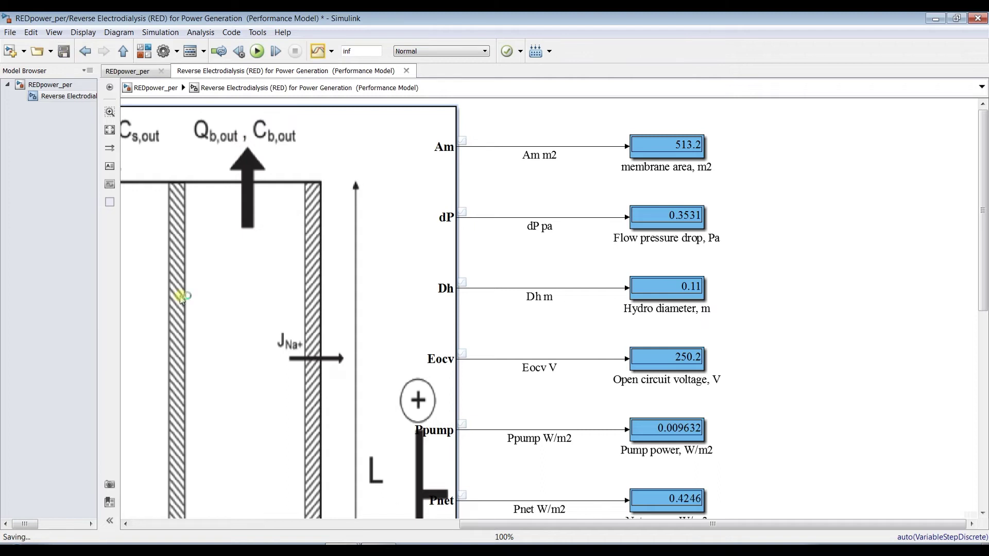
Step: Open the Simulation Data Inspector maximized with a taller signal list and plot Am m2 in the first subplot
{"action": "left_click", "coordinate": [317, 52]}
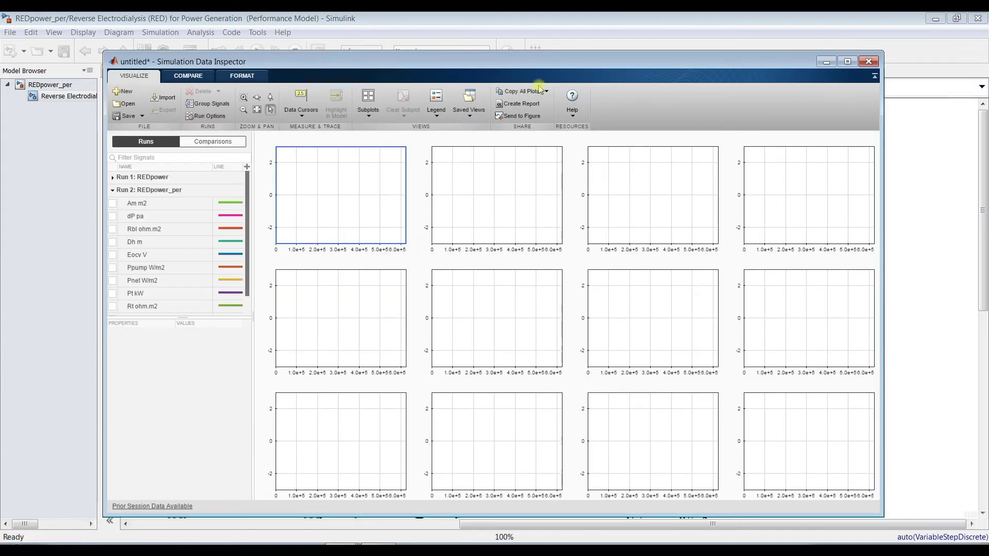
{"action": "left_click", "coordinate": [848, 63]}
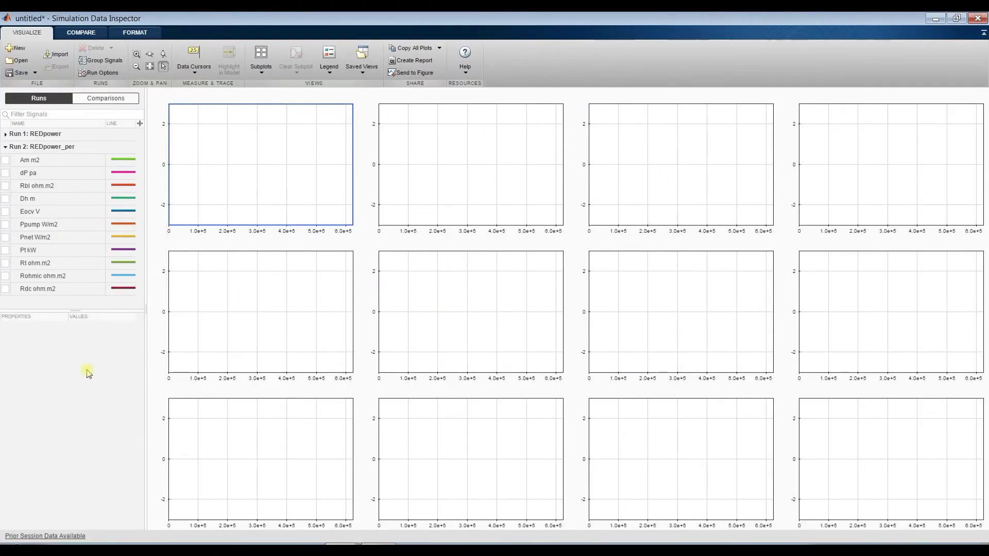
{"action": "left_click_drag", "start_coordinate": [68, 310], "coordinate": [63, 336]}
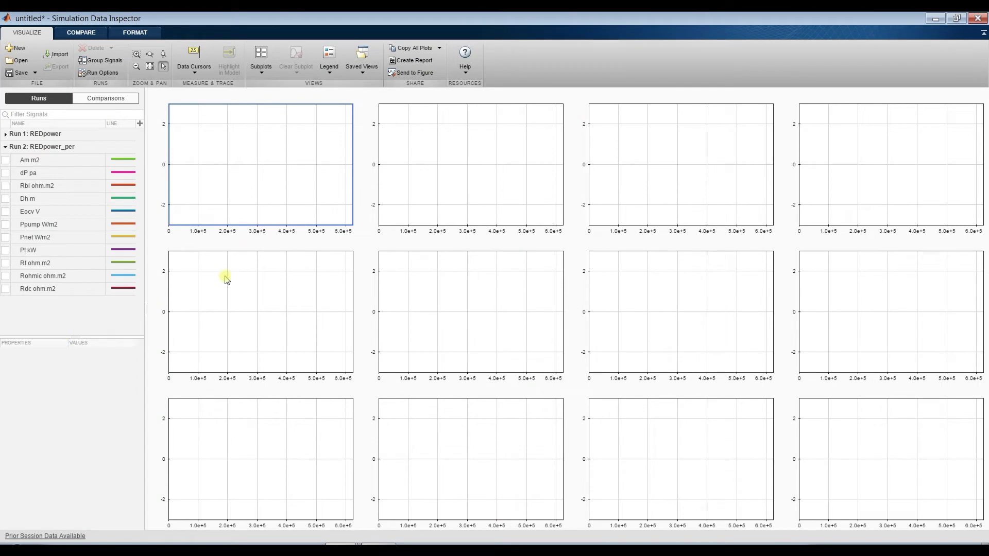
{"action": "left_click", "coordinate": [6, 160]}
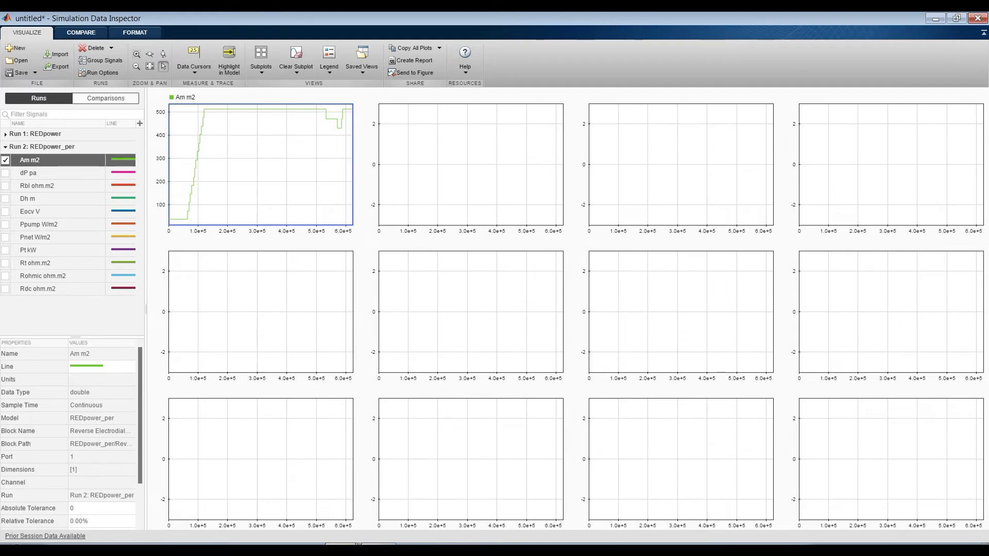
Step: Switch to the performance model in Simulink, look at its stop time and return to the Simulation Data Inspector
{"action": "left_click", "coordinate": [320, 505]}
{"action": "double_click", "coordinate": [348, 51]}
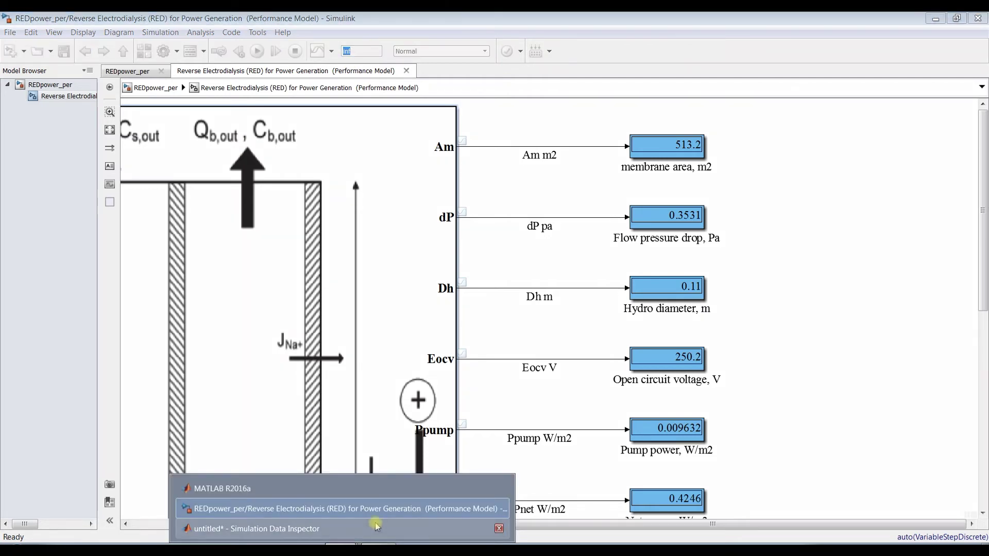
{"action": "left_click", "coordinate": [306, 526]}
Step: Plot dP pa in the second subplot and Rbl ohm.m2 in the third subplot of the first row
{"action": "left_click", "coordinate": [450, 148]}
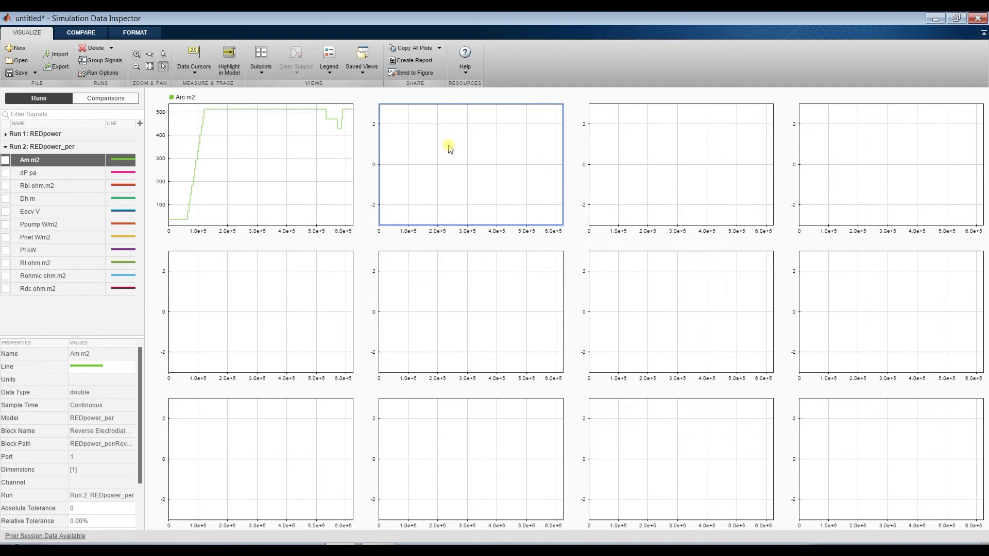
{"action": "left_click", "coordinate": [5, 174]}
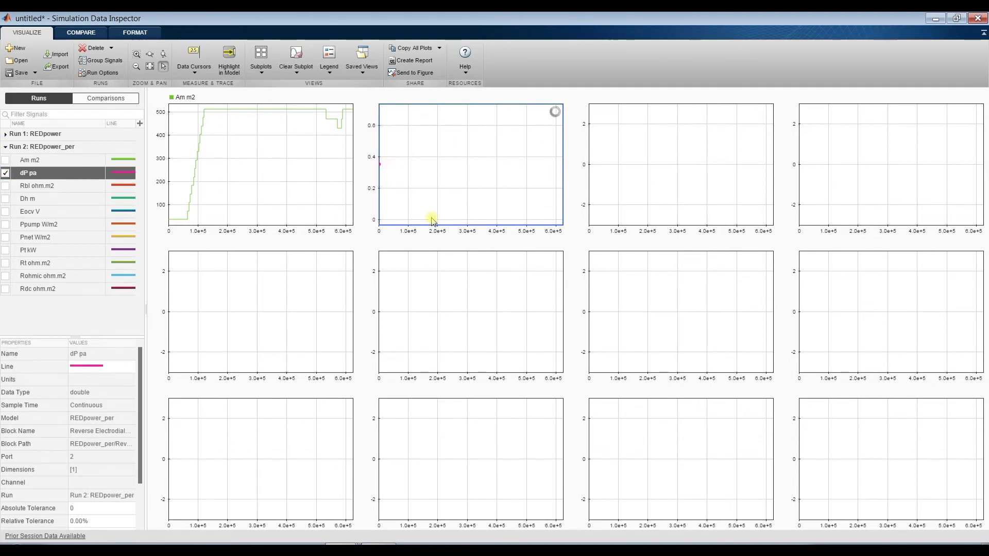
{"action": "left_click", "coordinate": [645, 141]}
{"action": "left_click", "coordinate": [5, 186]}
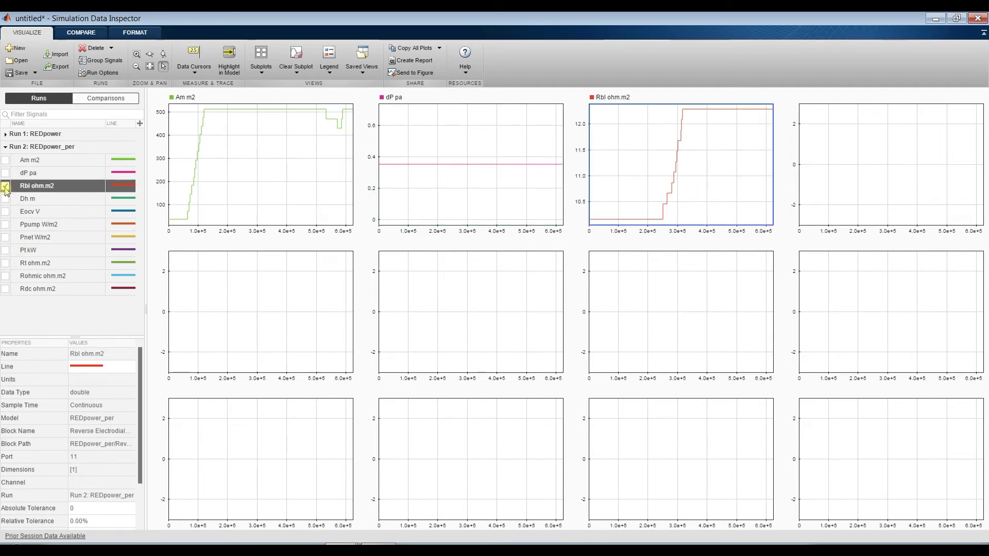
Step: Plot Rt ohm.m2 and Rohmic ohm.m2 together in the fourth subplot of the first row
{"action": "left_click", "coordinate": [836, 149]}
{"action": "left_click", "coordinate": [766, 158]}
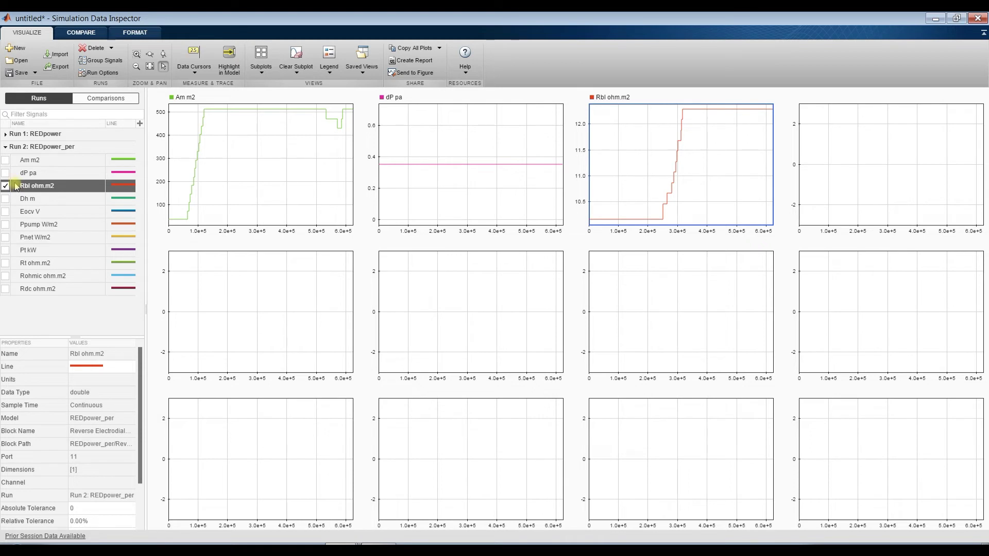
{"action": "left_click", "coordinate": [855, 161]}
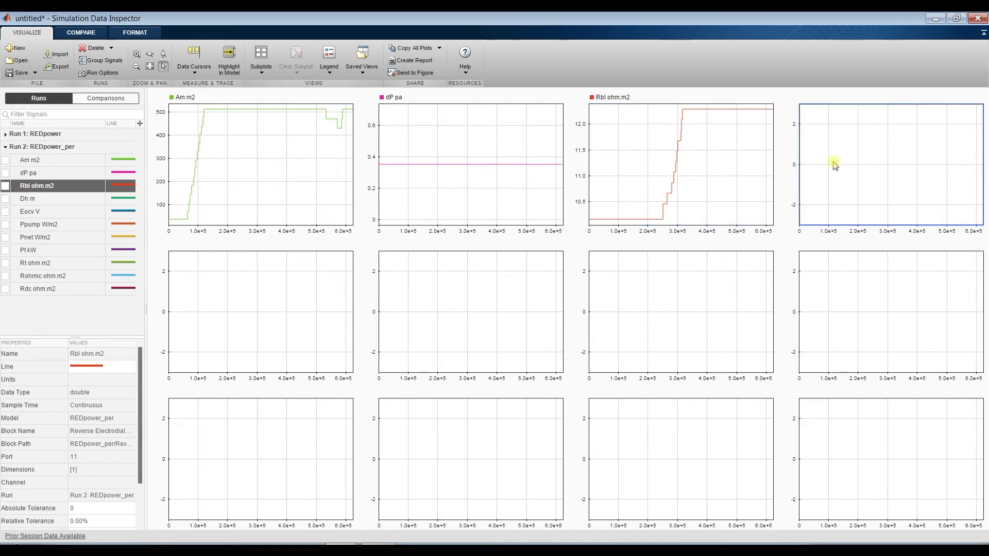
{"action": "left_click", "coordinate": [6, 264]}
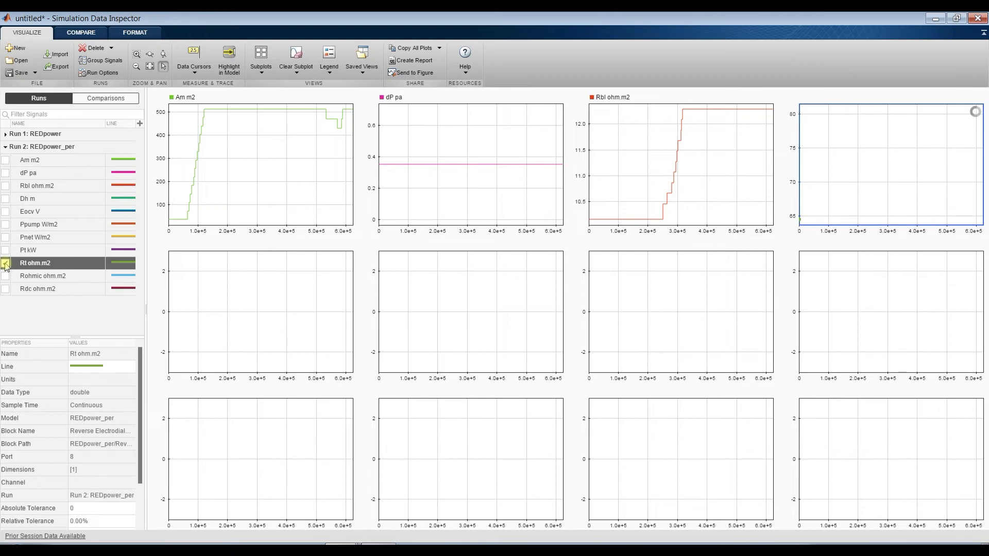
{"action": "left_click", "coordinate": [6, 277]}
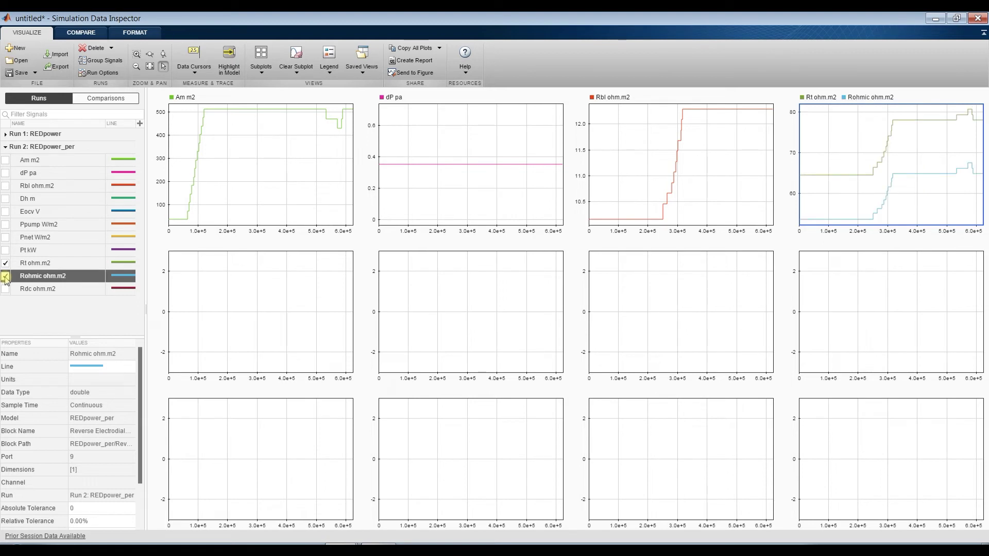
Step: Add Rdc ohm.m2 to the fourth subplot, remove it there and plot it alone in the second row's first subplot
{"action": "left_click", "coordinate": [6, 288]}
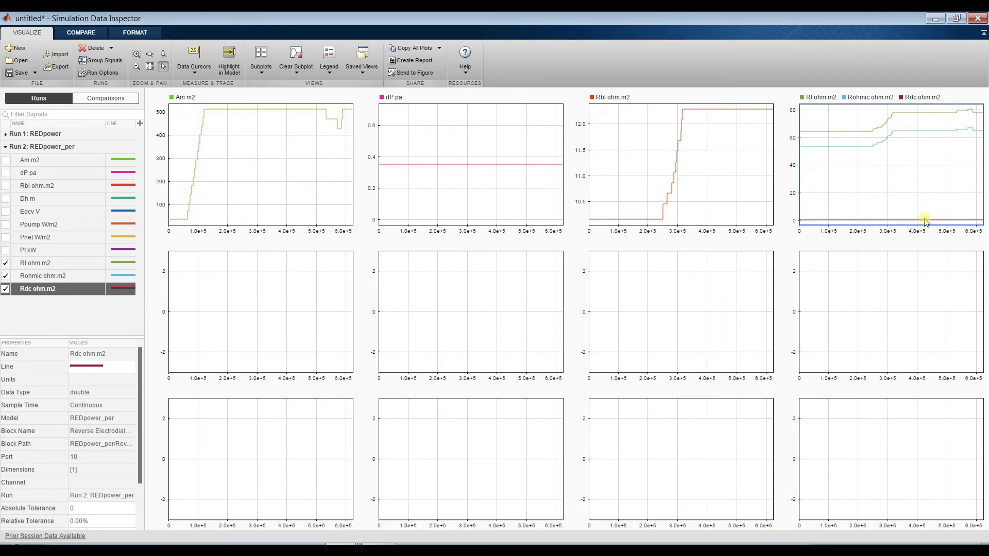
{"action": "left_click", "coordinate": [5, 290]}
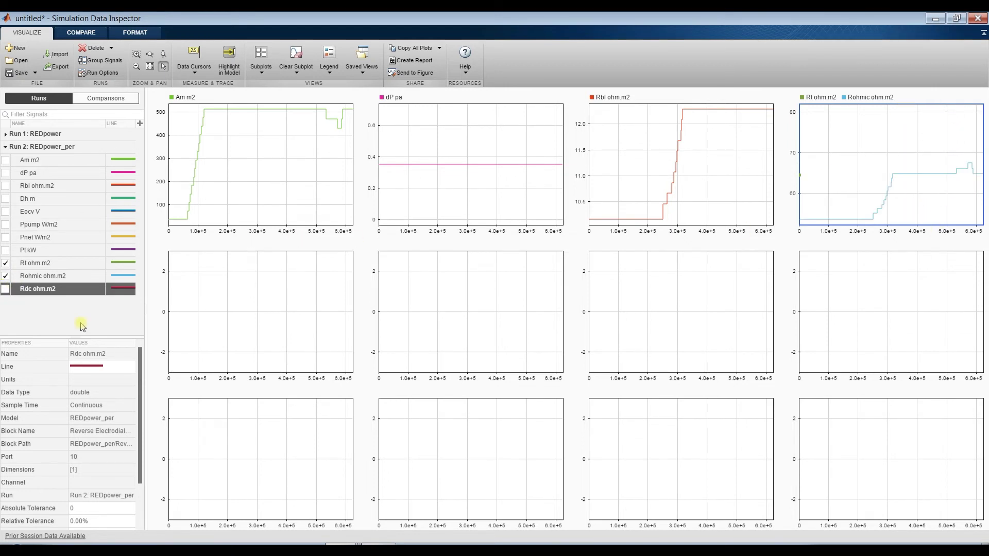
{"action": "left_click", "coordinate": [263, 303]}
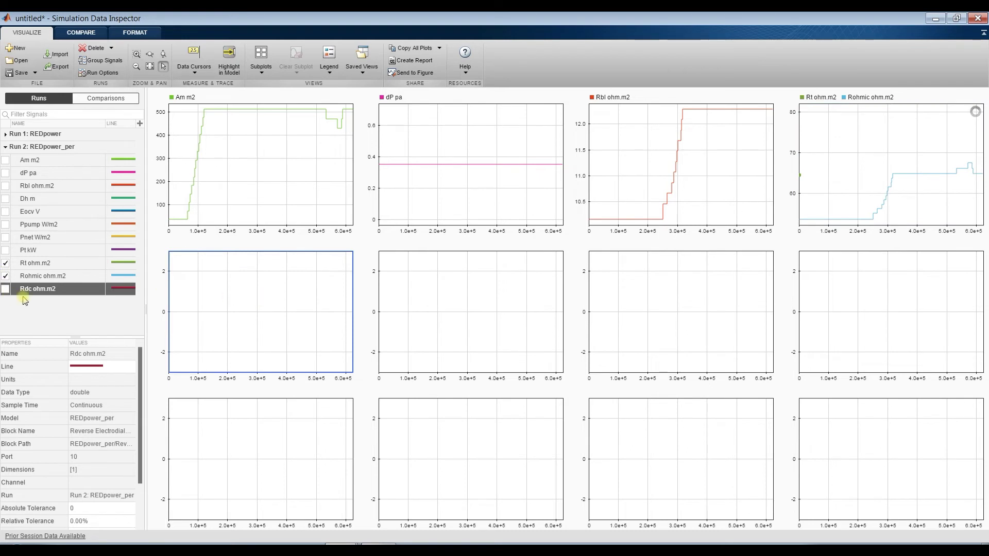
{"action": "left_click", "coordinate": [6, 290]}
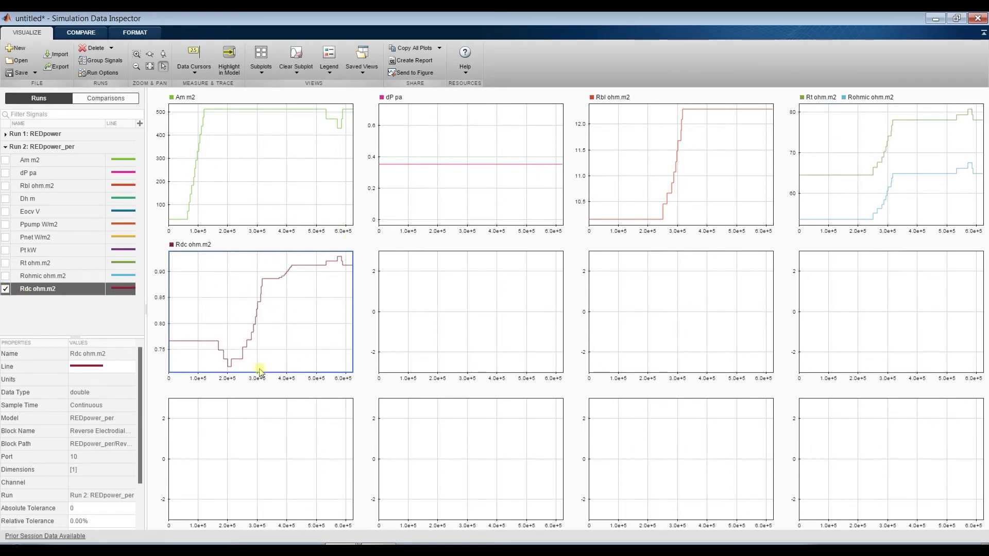
Step: Plot Pt kW in the second subplot and Pnet W/m2 in the third subplot of the second row
{"action": "left_click", "coordinate": [467, 285]}
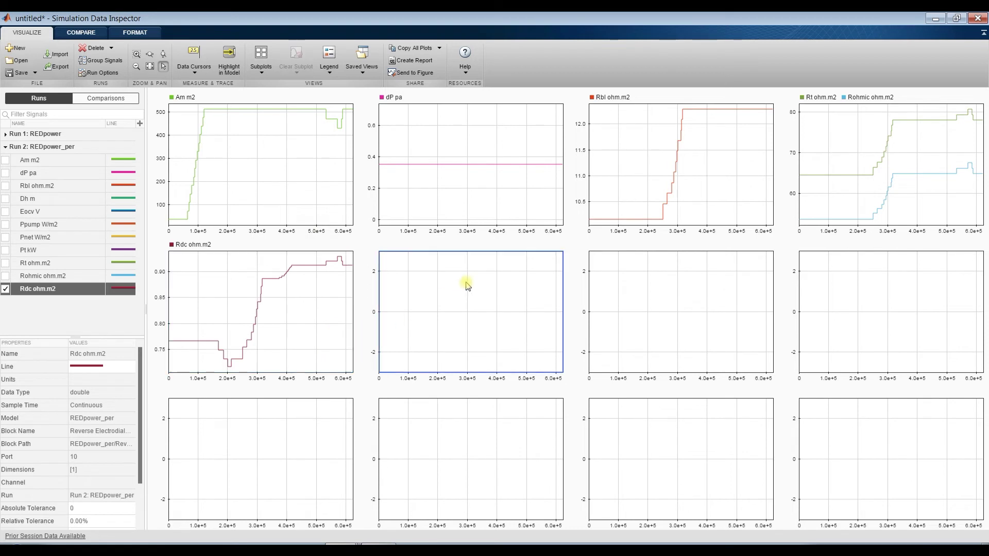
{"action": "left_click", "coordinate": [6, 250]}
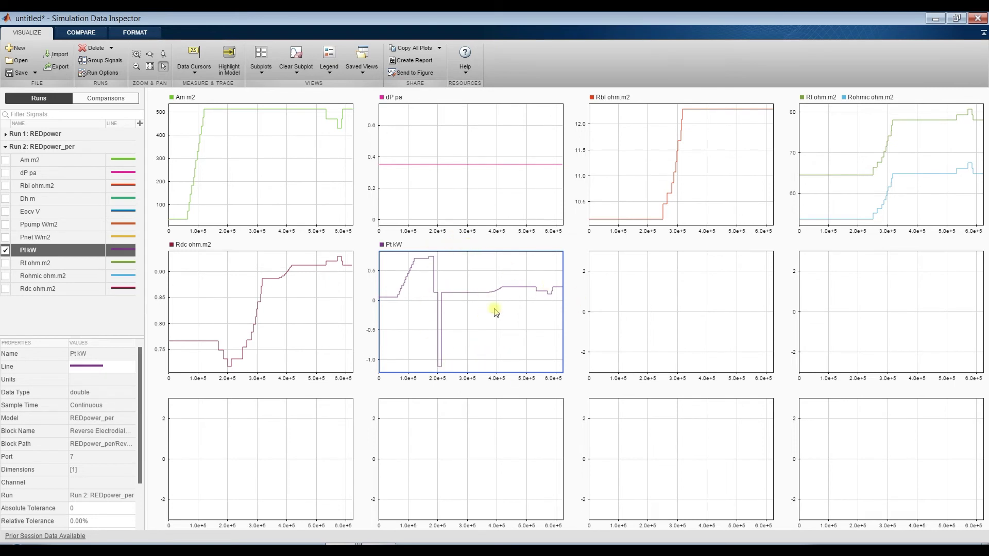
{"action": "left_click", "coordinate": [636, 299]}
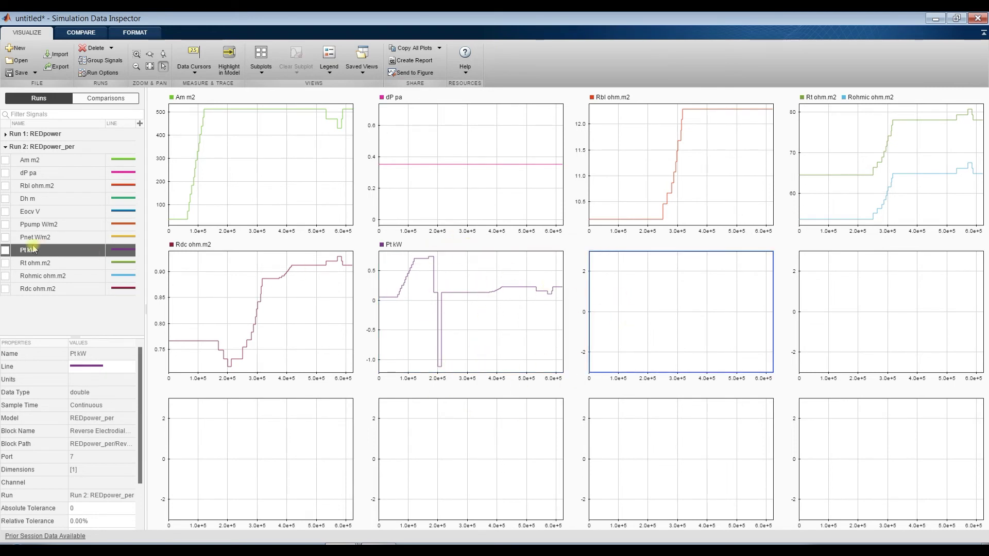
{"action": "left_click", "coordinate": [5, 237]}
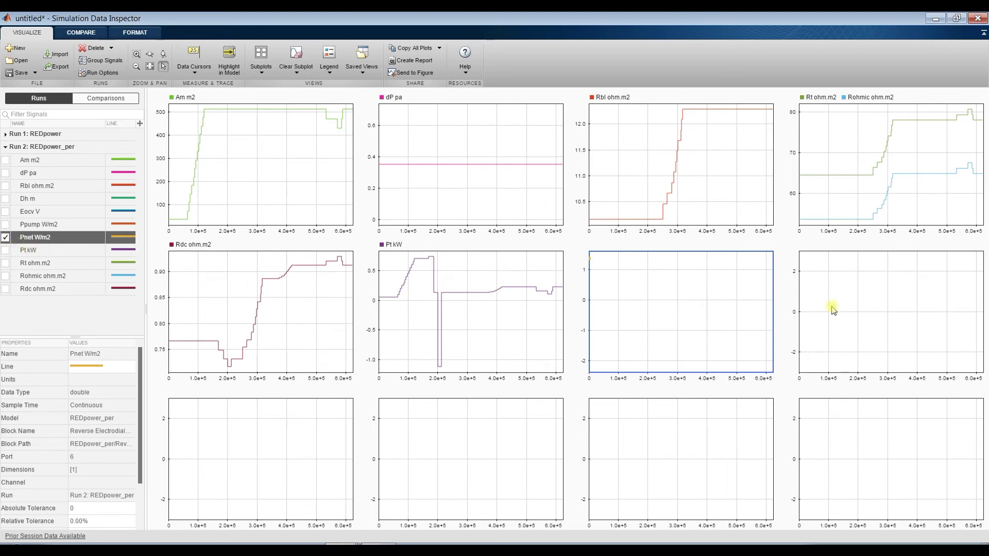
Step: Plot Ppump W/m2 in the second row's fourth subplot and Eocv V in the third row's first subplot
{"action": "left_click", "coordinate": [868, 294]}
{"action": "left_click", "coordinate": [5, 224]}
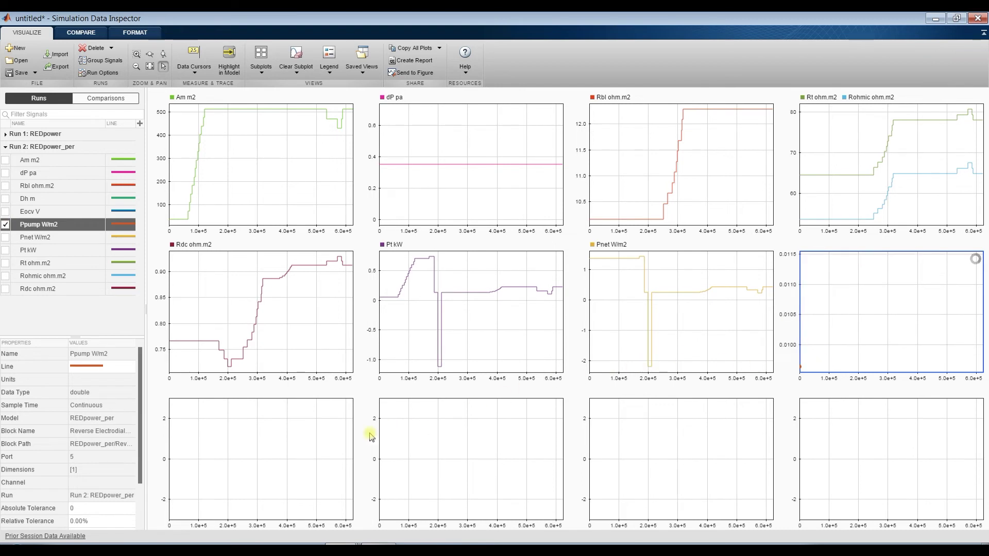
{"action": "left_click", "coordinate": [255, 442]}
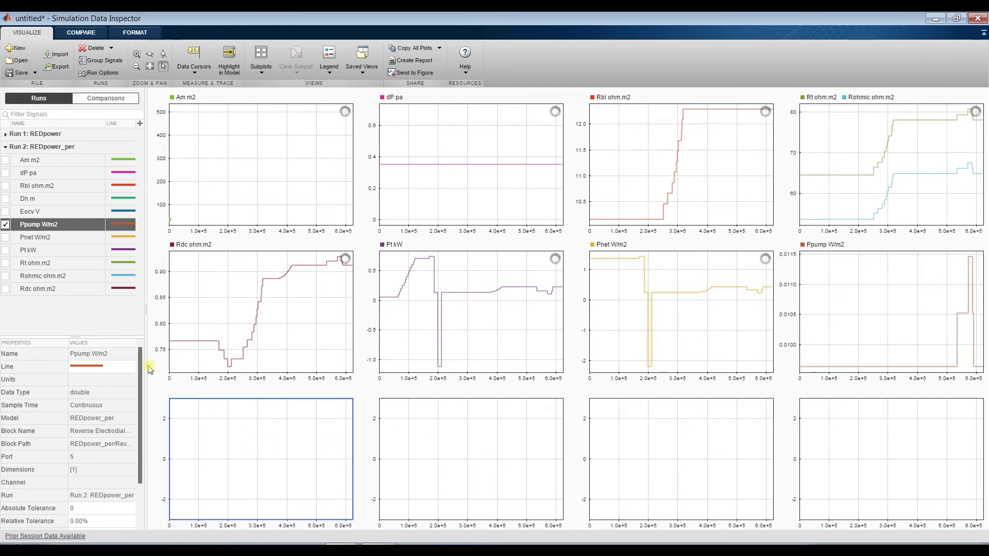
{"action": "left_click", "coordinate": [5, 212]}
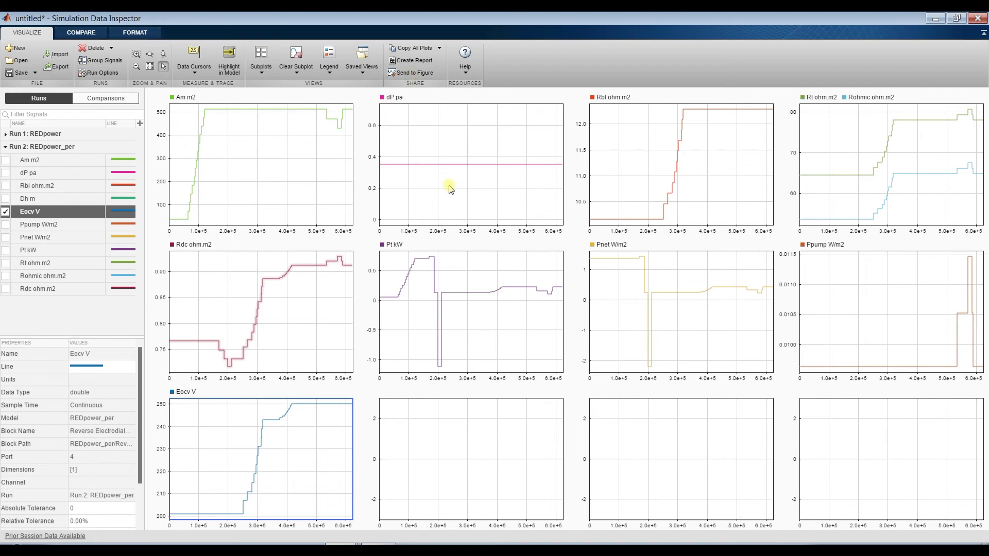
Step: Switch between the exported Figure 1 and the Simulation Data Inspector, ending on the figure, and maximize the figure window
{"action": "left_click", "coordinate": [343, 548]}
{"action": "left_click", "coordinate": [499, 529]}
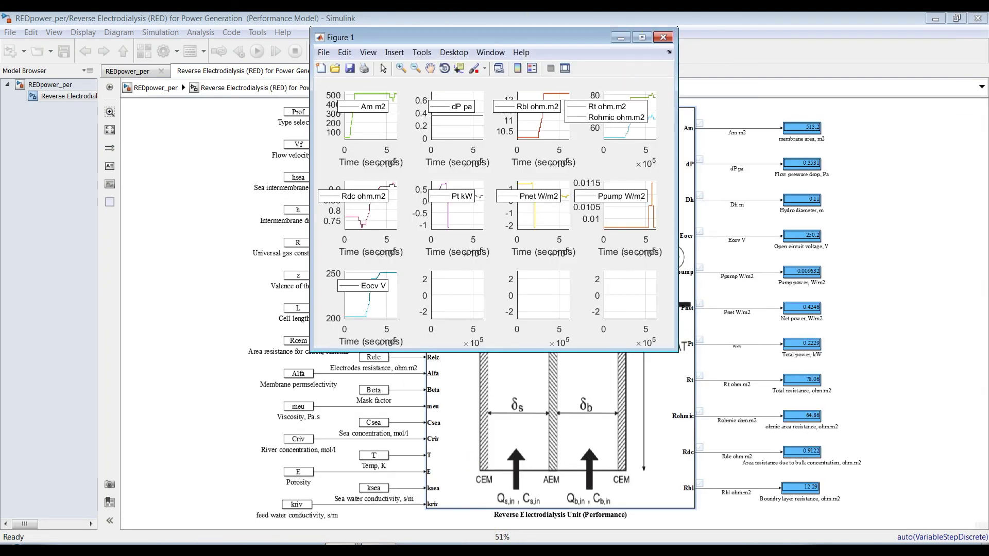
{"action": "left_click", "coordinate": [342, 549]}
{"action": "left_click", "coordinate": [318, 509]}
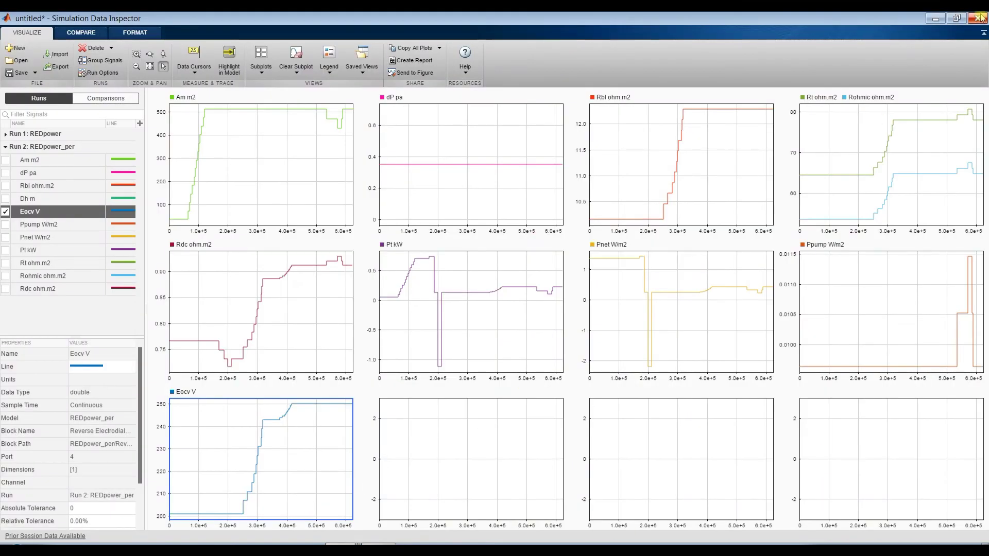
{"action": "key", "text": "alt+Tab"}
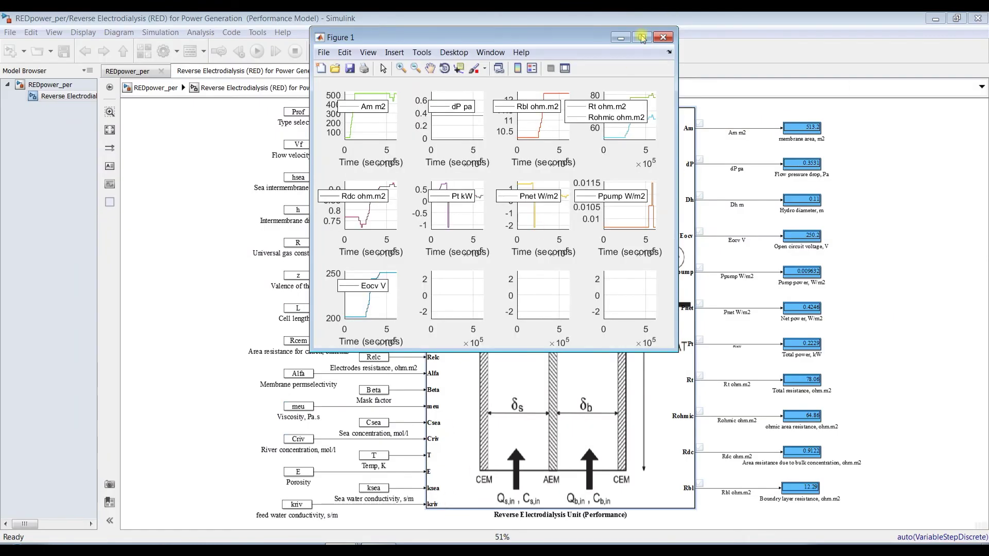
{"action": "left_click", "coordinate": [642, 38]}
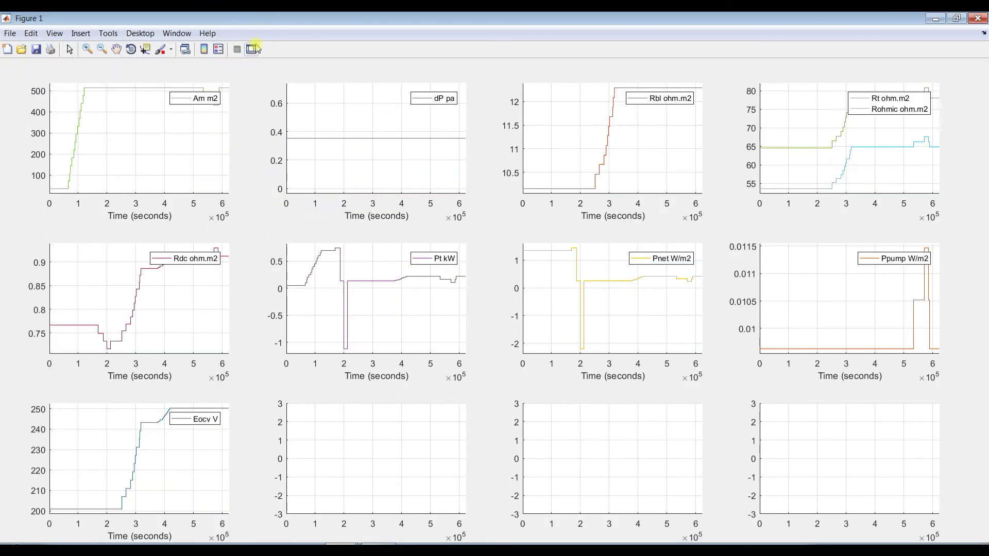
Step: Show the plot tools for Figure 1, look at the Am m2 curve's properties and close the figure
{"action": "left_click", "coordinate": [253, 49]}
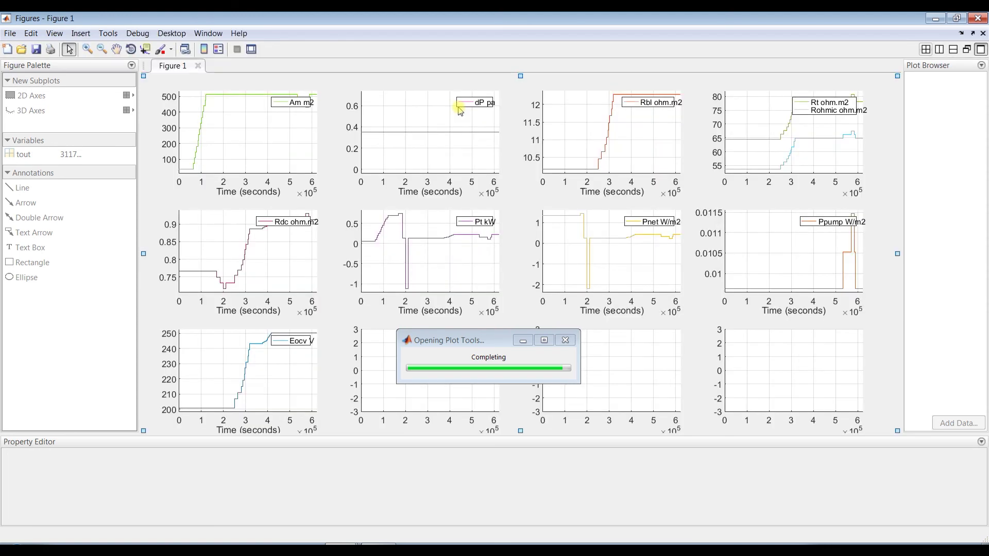
{"action": "left_click", "coordinate": [780, 368]}
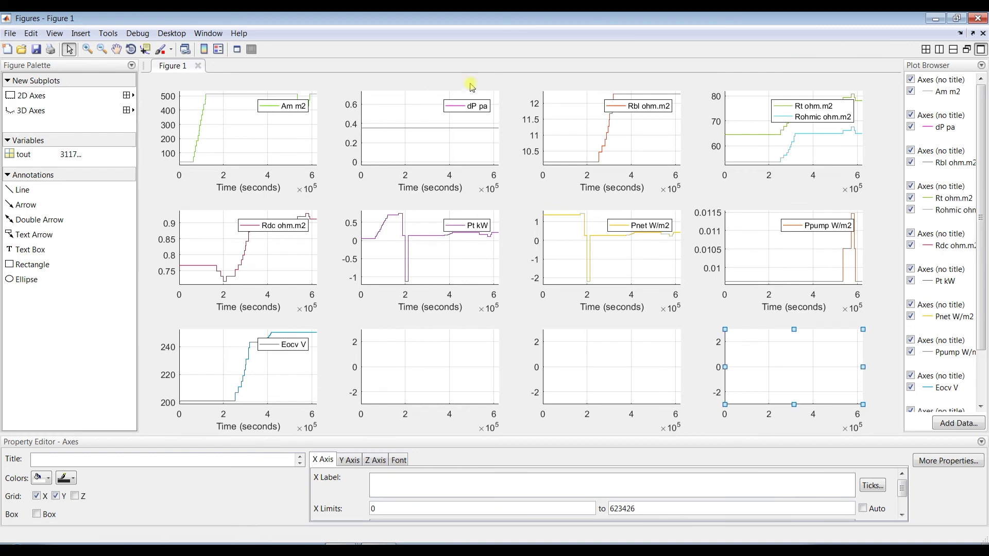
{"action": "key", "text": "Tab"}
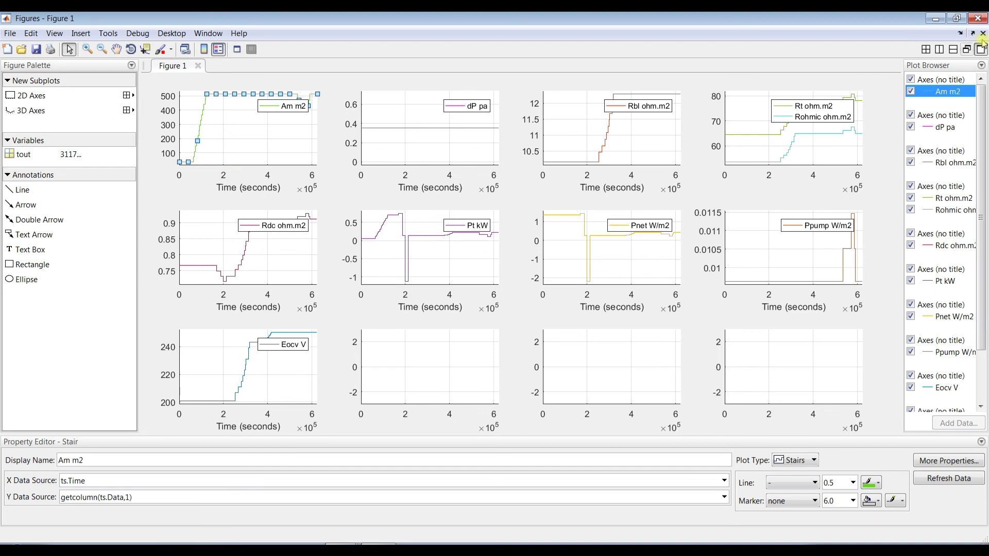
{"action": "left_click", "coordinate": [978, 18]}
Step: Open the code of the Reverse Electrodialysis Unit (Performance) function block and look through its equations
{"action": "left_click", "coordinate": [373, 259]}
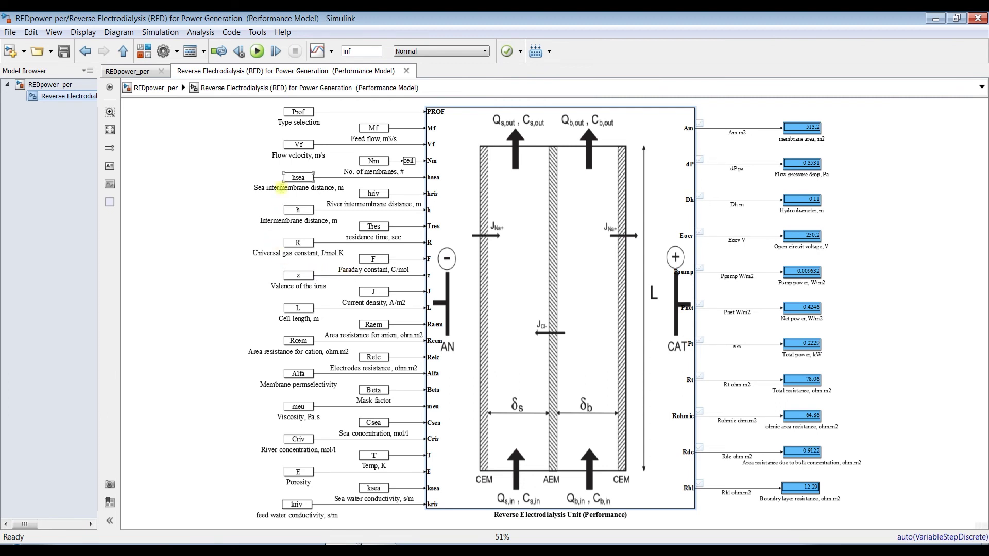
{"action": "left_click", "coordinate": [202, 150]}
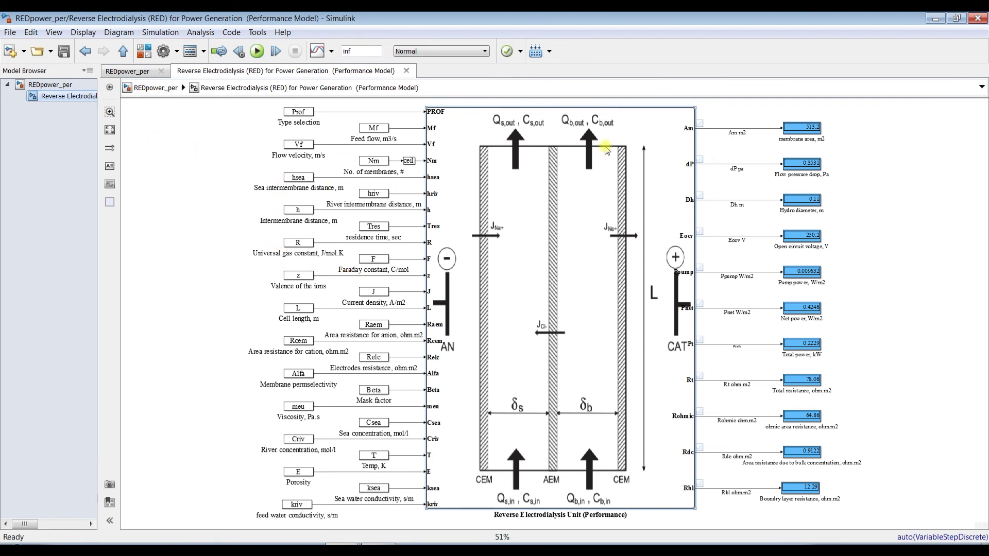
{"action": "left_click", "coordinate": [50, 85]}
{"action": "left_click", "coordinate": [66, 96]}
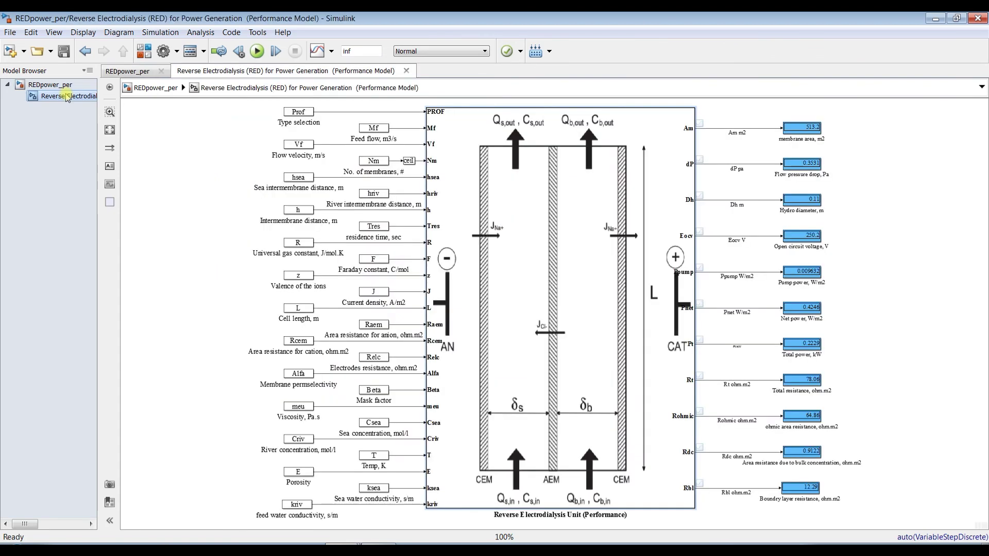
{"action": "double_click", "coordinate": [514, 172]}
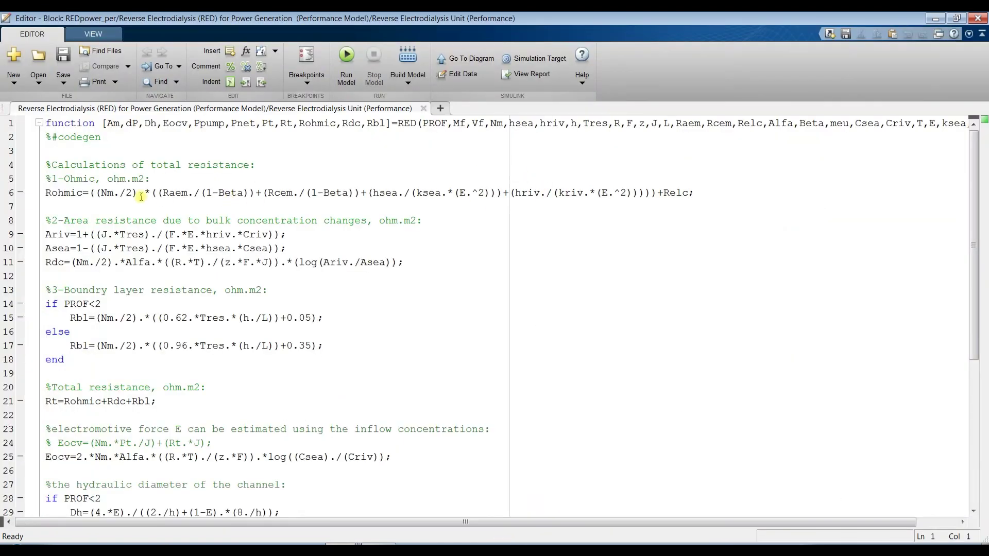
{"action": "scroll", "coordinate": [134, 190], "scroll_direction": "down", "scroll_amount": 6}
{"action": "scroll", "coordinate": [155, 216], "scroll_direction": "up", "scroll_amount": 6}
Step: Examine the input arguments and output variables in the RED function's declaration, and close the code editor
{"action": "left_click", "coordinate": [434, 124]}
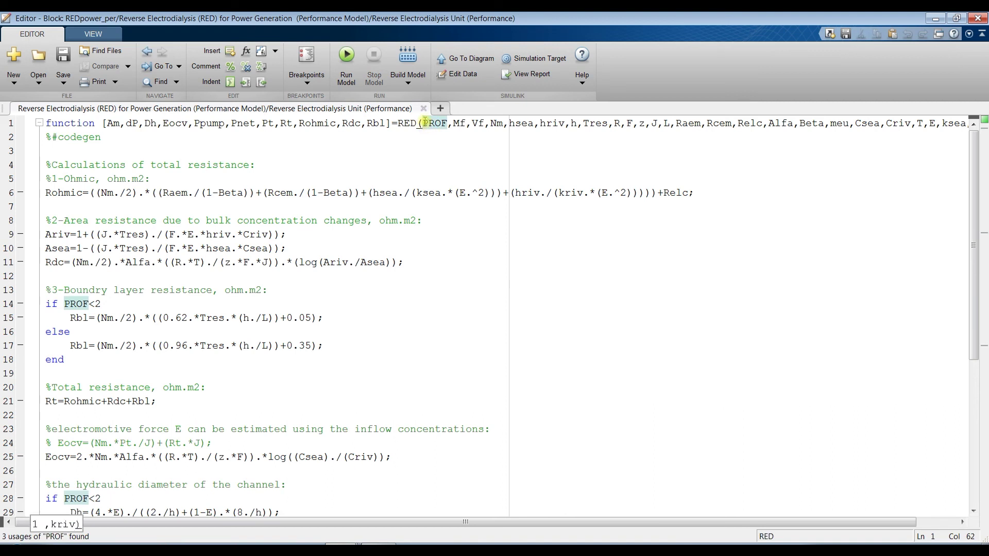
{"action": "left_click_drag", "start_coordinate": [422, 123], "coordinate": [911, 125]}
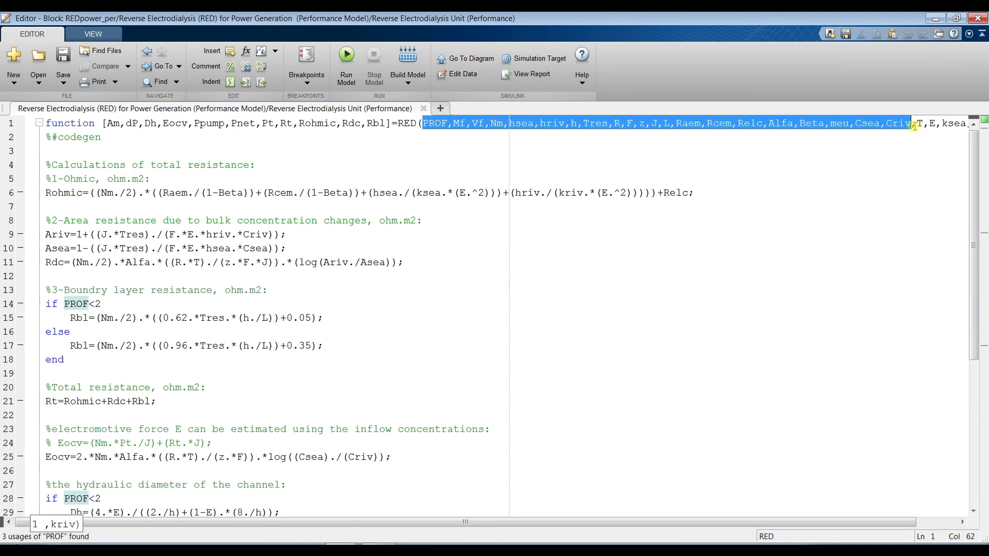
{"action": "left_click", "coordinate": [145, 124]}
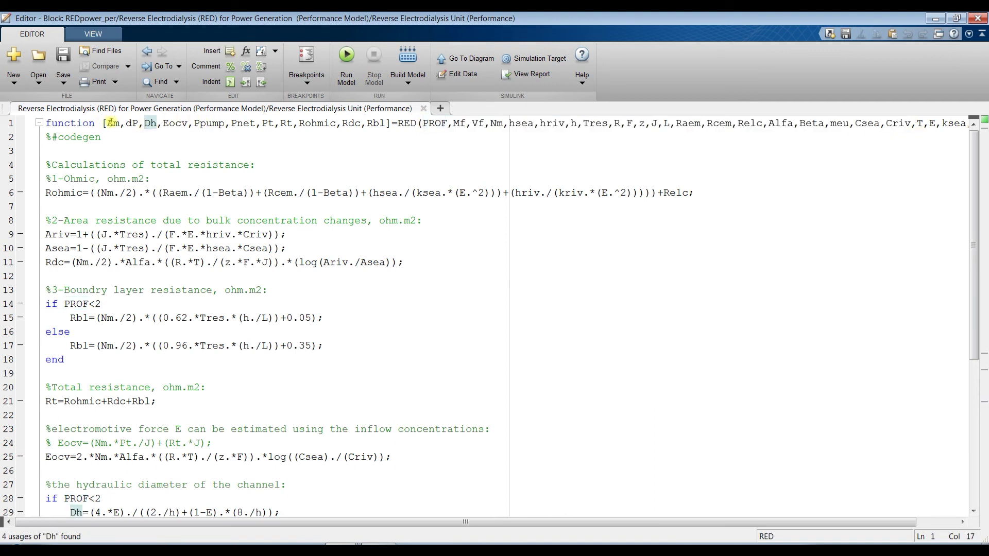
{"action": "left_click_drag", "start_coordinate": [107, 124], "coordinate": [385, 124]}
{"action": "left_click", "coordinate": [380, 124]}
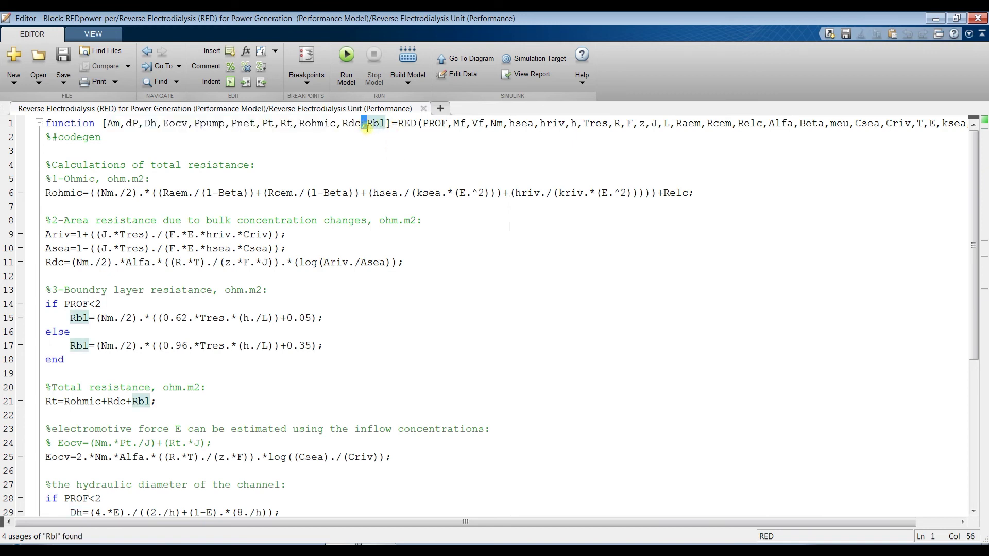
{"action": "left_click", "coordinate": [385, 124]}
{"action": "left_click", "coordinate": [423, 108]}
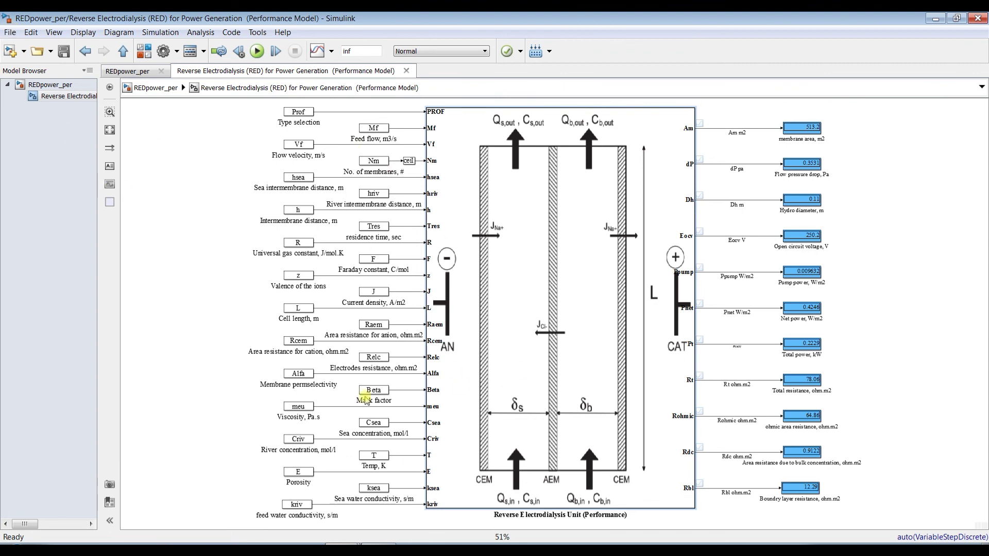
Step: Return to the top level of REDpower_per and open the mask editor for the Reverse Electrodialysis (RED) subsystem
{"action": "left_click", "coordinate": [70, 86]}
{"action": "left_click", "coordinate": [395, 242]}
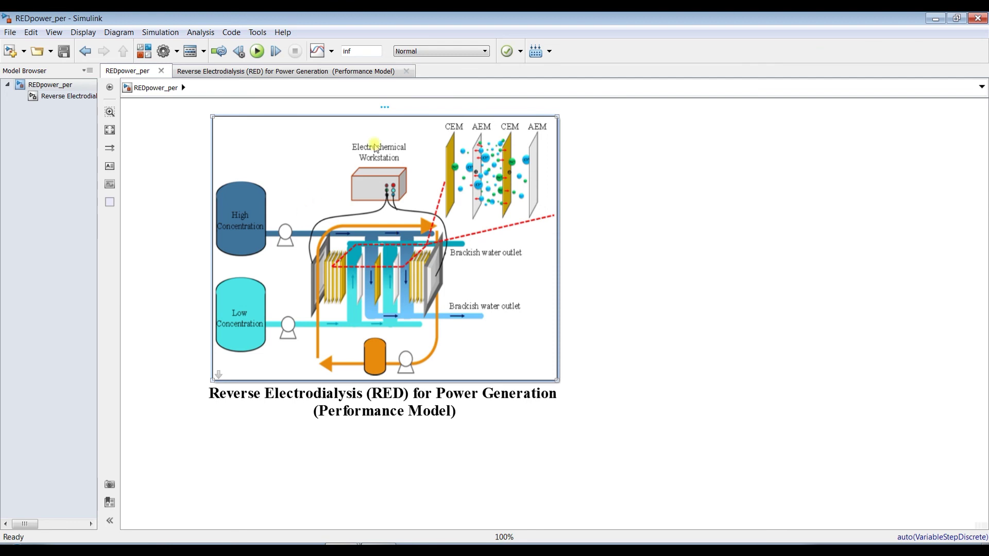
{"action": "right_click", "coordinate": [257, 156]}
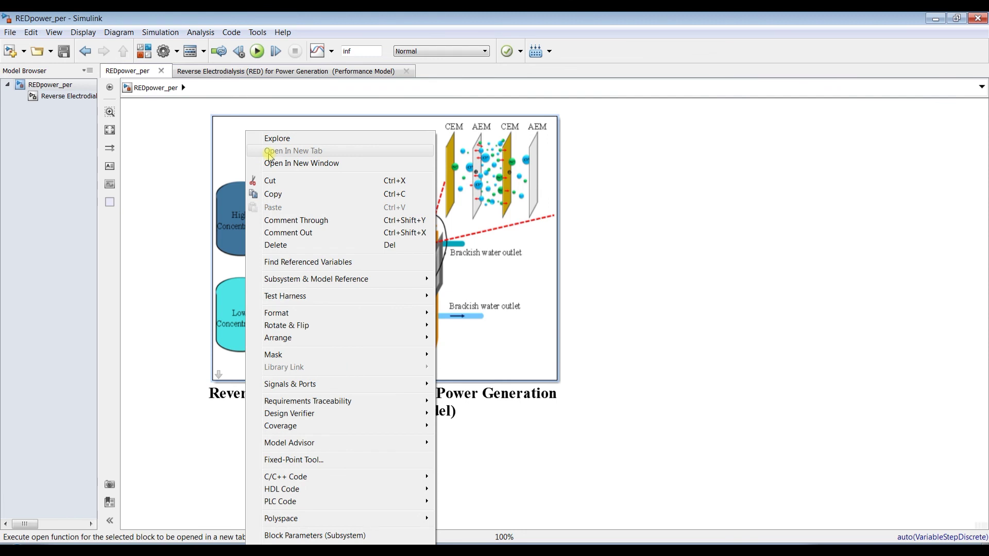
{"action": "mouse_move", "coordinate": [298, 356]}
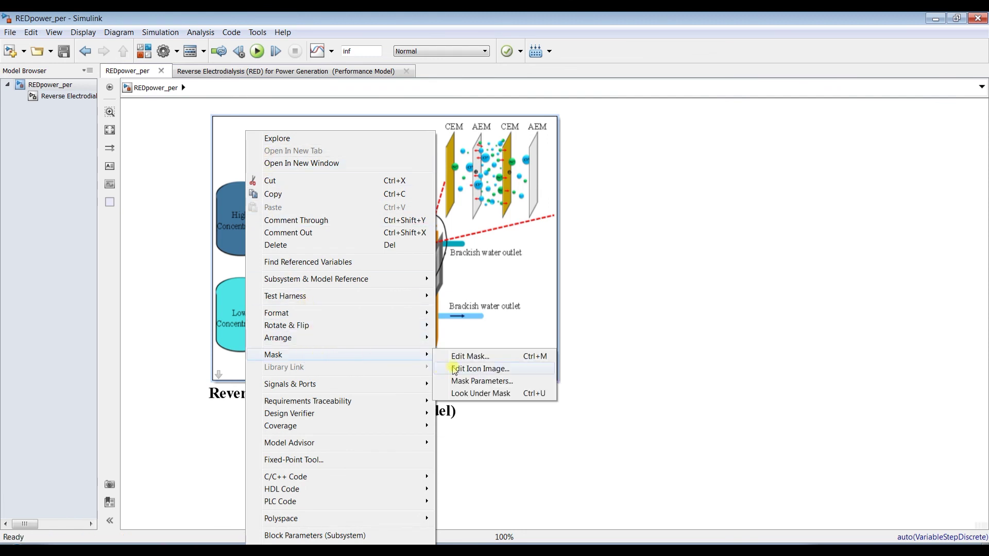
{"action": "left_click", "coordinate": [522, 358]}
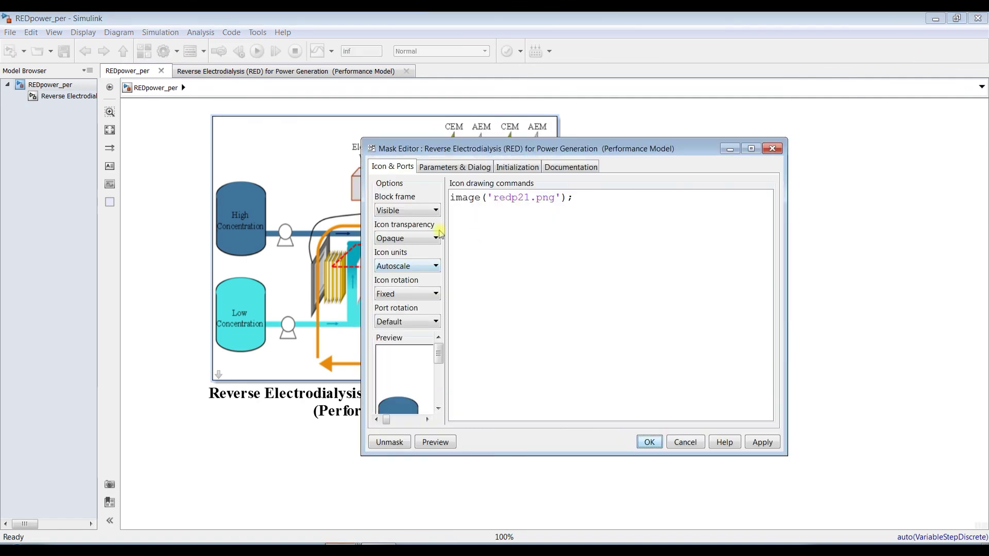
Step: Look through the mask's documentation and initialization pages, and show its parameters and dialog layout in a maximized window
{"action": "left_click", "coordinate": [583, 168]}
{"action": "left_click", "coordinate": [536, 168]}
{"action": "left_click", "coordinate": [457, 168]}
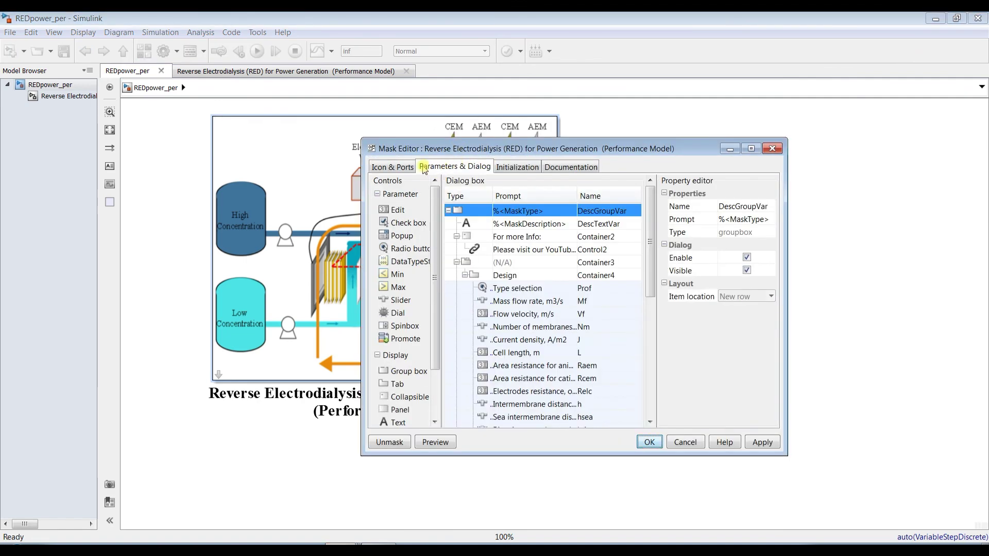
{"action": "left_click", "coordinate": [751, 149]}
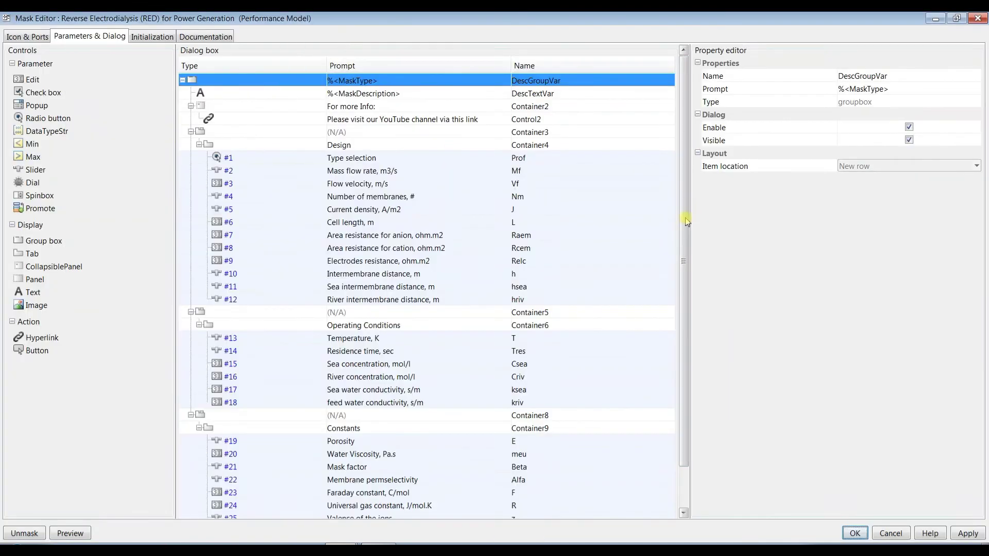
Step: Set the minimum of the mass flow rate slider parameter Mf to 0.001 and apply the mask change
{"action": "left_click", "coordinate": [251, 161]}
{"action": "left_click", "coordinate": [249, 171]}
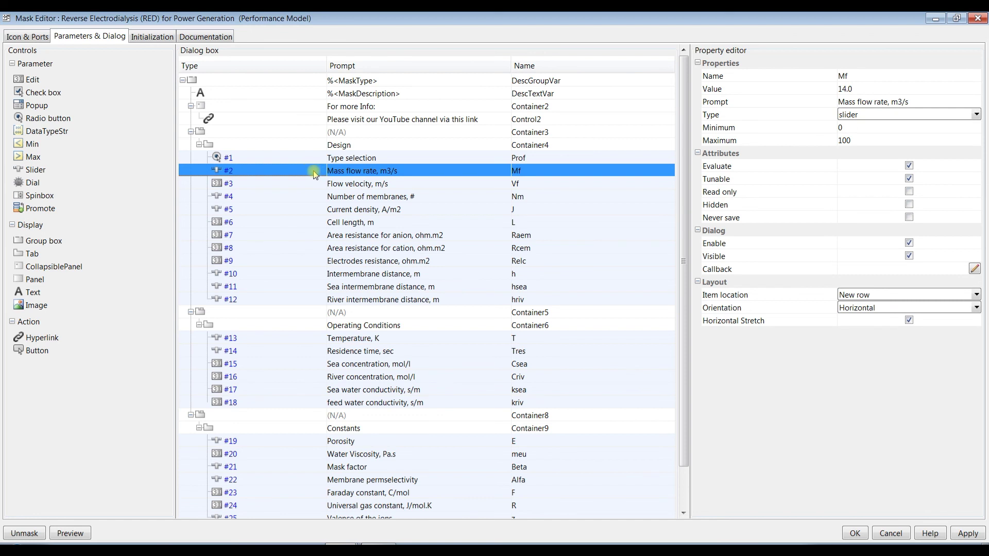
{"action": "left_click", "coordinate": [848, 130]}
{"action": "left_click", "coordinate": [851, 128]}
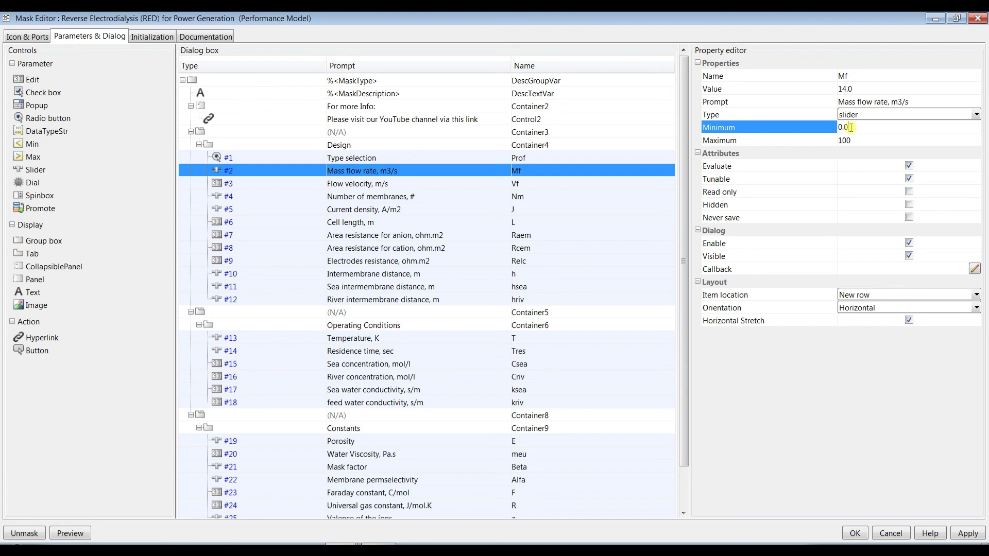
{"action": "type", "text": "0.001"}
{"action": "left_click", "coordinate": [858, 141]}
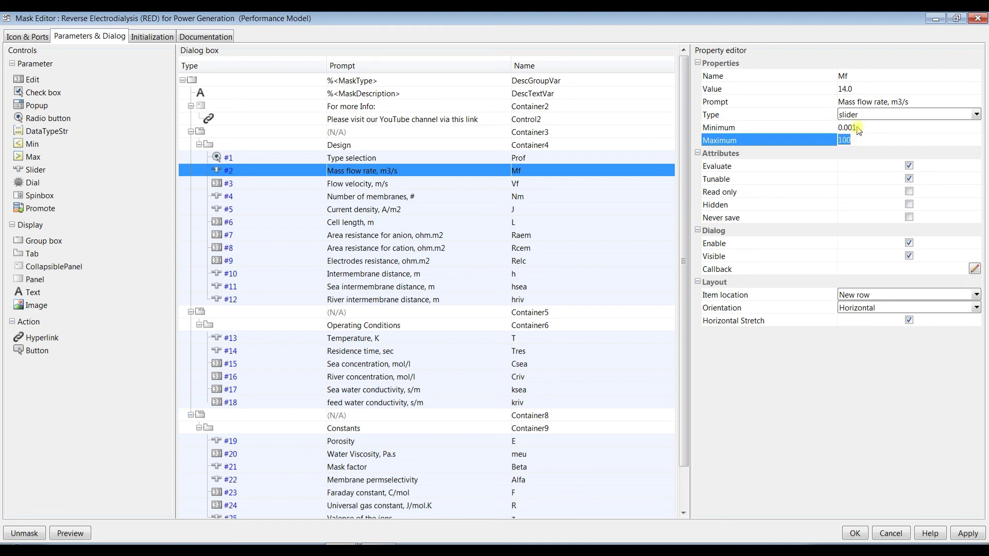
{"action": "left_click", "coordinate": [857, 129]}
{"action": "left_click", "coordinate": [857, 142]}
{"action": "left_click", "coordinate": [972, 537]}
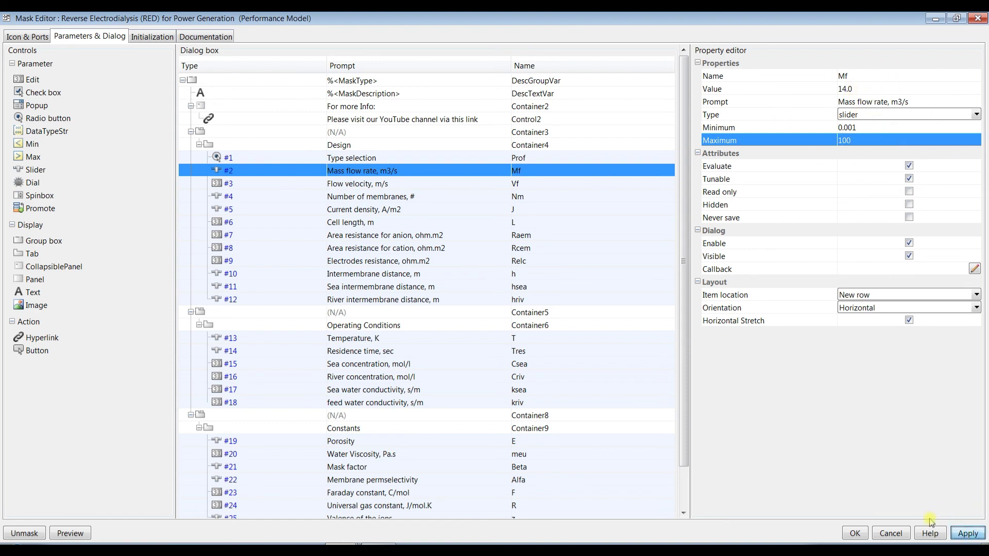
Step: Look at the value and available control types of the electrodes resistance parameter Relc, keeping its type as edit
{"action": "left_click", "coordinate": [245, 301]}
{"action": "left_click", "coordinate": [242, 262]}
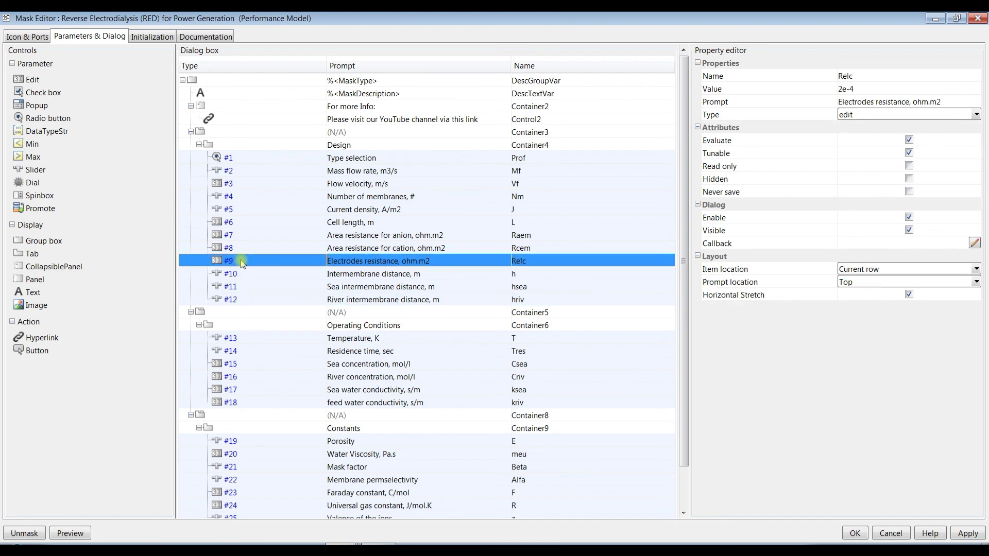
{"action": "left_click", "coordinate": [866, 91]}
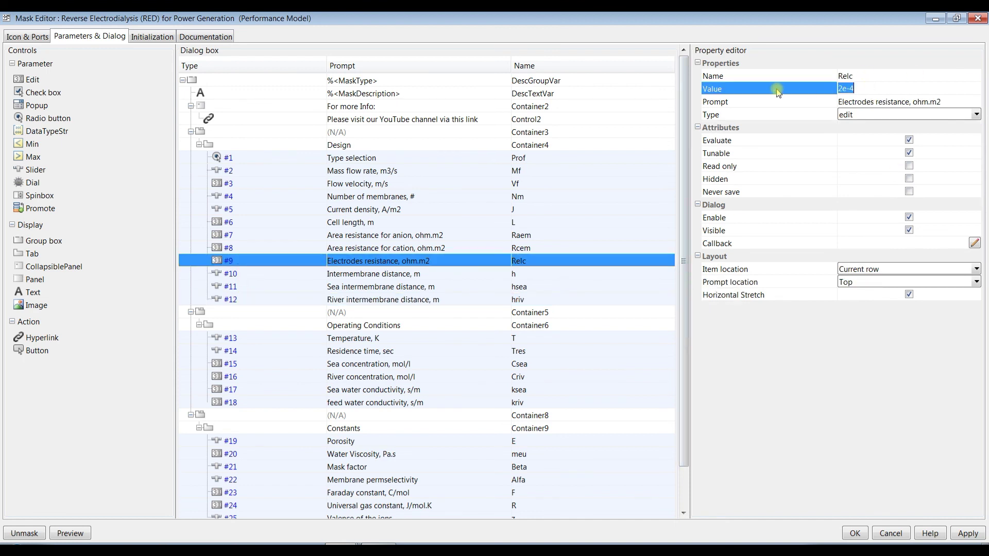
{"action": "left_click", "coordinate": [971, 114]}
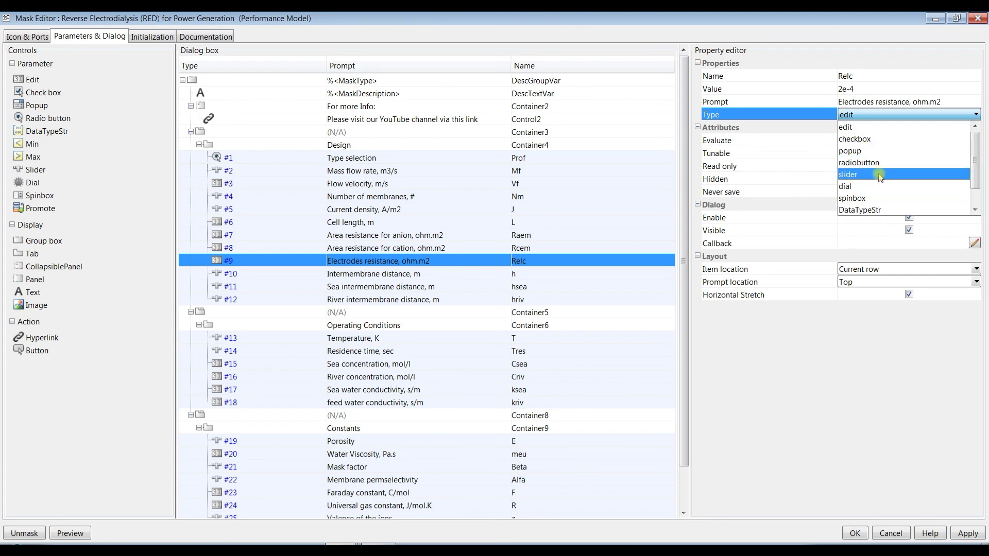
{"action": "left_click", "coordinate": [774, 432]}
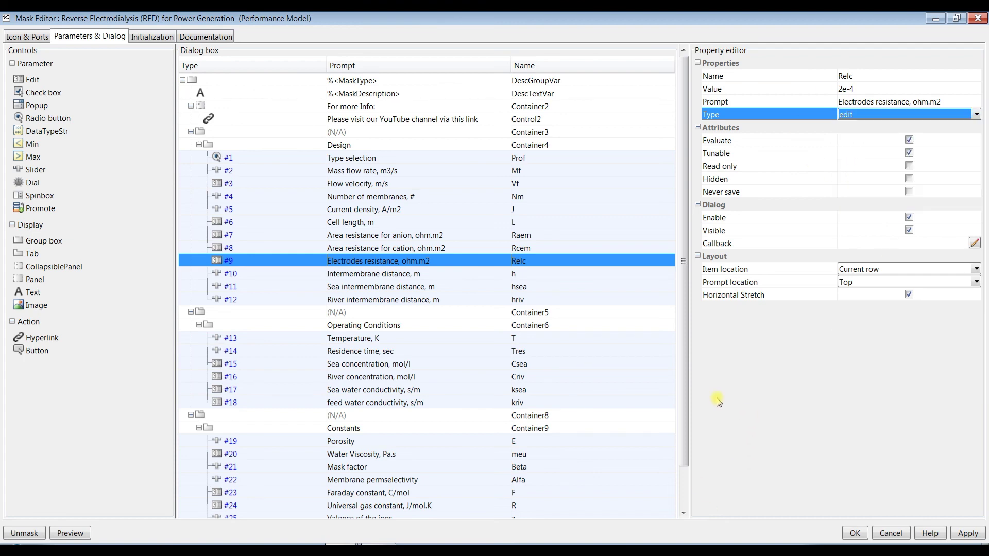
Step: Close the mask editor and save the REDpower_per model
{"action": "left_click", "coordinate": [978, 18]}
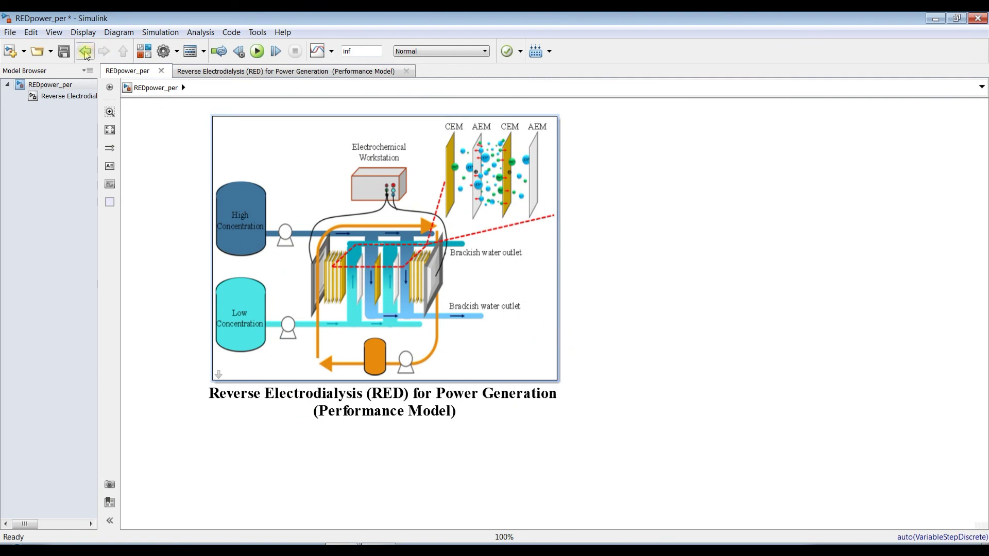
{"action": "left_click", "coordinate": [68, 52]}
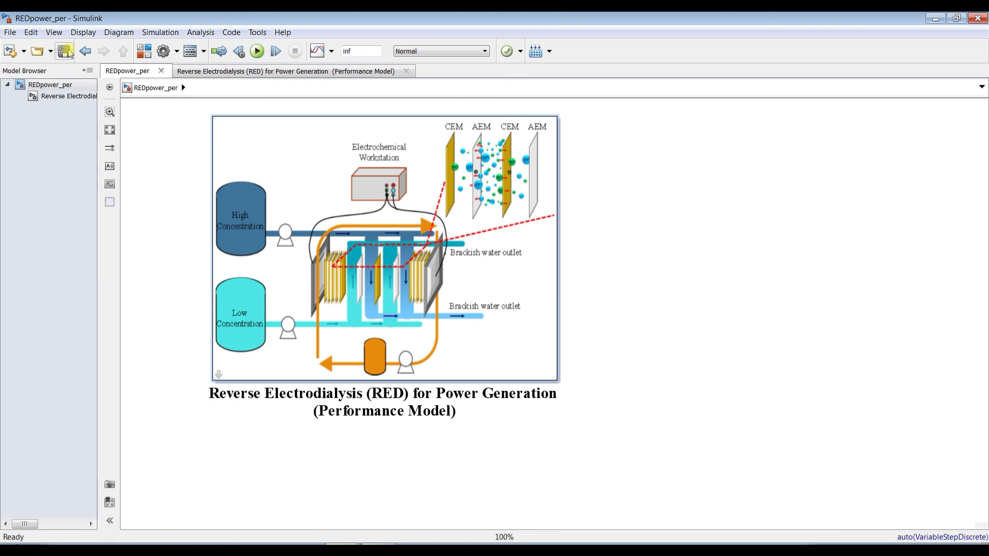